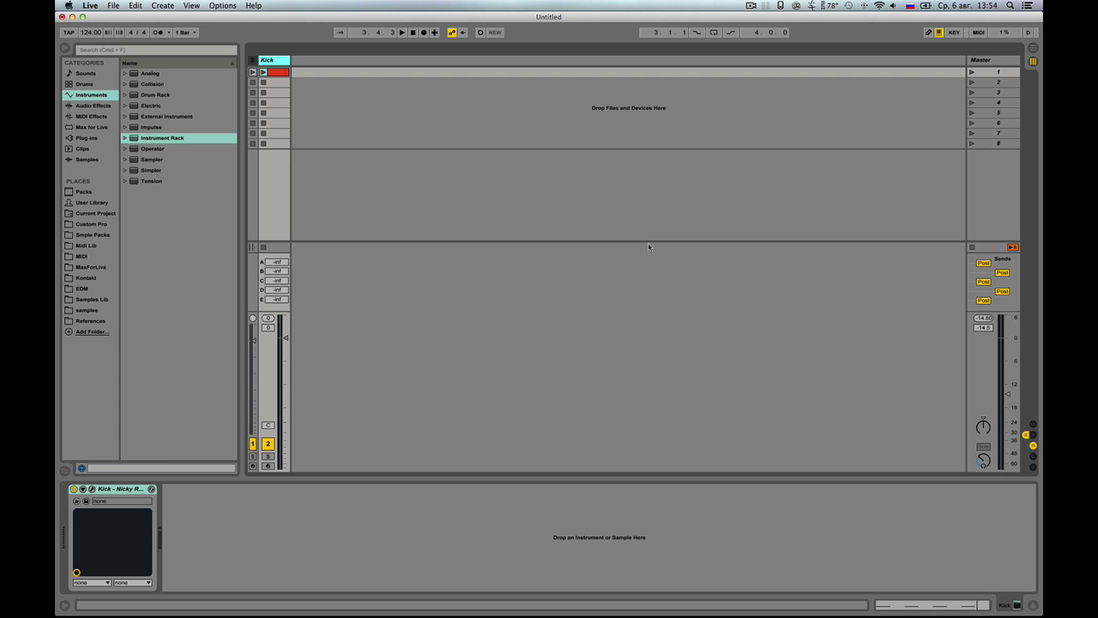
# Step: Switch to Bitwig Studio and add the XY Instrument container to the empty Inst 3 track
pyautogui.press('super+Tab')
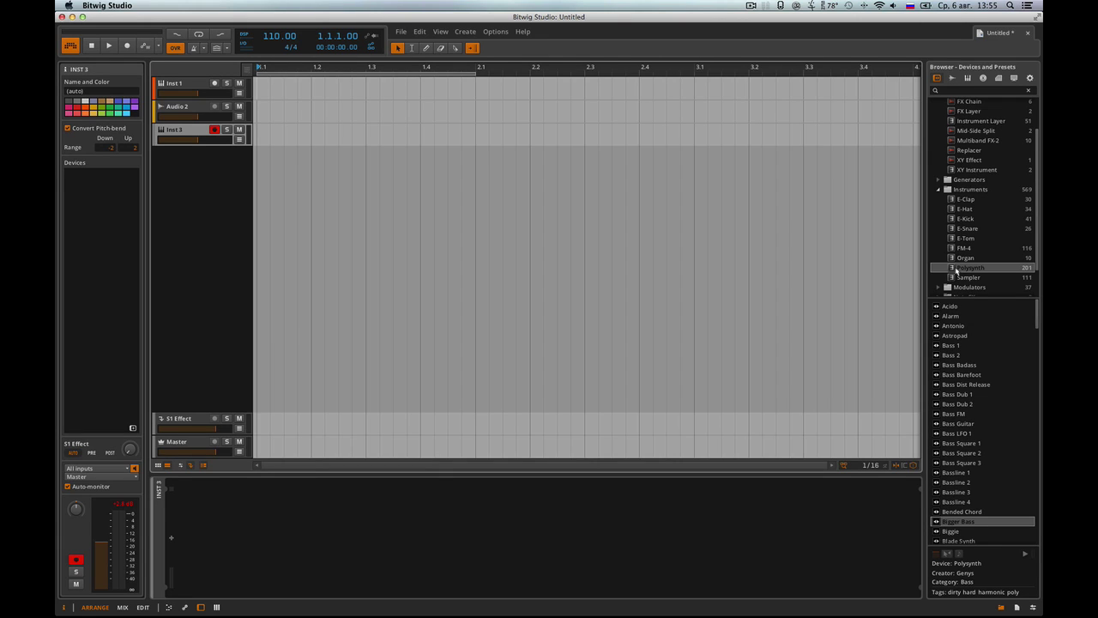
pyautogui.scroll(3, 978, 231)
pyautogui.click(965, 213)
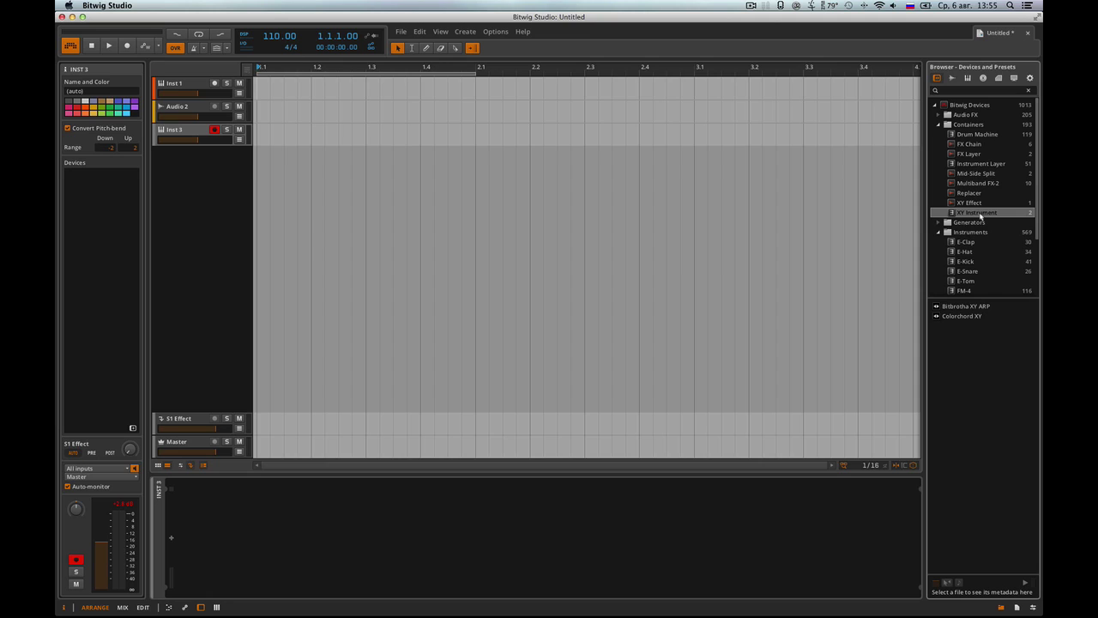
pyautogui.moveTo(980, 214); pyautogui.dragTo(271, 136)
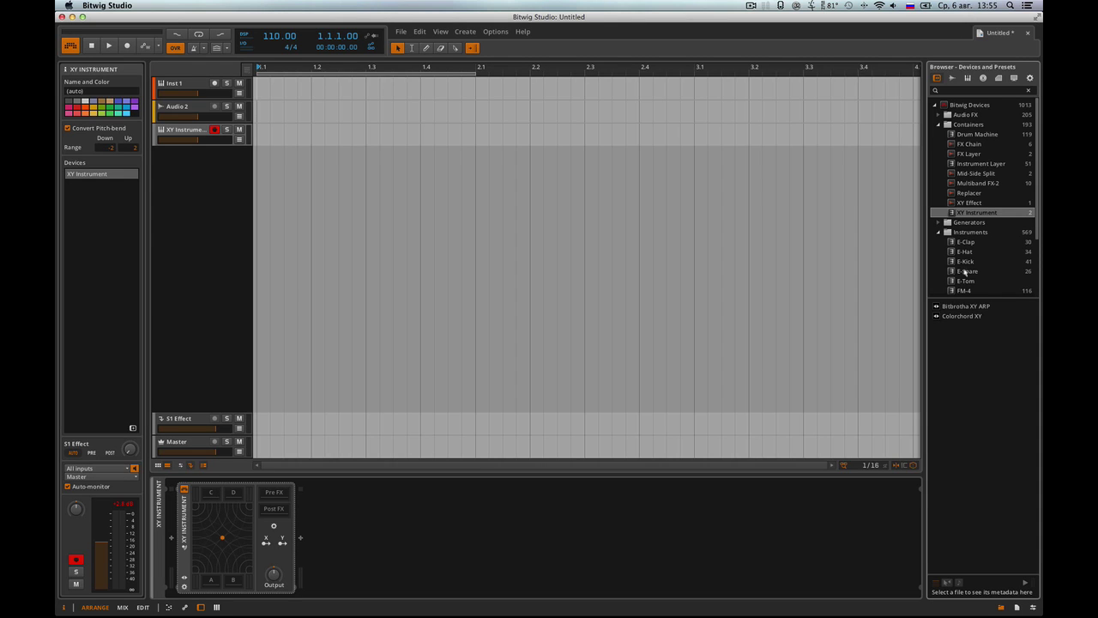
# Step: Load the Polysynth preset Bass 1 into slot A of the XY Instrument
pyautogui.click(947, 230)
pyautogui.scroll(-3, 957, 237)
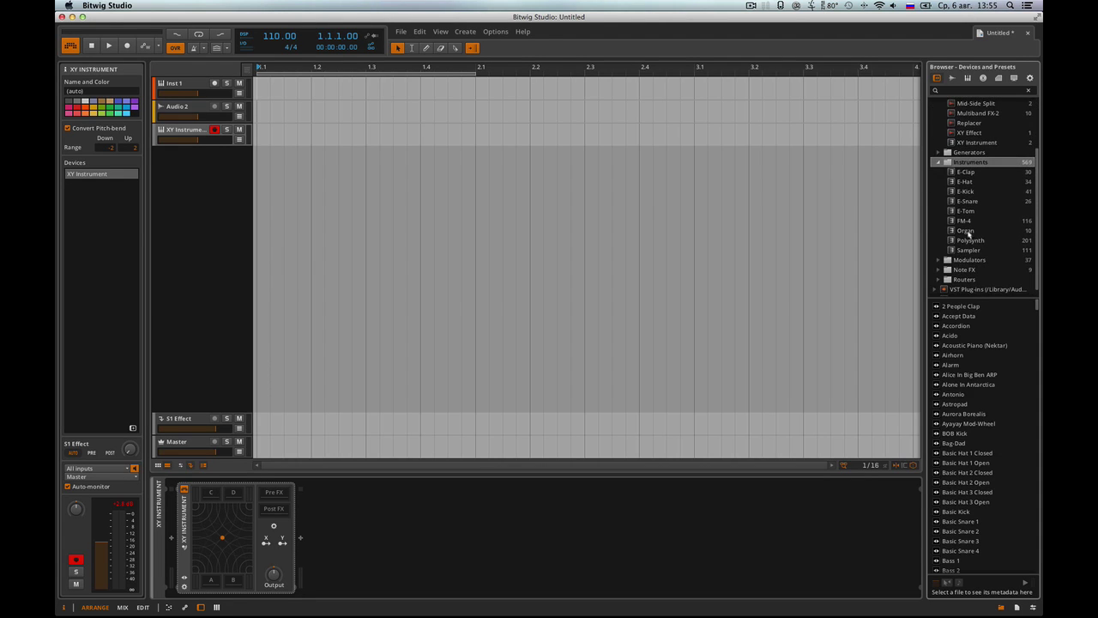
pyautogui.click(966, 241)
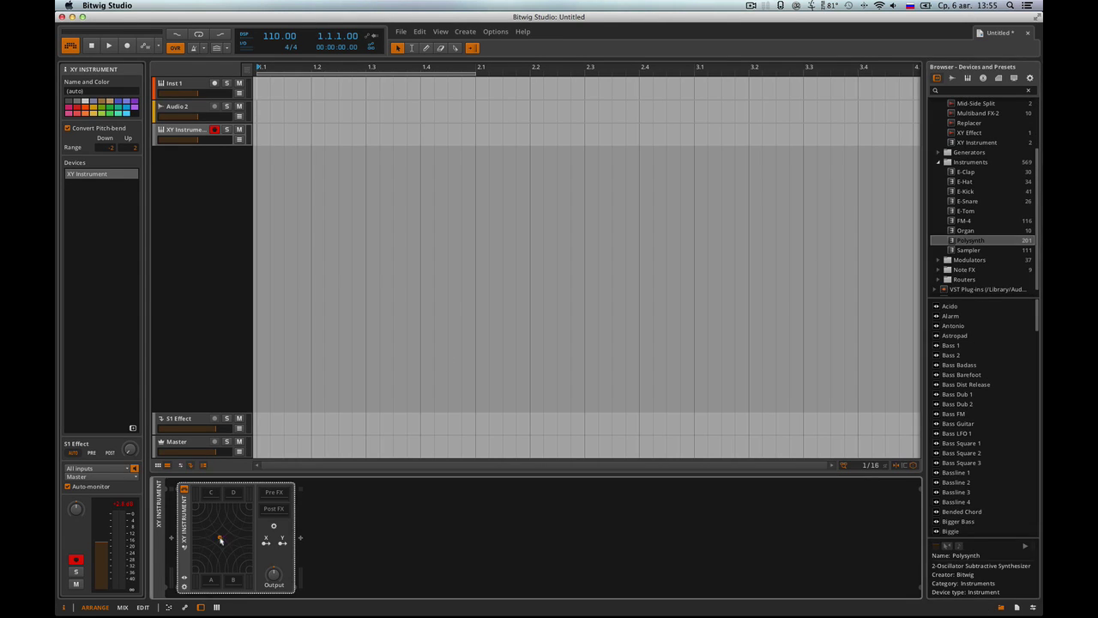
pyautogui.moveTo(223, 516); pyautogui.dragTo(227, 546)
pyautogui.click(952, 346)
pyautogui.moveTo(220, 588); pyautogui.dragTo(219, 589)
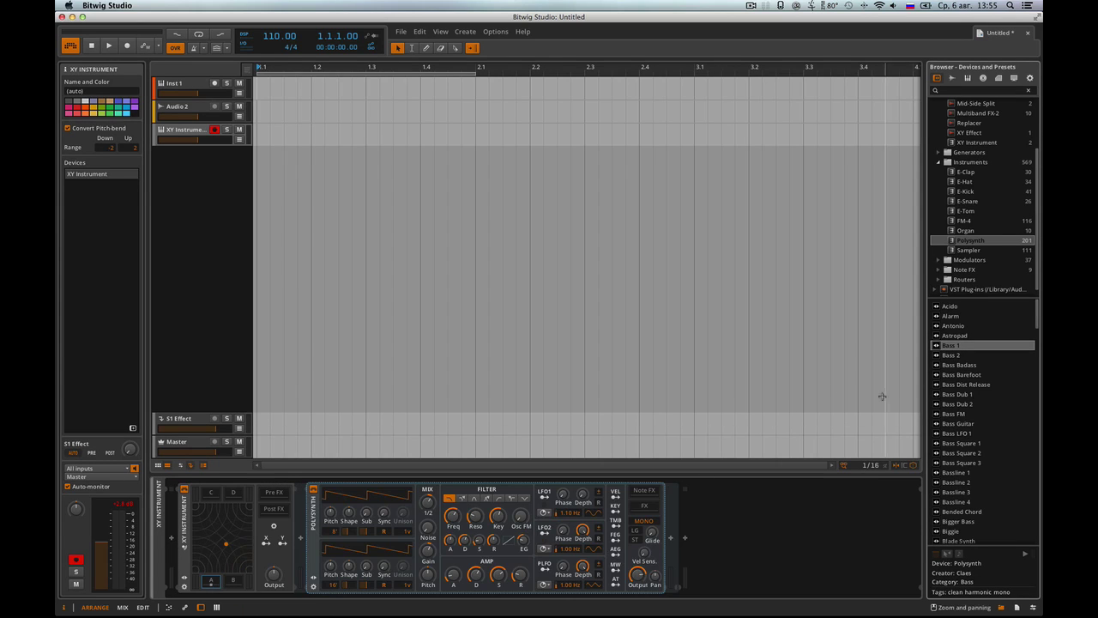
# Step: Fill the remaining XY Instrument slots with Polysynth presets: Bass Dub 1 in B, Bass Square 2 in C and Bassline 4 in D
pyautogui.moveTo(948, 396); pyautogui.dragTo(235, 579)
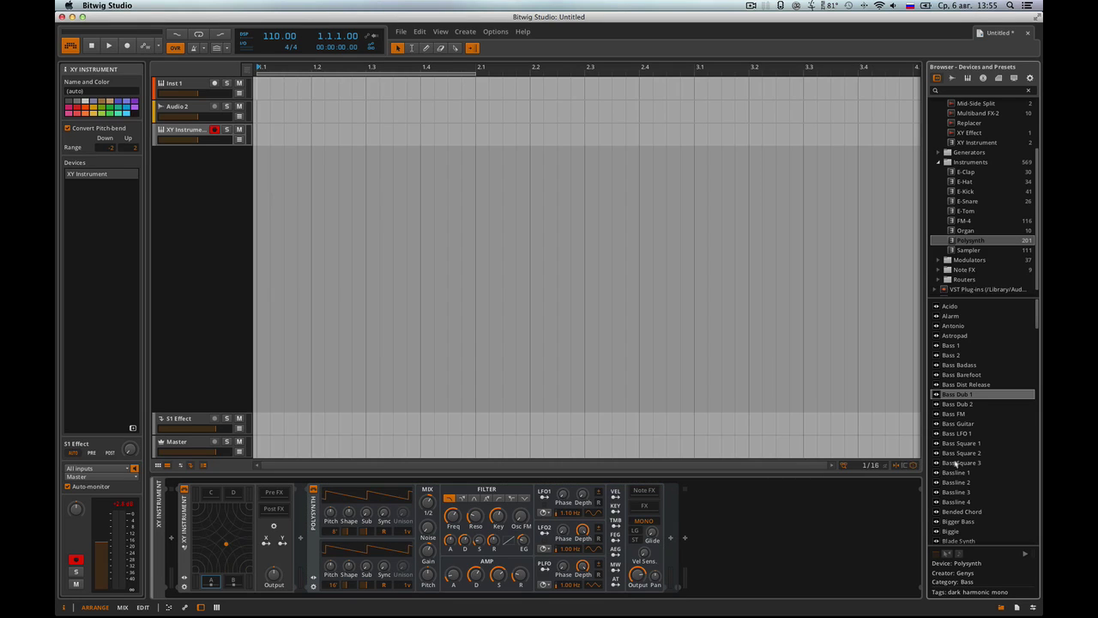
pyautogui.moveTo(961, 452); pyautogui.dragTo(208, 498)
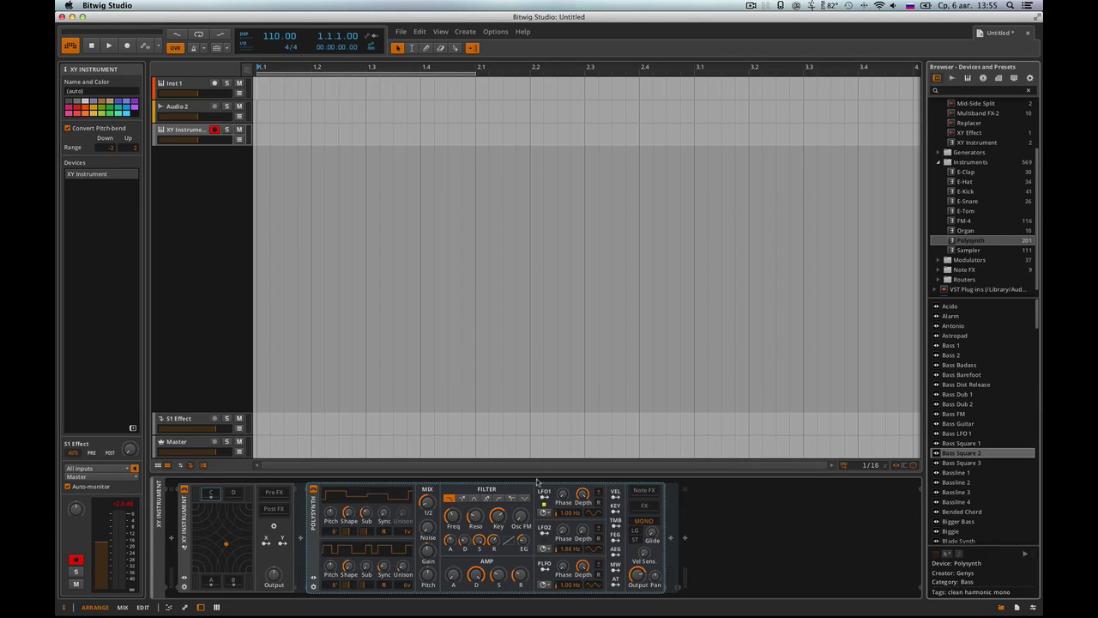
pyautogui.click(943, 503)
pyautogui.moveTo(943, 508); pyautogui.dragTo(237, 498)
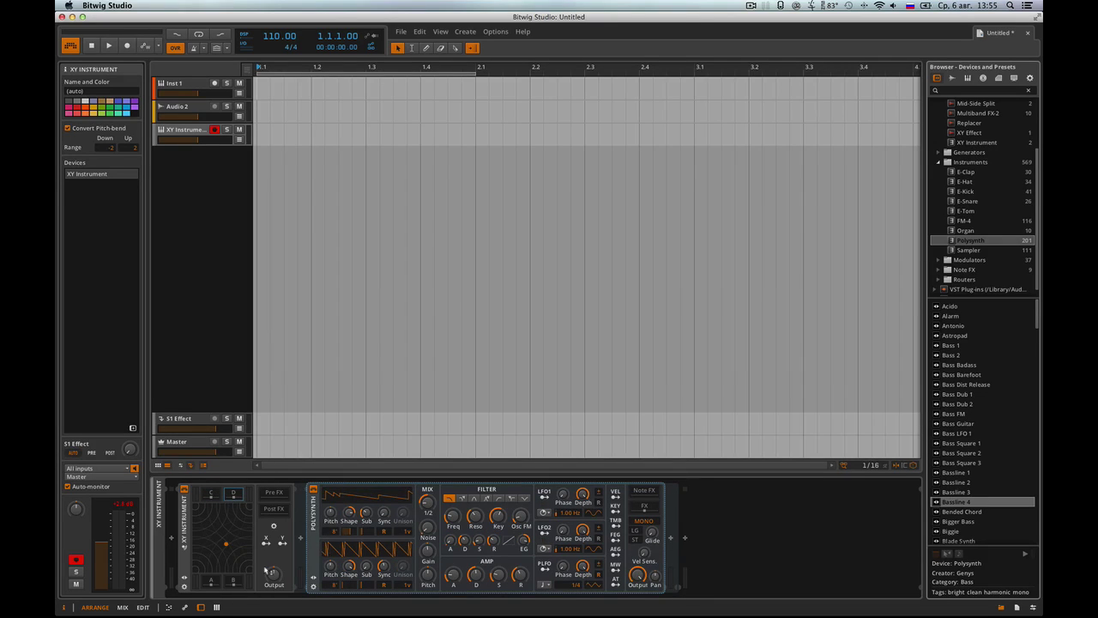
# Step: Move the XY Instrument's morph point between its corners, and delete the device from the track
pyautogui.moveTo(228, 545); pyautogui.dragTo(250, 569)
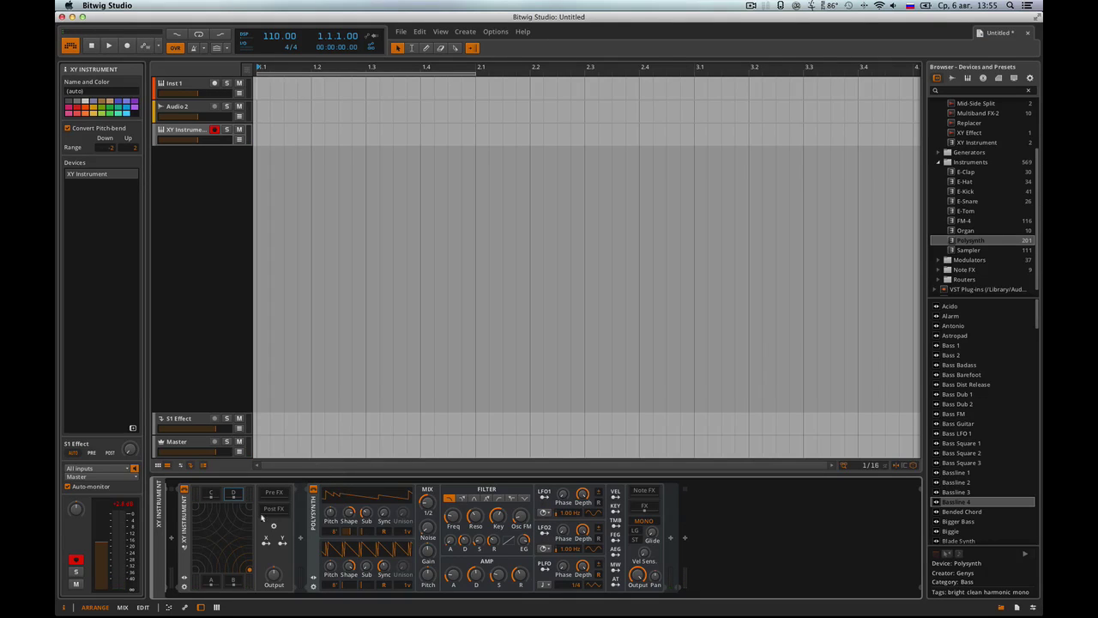
pyautogui.moveTo(249, 568); pyautogui.dragTo(199, 521)
pyautogui.moveTo(271, 497); pyautogui.dragTo(201, 556)
pyautogui.click(183, 507)
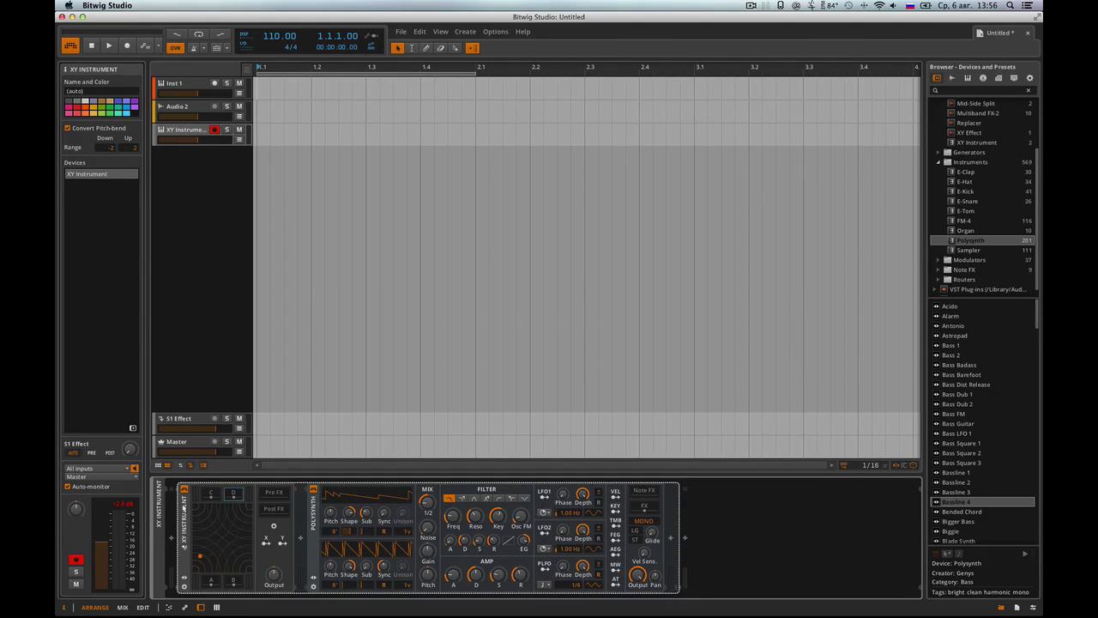
pyautogui.press('Delete')
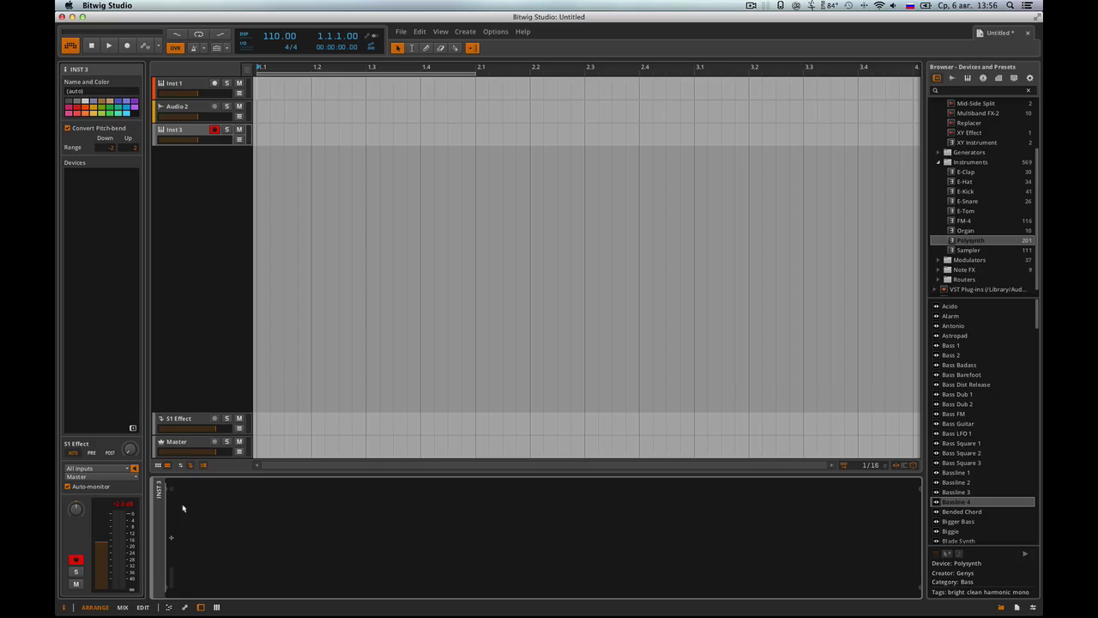
# Step: Switch to Ableton Live and create a new MIDI track with the Analog preset Bass-Bassline.adv
pyautogui.press('super+Tab')
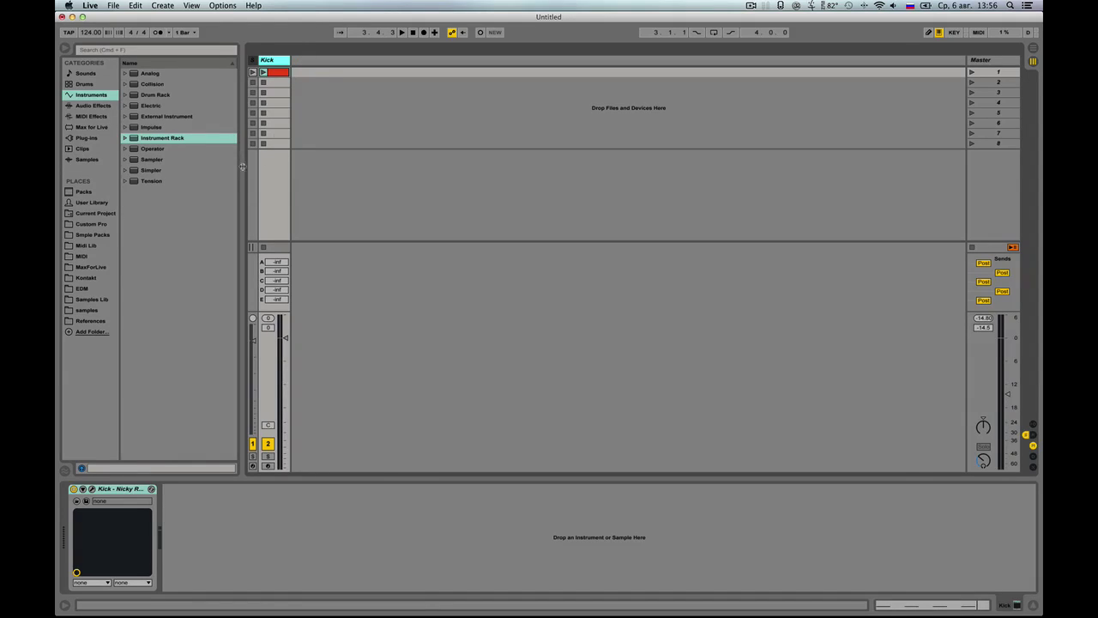
pyautogui.moveTo(243, 168); pyautogui.dragTo(234, 169)
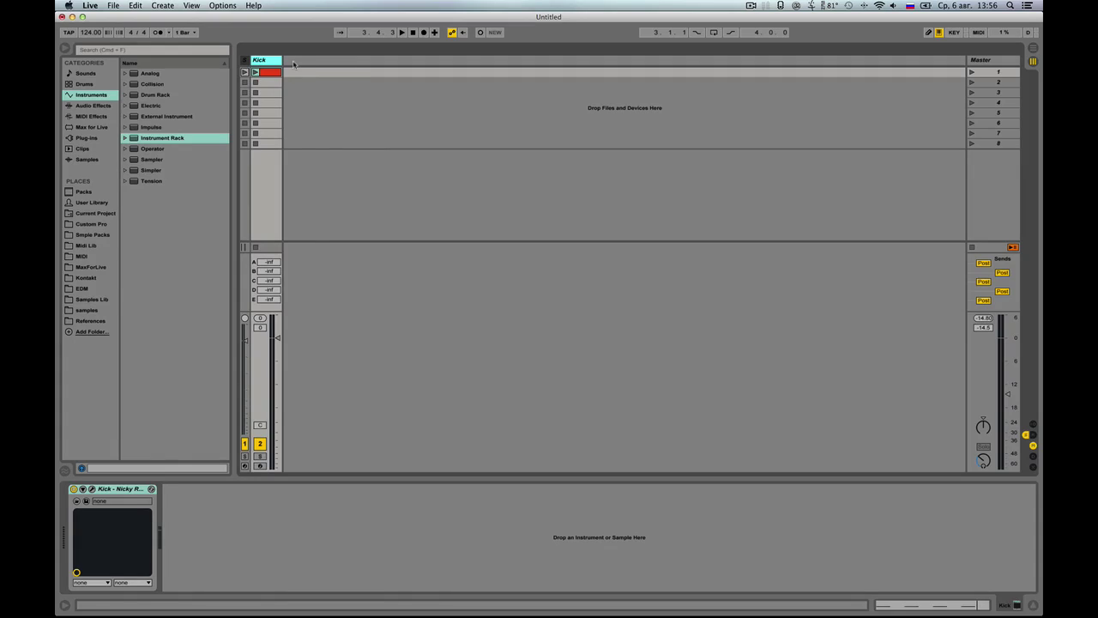
pyautogui.press('super+shift+t')
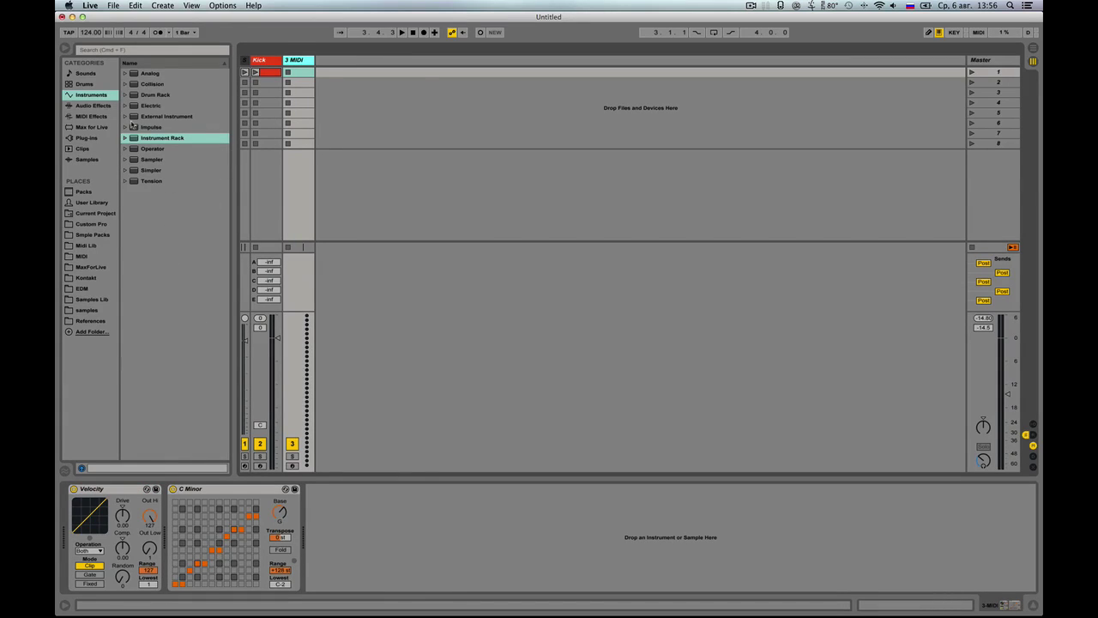
pyautogui.click(125, 73)
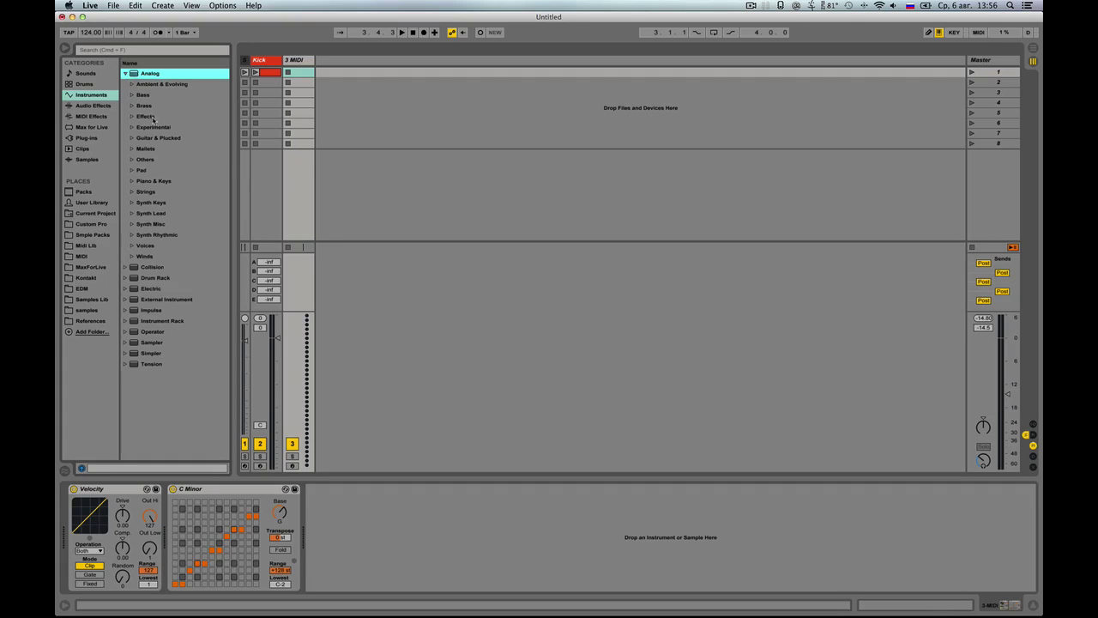
pyautogui.click(132, 94)
pyautogui.moveTo(167, 160); pyautogui.dragTo(410, 556)
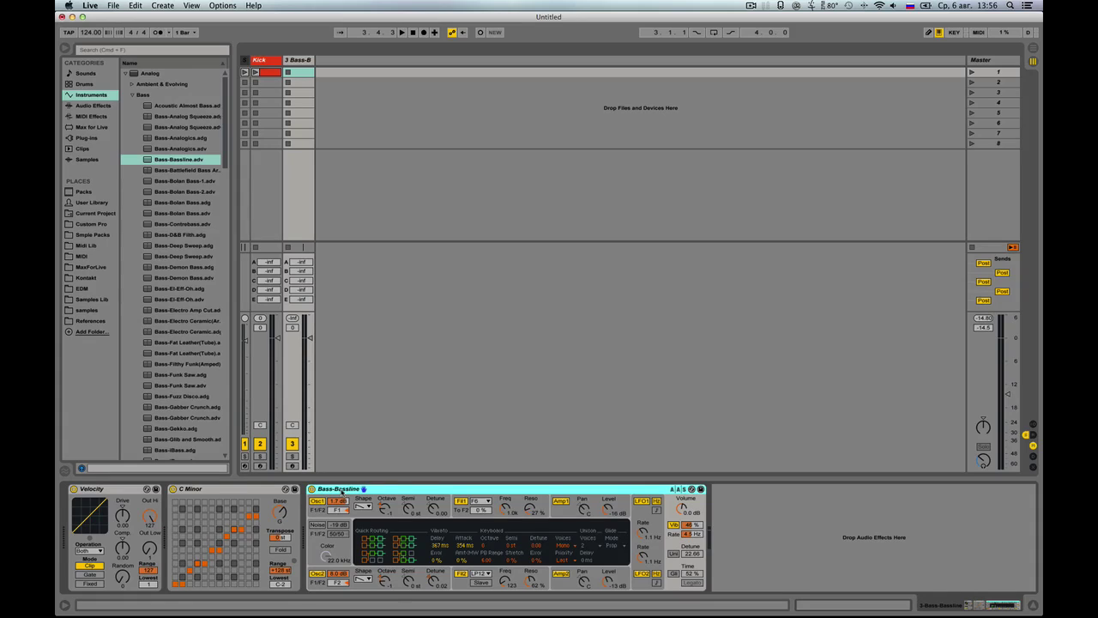
# Step: Group the Bass-Bassline device into an Instrument Rack and show the rack's chain list
pyautogui.press('super+g')
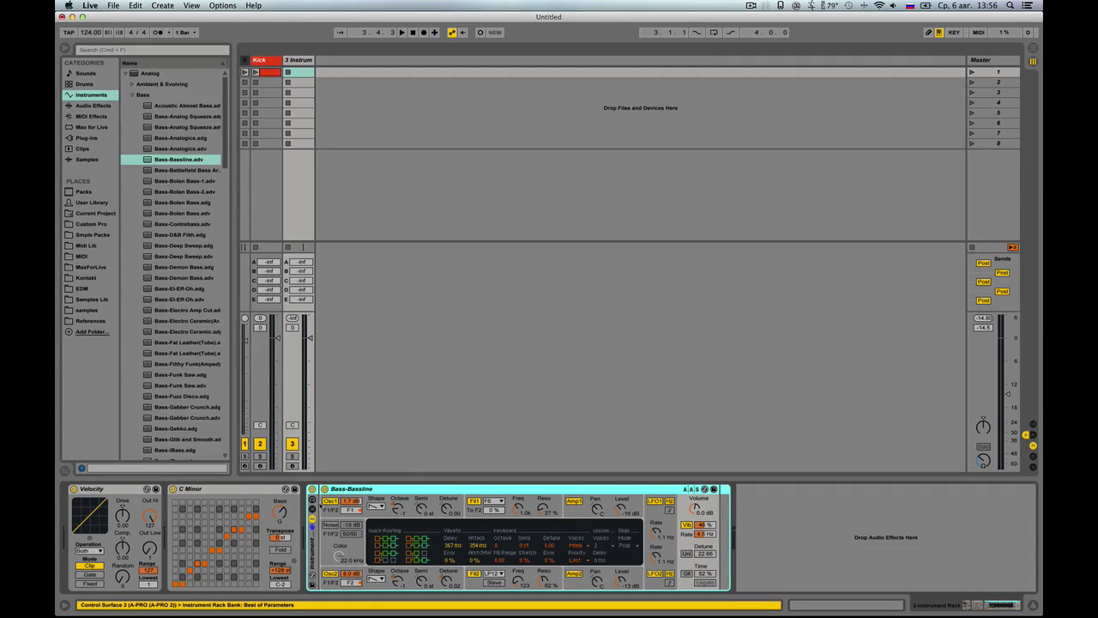
pyautogui.click(313, 509)
pyautogui.click(346, 517)
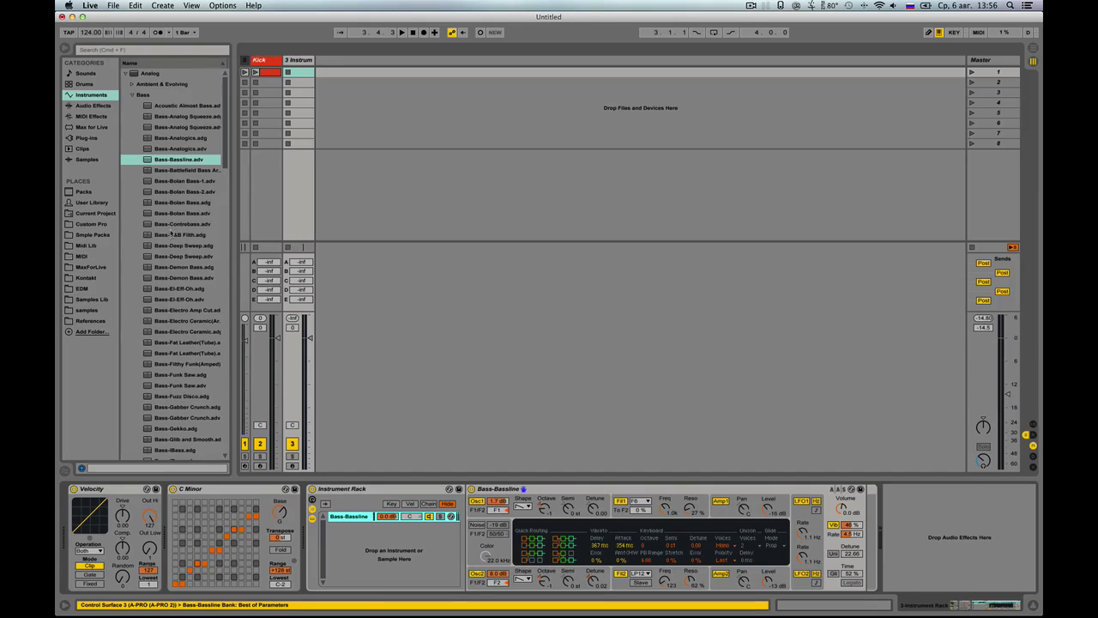
# Step: Add the bass presets Bass-Contrabass.adv, Bass-Filthy Funk(Amped) and Bass-Middle Essex.adg as further chains in the Instrument Rack
pyautogui.moveTo(176, 224); pyautogui.dragTo(378, 556)
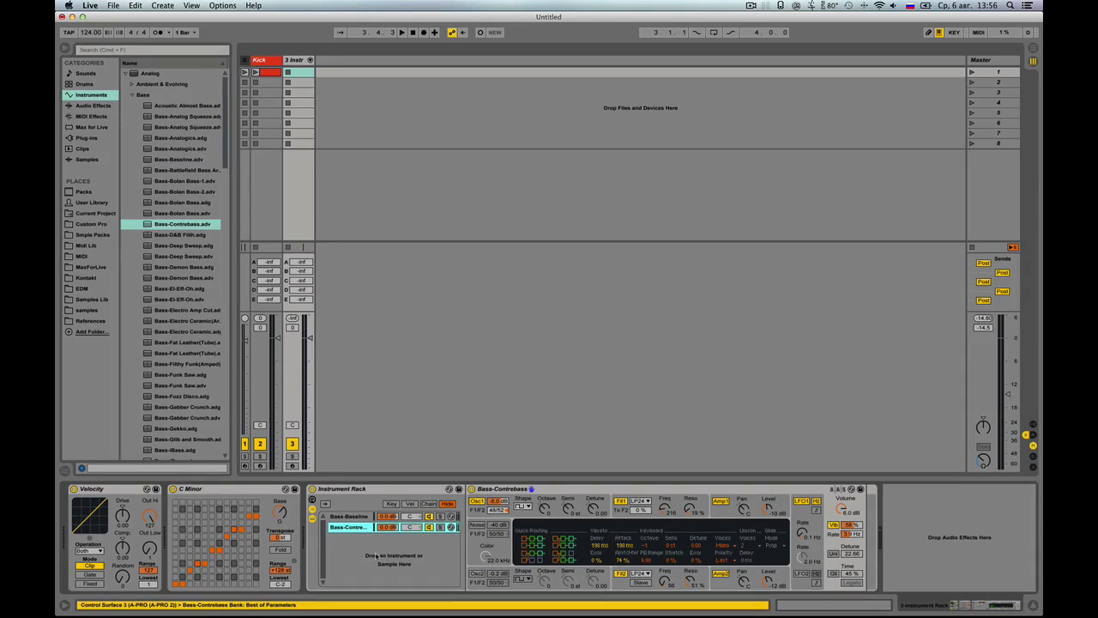
pyautogui.moveTo(158, 364); pyautogui.dragTo(365, 587)
pyautogui.scroll(-4, 177, 394)
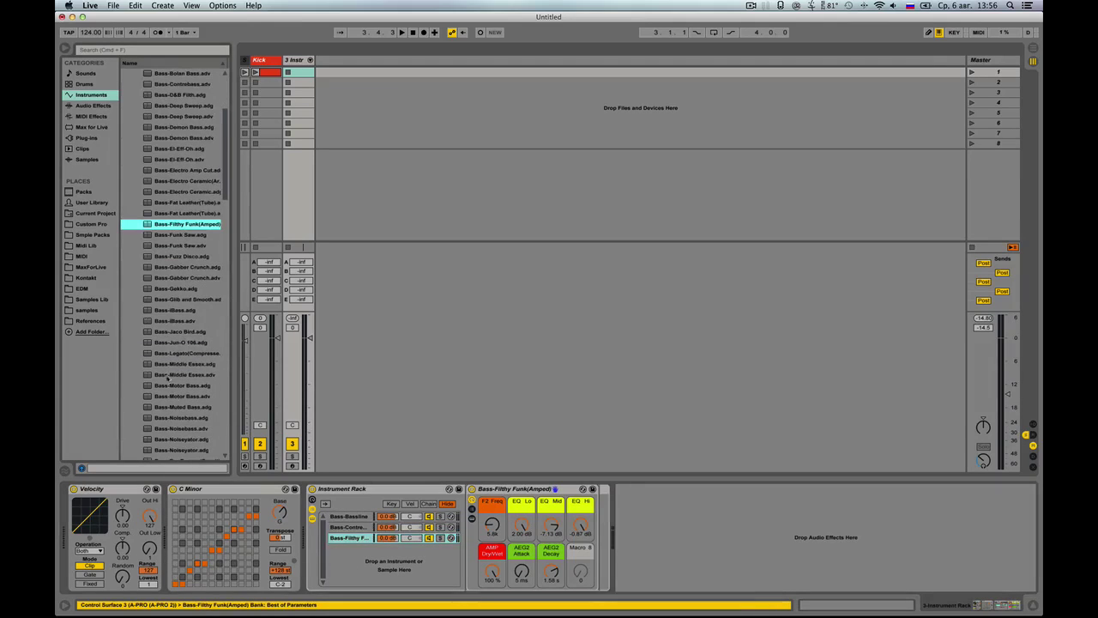
pyautogui.moveTo(168, 366); pyautogui.dragTo(343, 564)
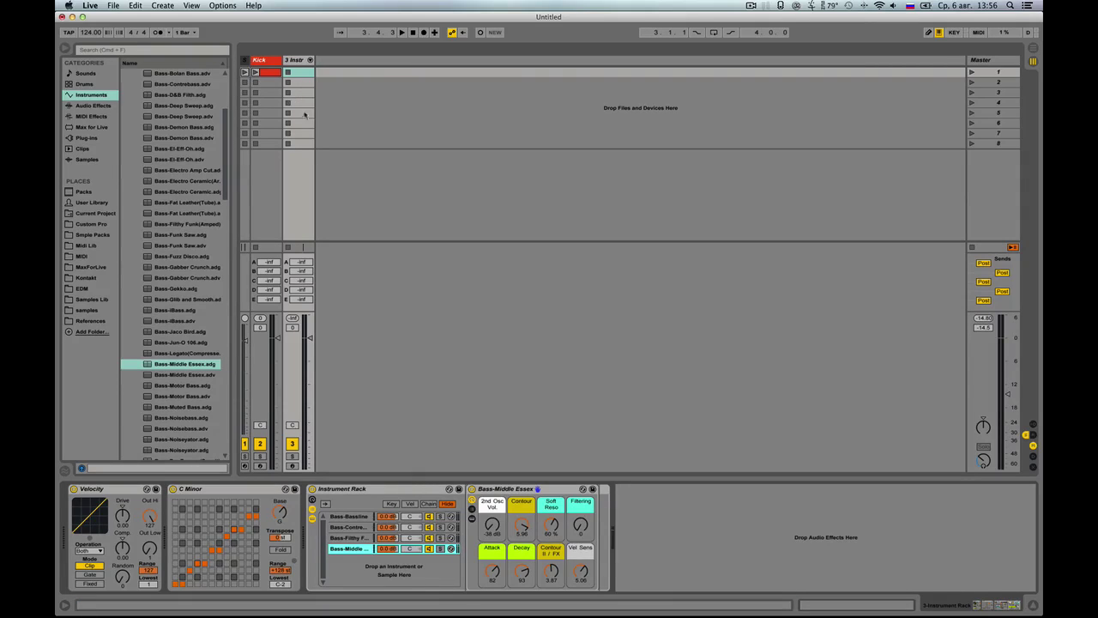
# Step: Arm the Instrument Rack track for recording and place the Max for Live XY Pad.amxd after the rack
pyautogui.click(292, 466)
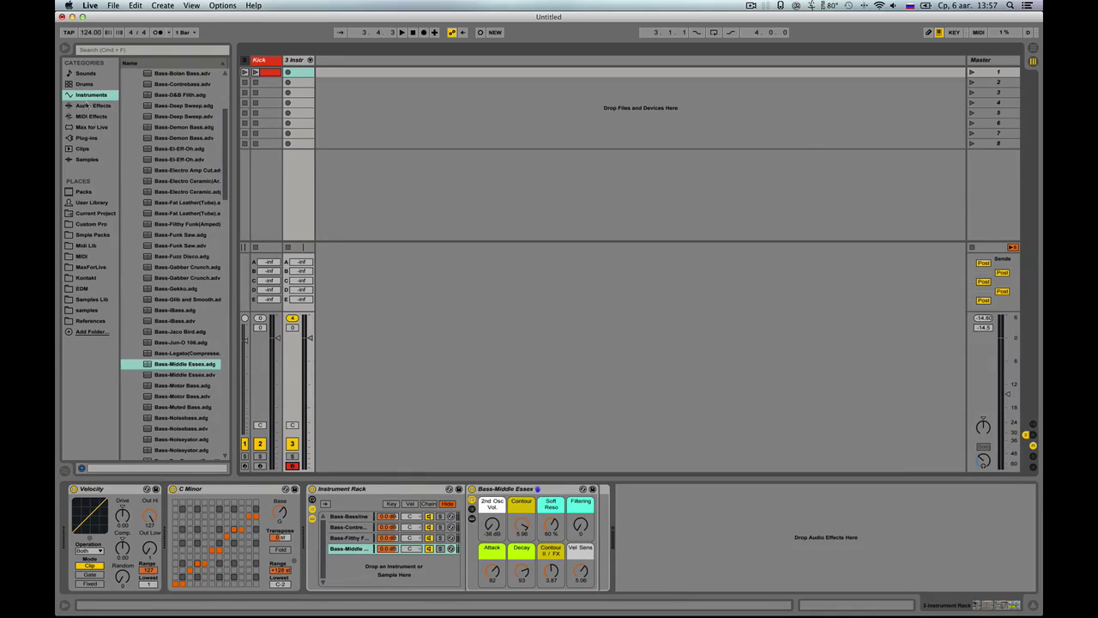
pyautogui.click(88, 127)
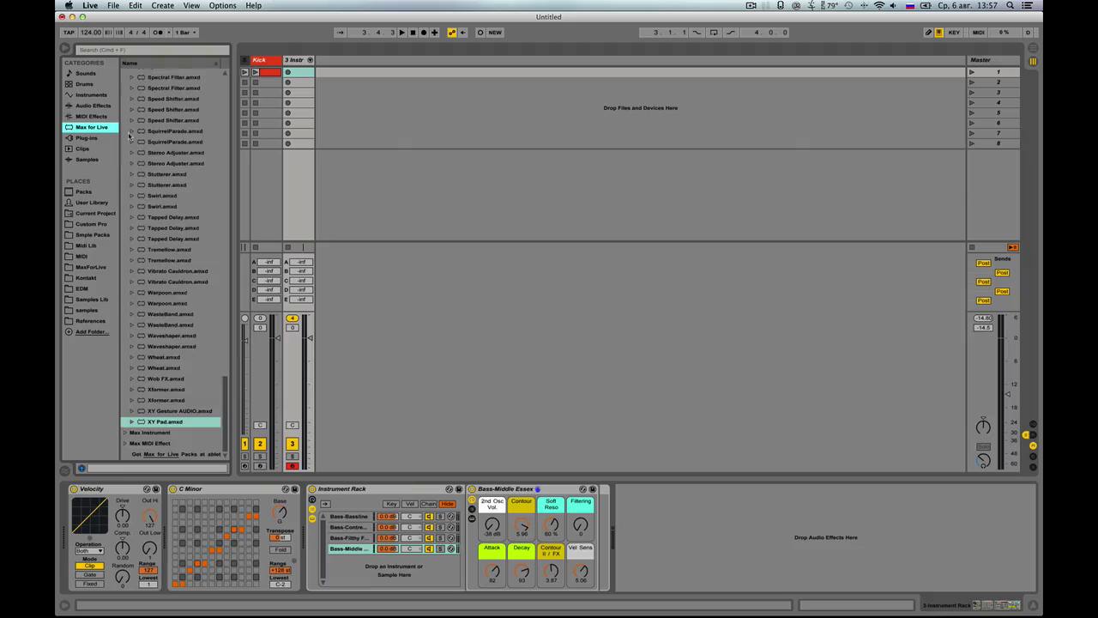
pyautogui.moveTo(159, 421); pyautogui.dragTo(651, 545)
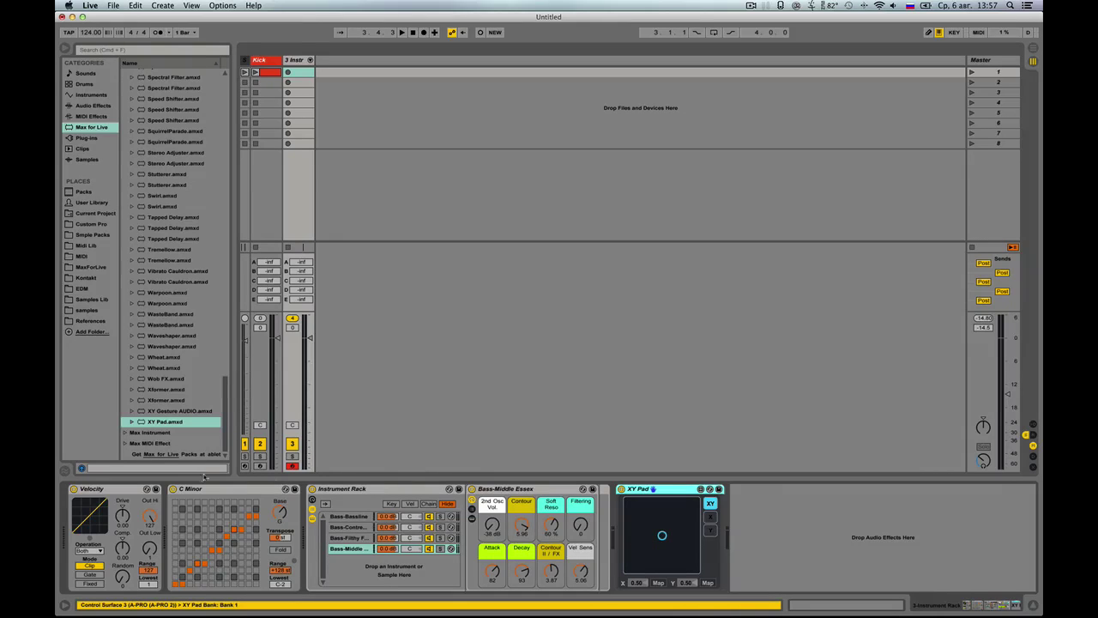
# Step: Collapse the Max Audio Effect folder, return the browser to Instruments, and set the XY Pad to X 0.00 and Y 0.00
pyautogui.scroll(15, 160, 393)
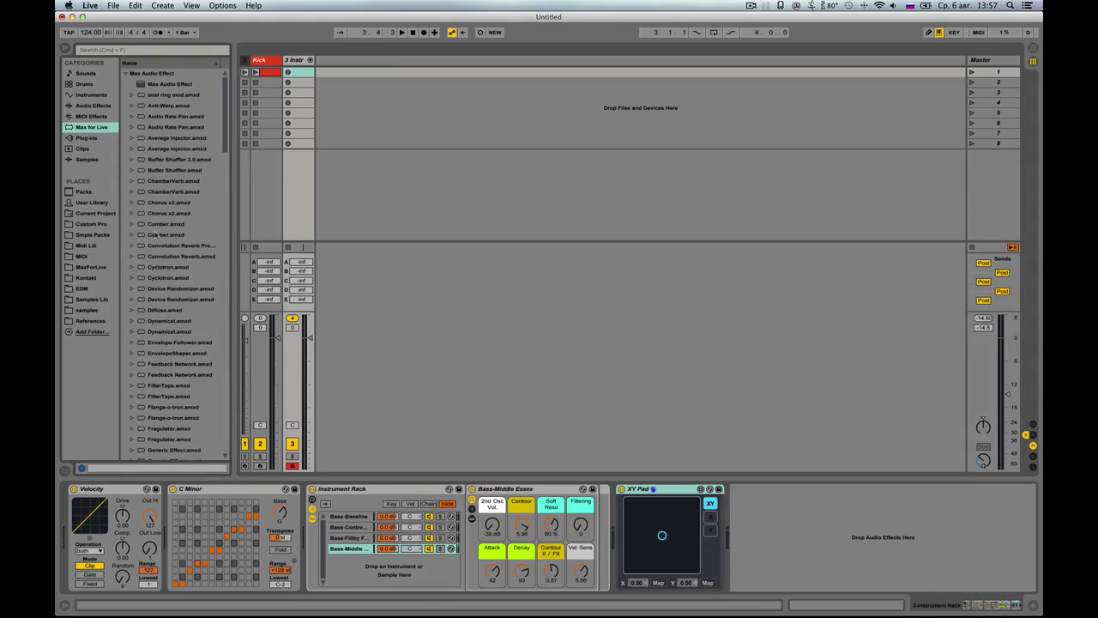
pyautogui.click(125, 73)
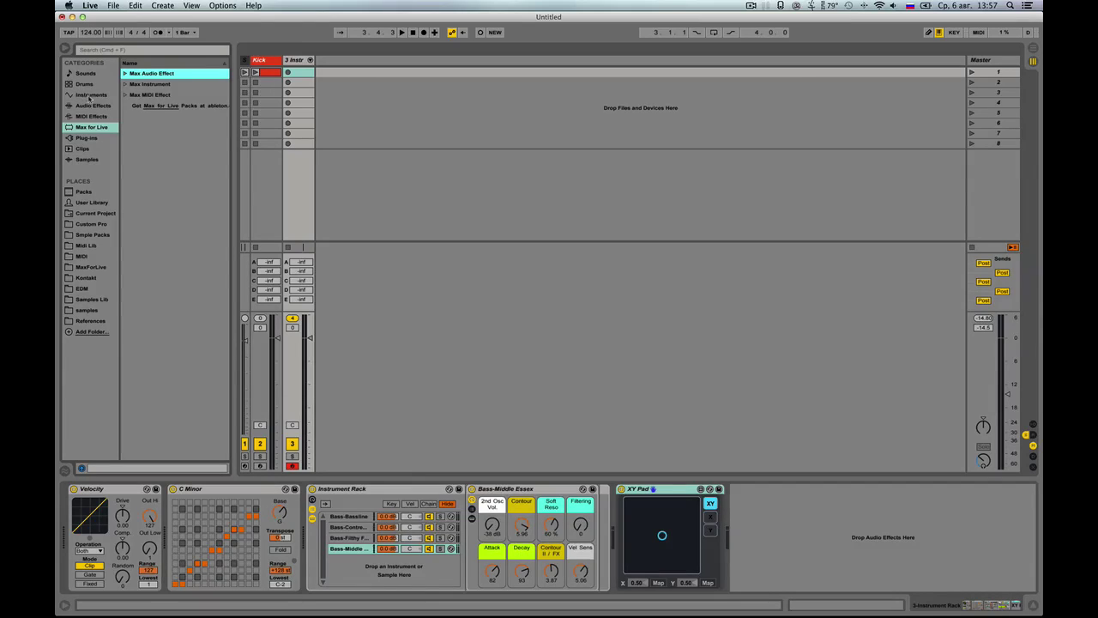
pyautogui.click(91, 95)
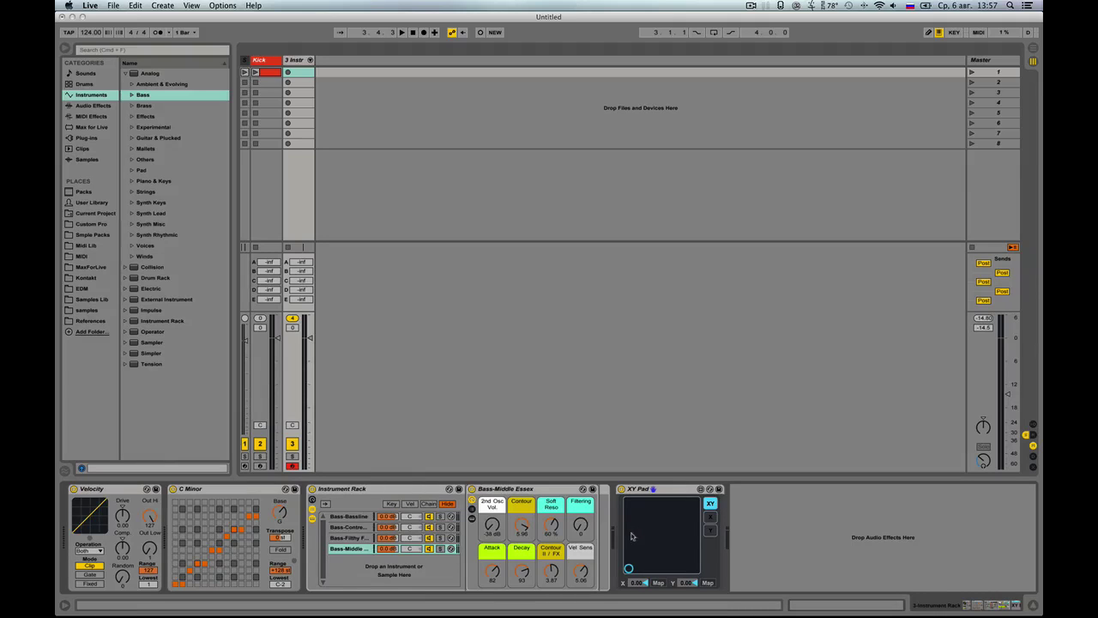
pyautogui.moveTo(629, 568); pyautogui.dragTo(629, 502)
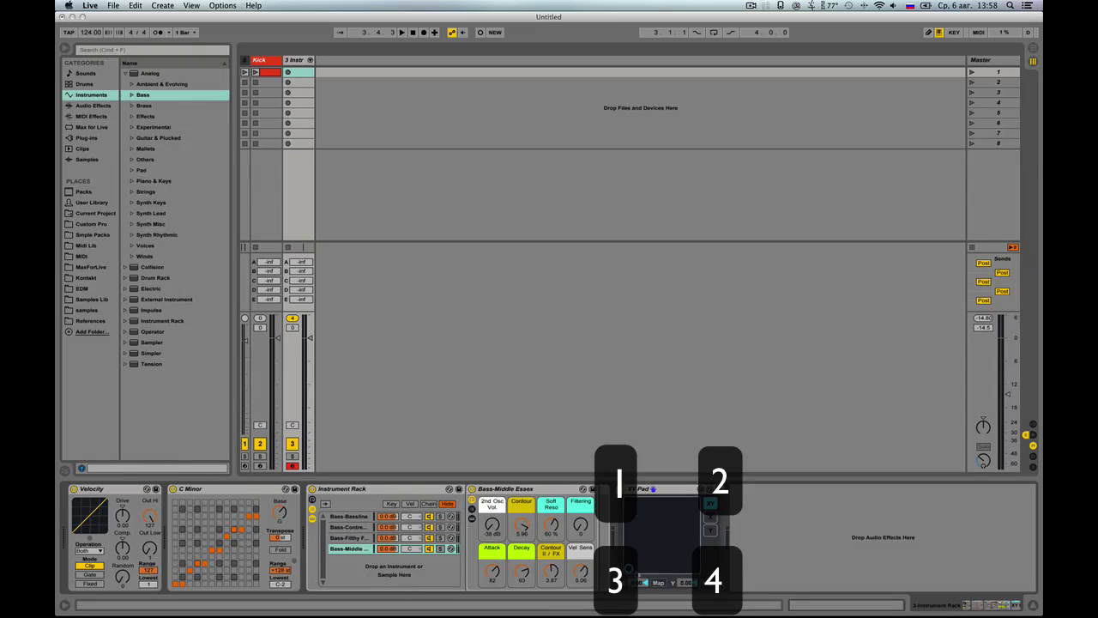
# Step: Rename the four Instrument Rack chains 1, 2, 3 and 4 in list order
pyautogui.click(364, 516)
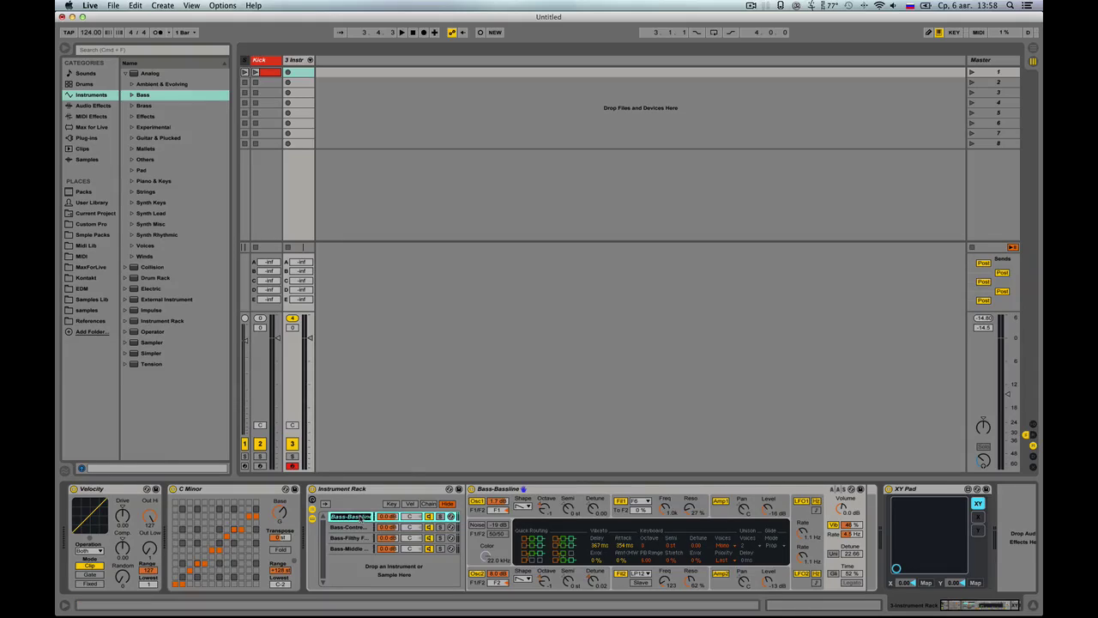
pyautogui.click(352, 530)
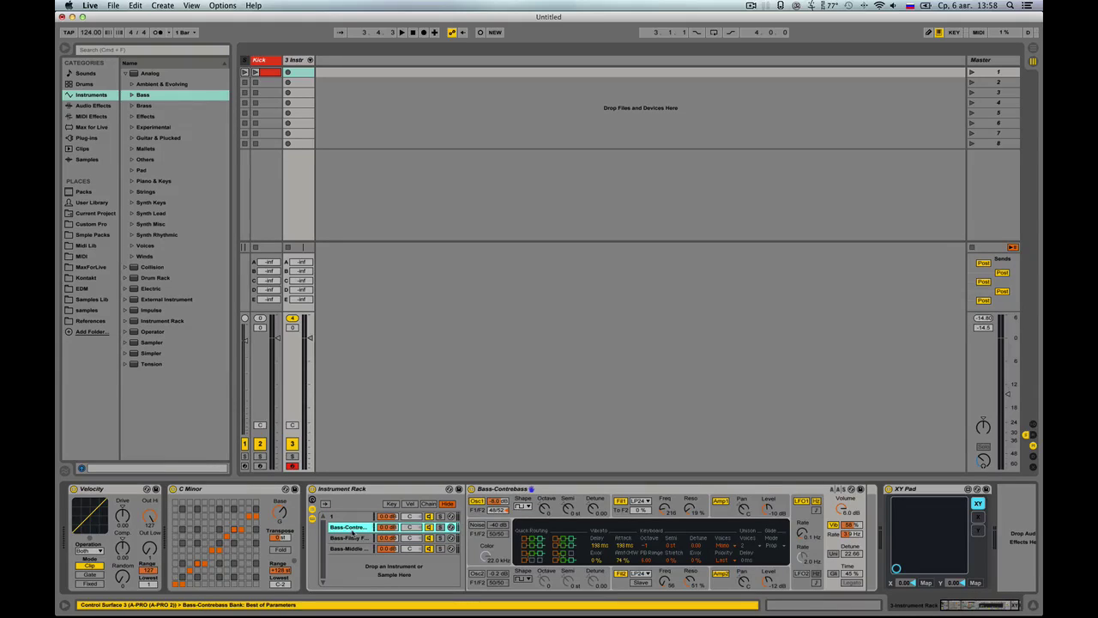
pyautogui.press('super+r')
pyautogui.click(353, 537)
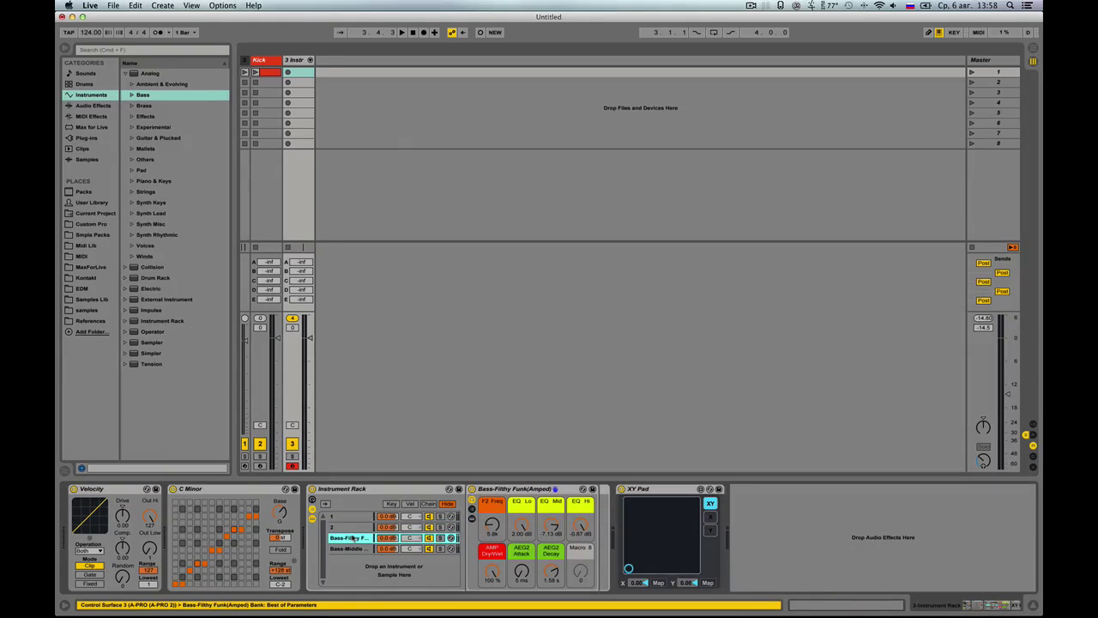
pyautogui.press('super+r')
pyautogui.write('3')
pyautogui.click(349, 548)
pyautogui.press('super+r')
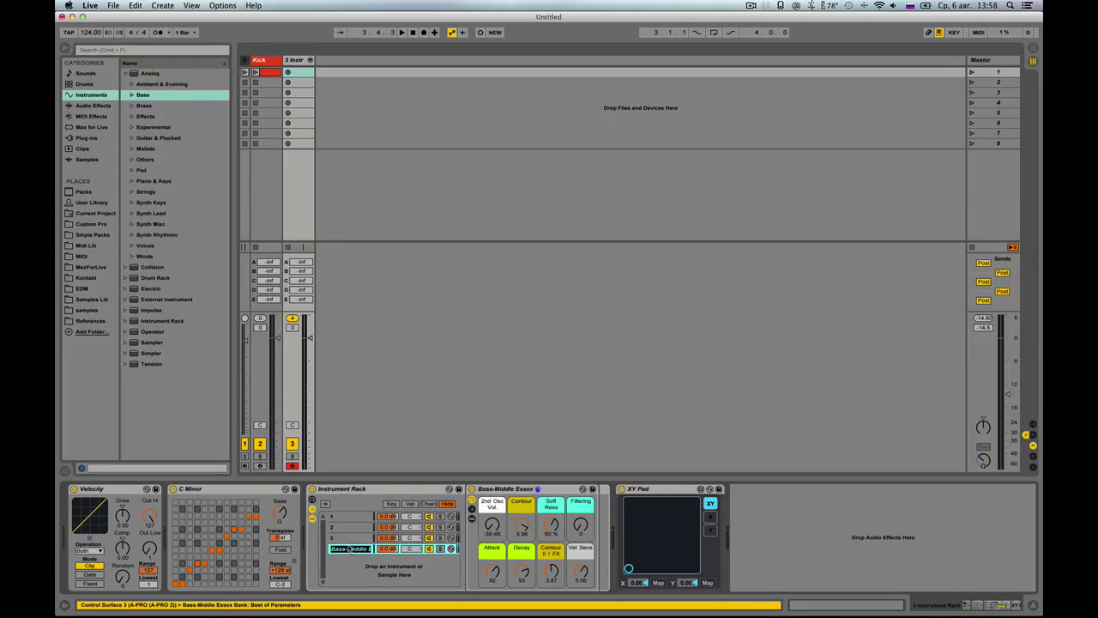
pyautogui.write('4')
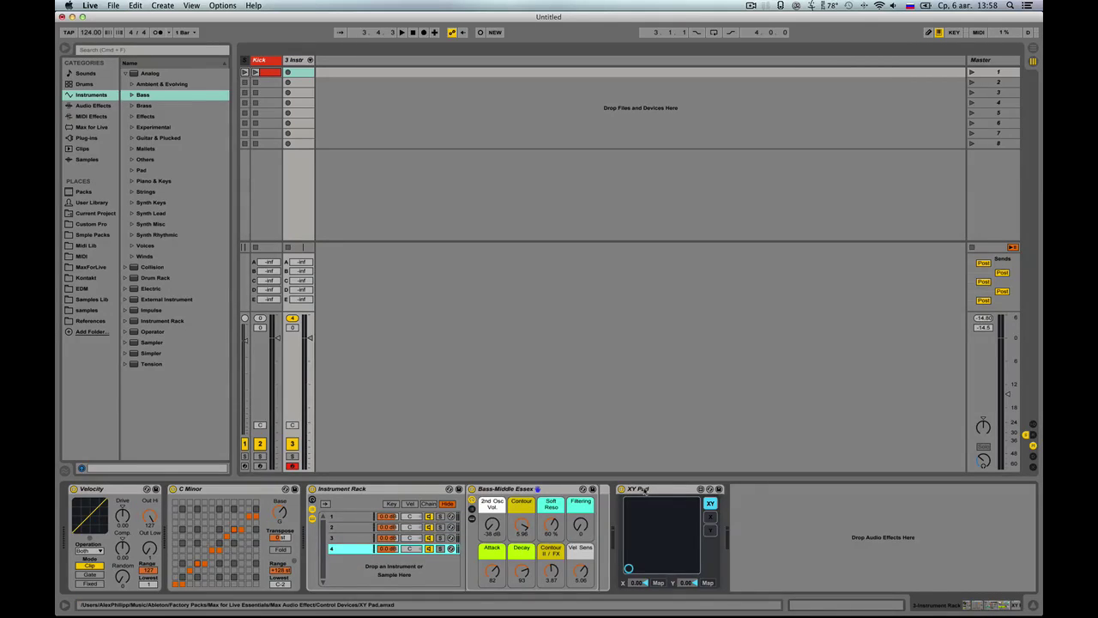
# Step: Show the macro controls of the Instrument Rack
pyautogui.click(312, 500)
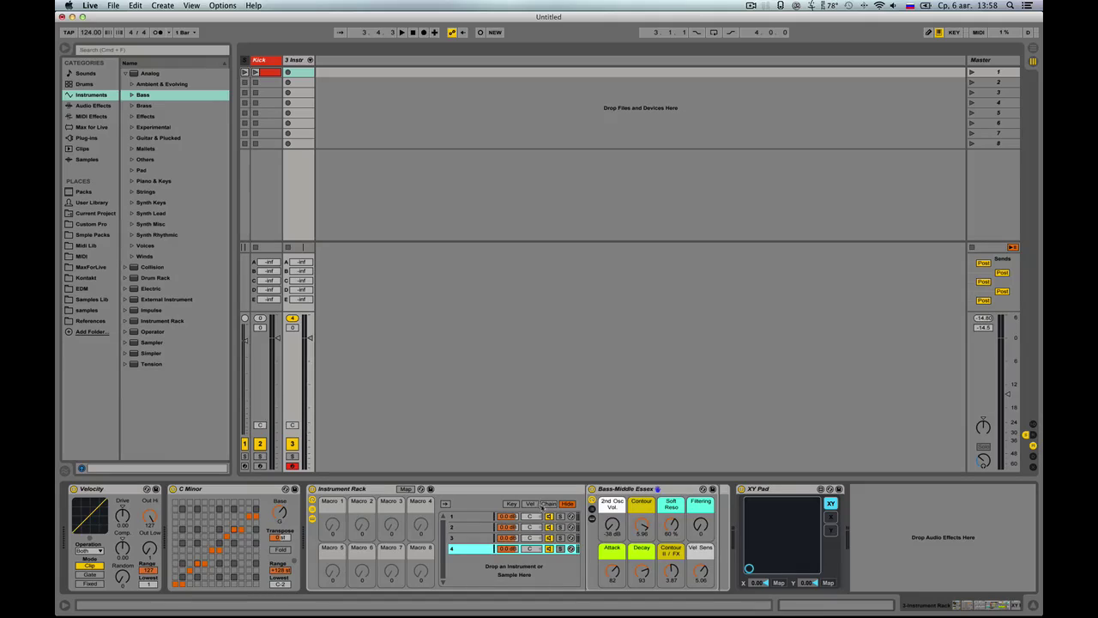
# Step: Show the chain zone editor of the Instrument Rack and extend the zones of all four chains to 127
pyautogui.click(544, 504)
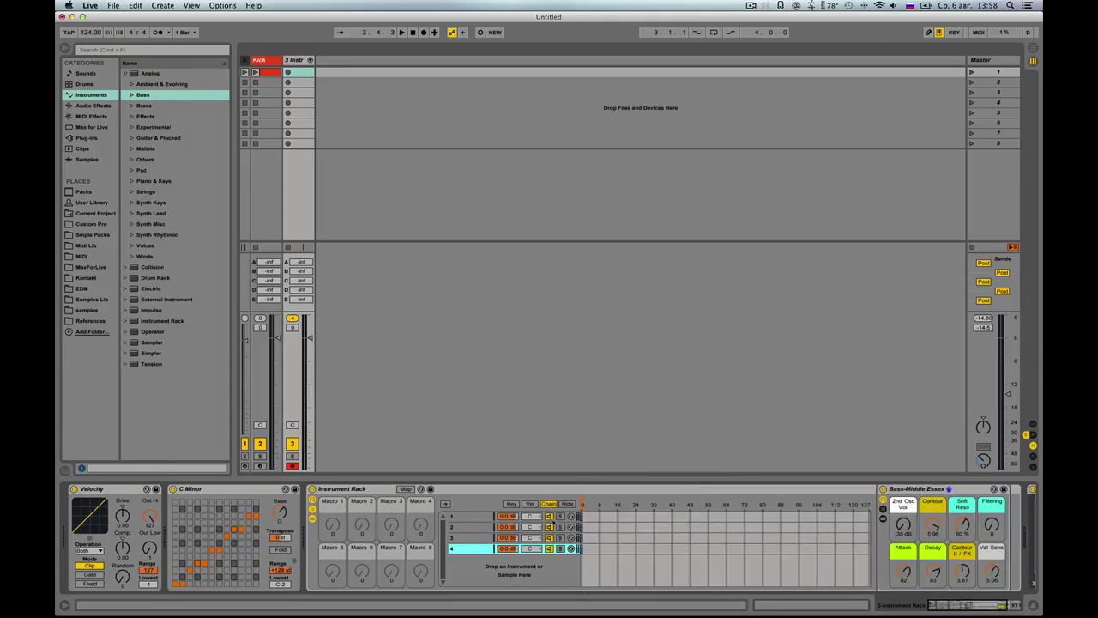
pyautogui.keyDown('shift'); pyautogui.click(473, 517); pyautogui.keyUp('shift')
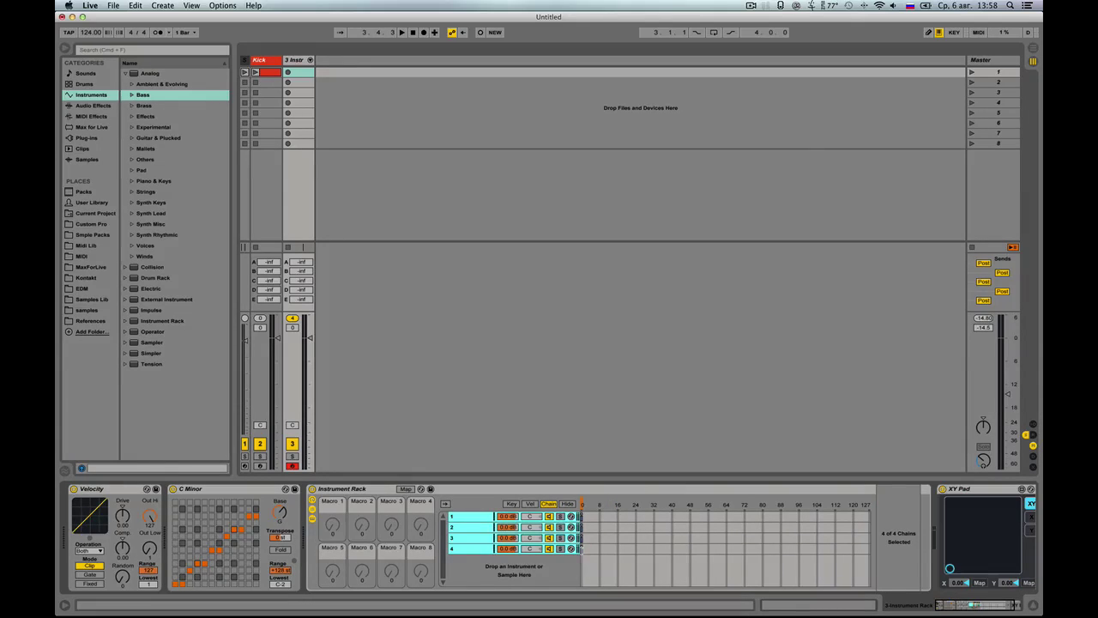
pyautogui.moveTo(581, 549); pyautogui.dragTo(865, 562)
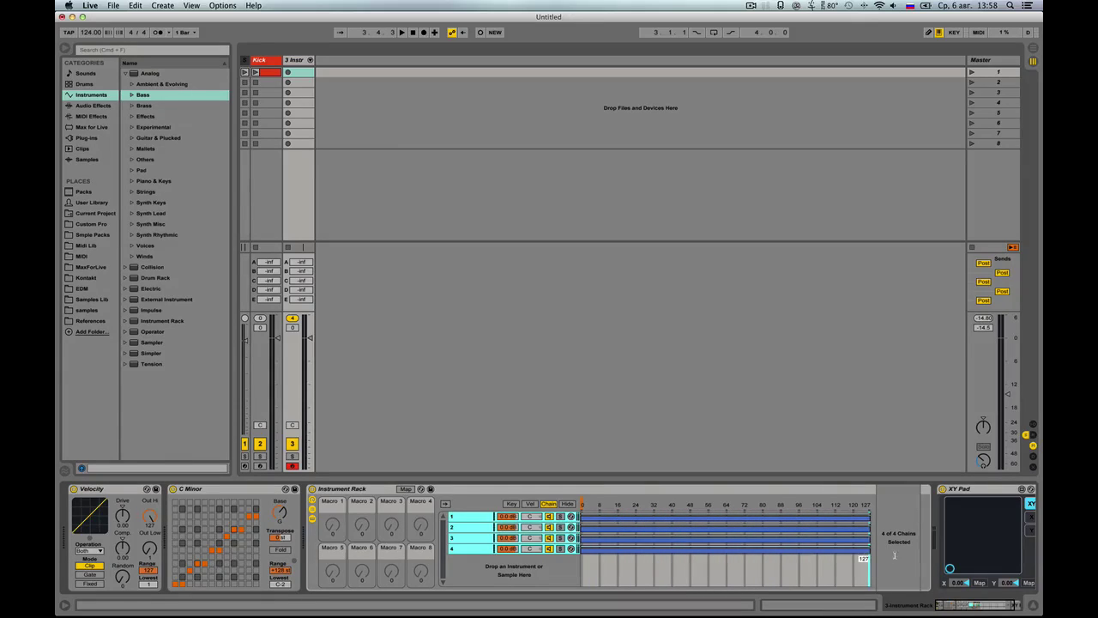
pyautogui.click(855, 542)
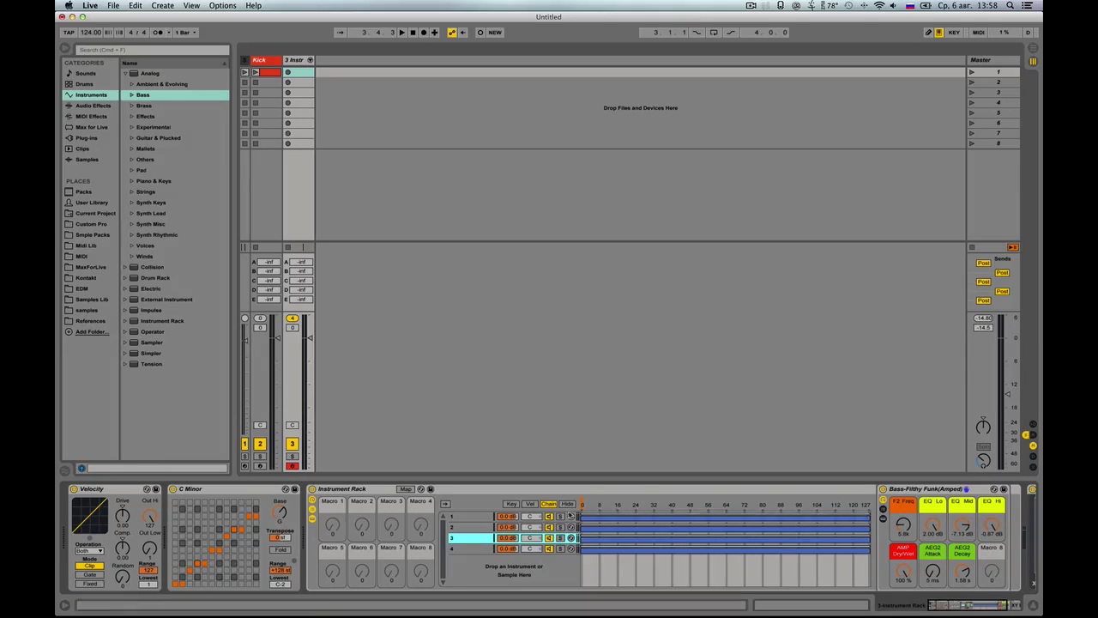
# Step: Map the rack's chain selector to Macro 1, name that macro X with a teal colour, and leave it at 0
pyautogui.rightClick(582, 506)
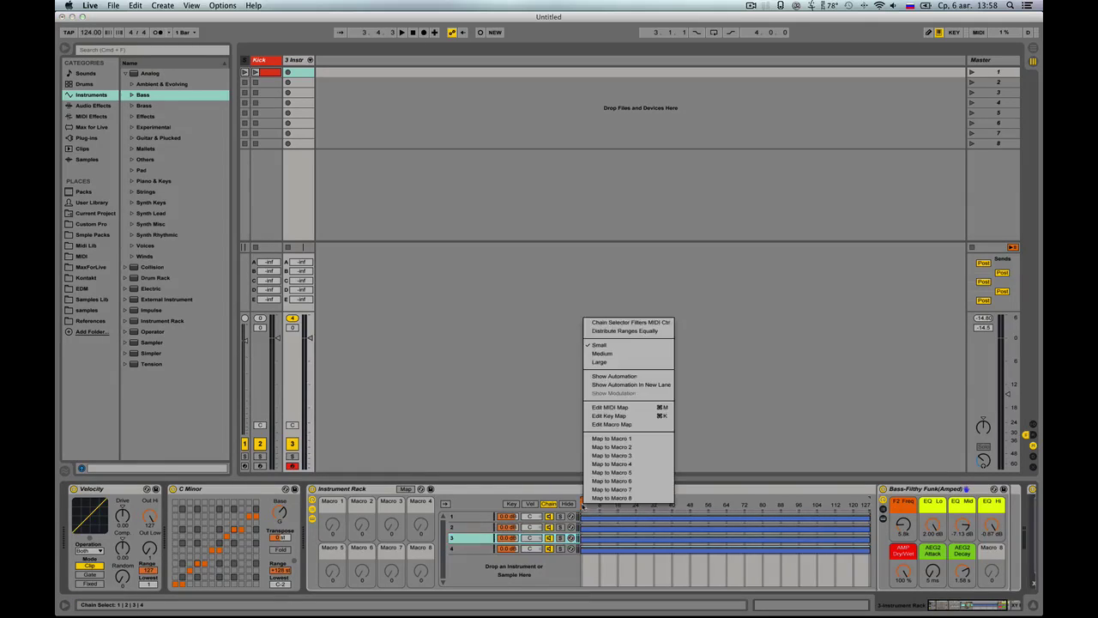
pyautogui.click(636, 443)
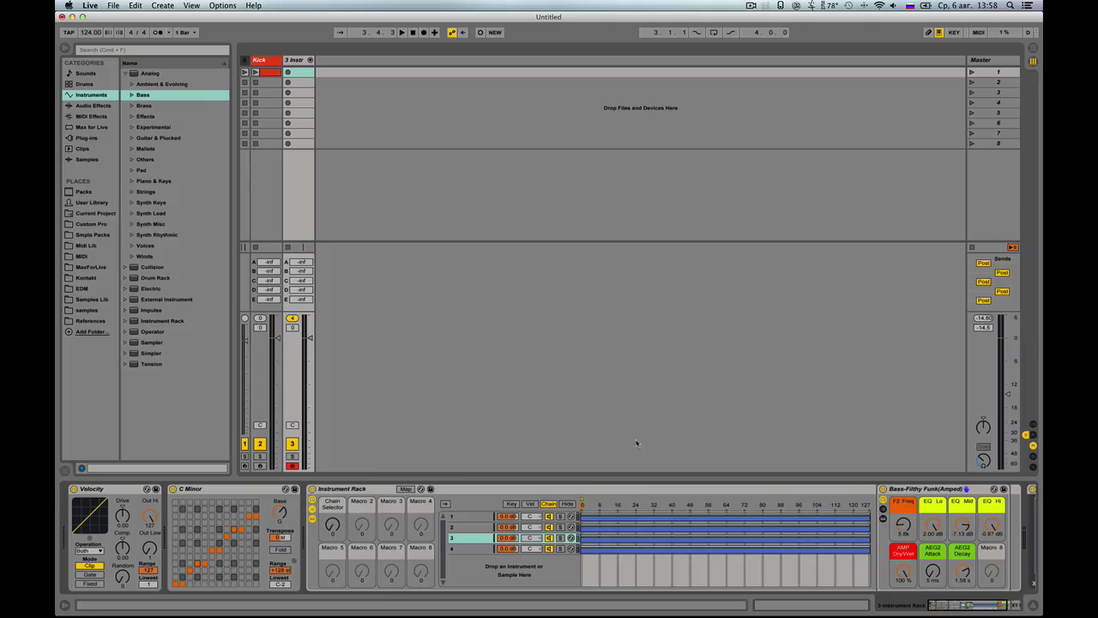
pyautogui.click(329, 505)
pyautogui.write('ч')
pyautogui.rightClick(329, 504)
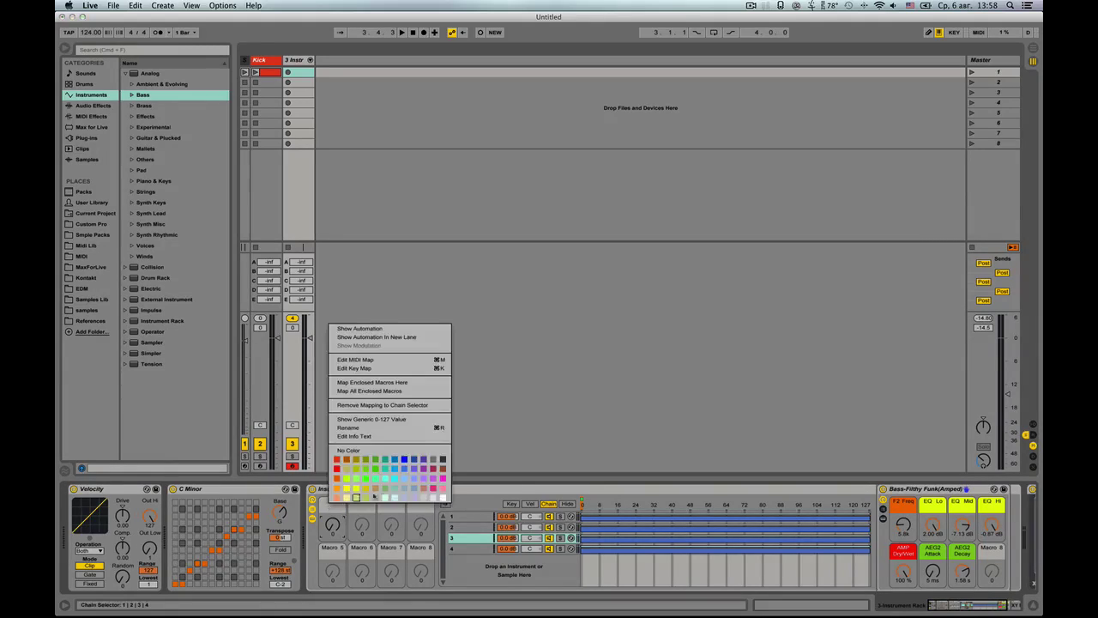
pyautogui.click(387, 471)
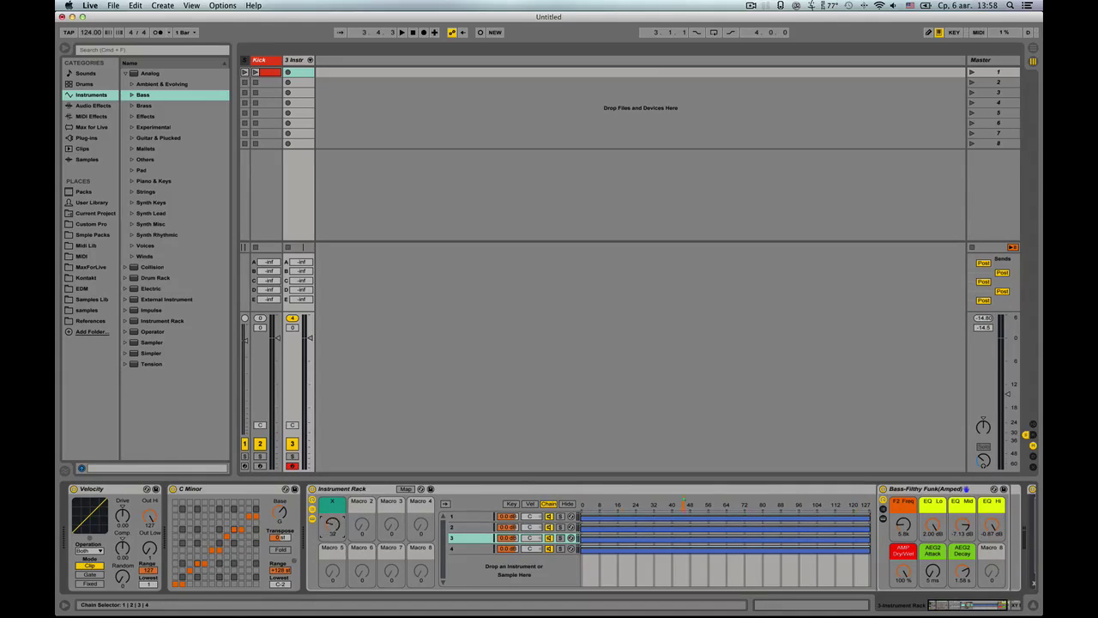
pyautogui.moveTo(332, 526); pyautogui.dragTo(332, 613)
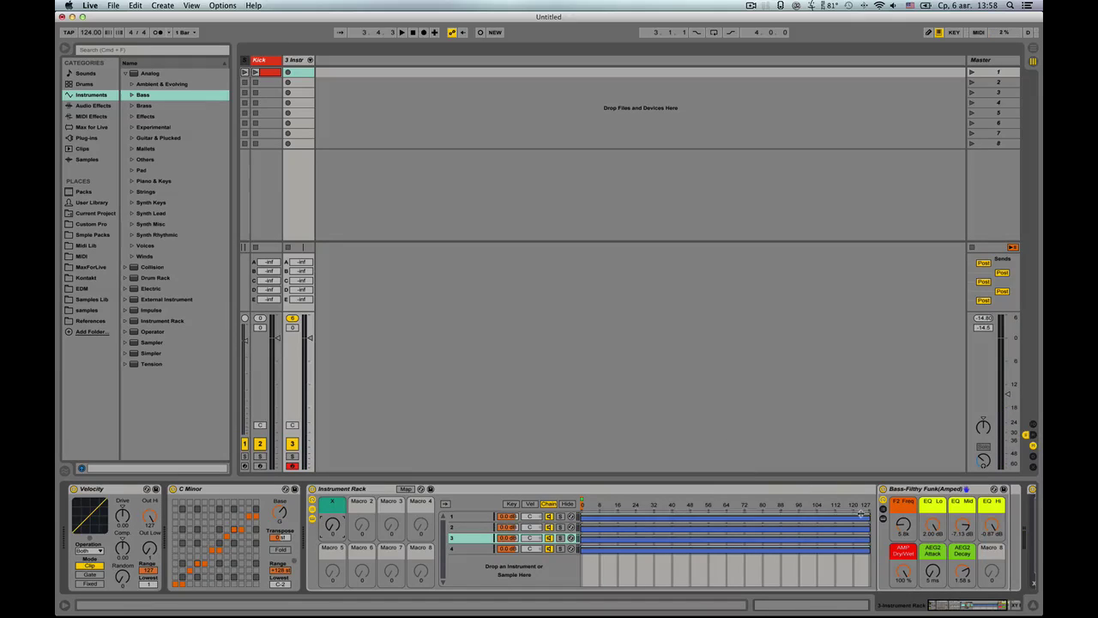
# Step: Fade out the zones of chains 1 and 3 gradually over the full range from 0 to 127
pyautogui.moveTo(869, 514); pyautogui.dragTo(582, 526)
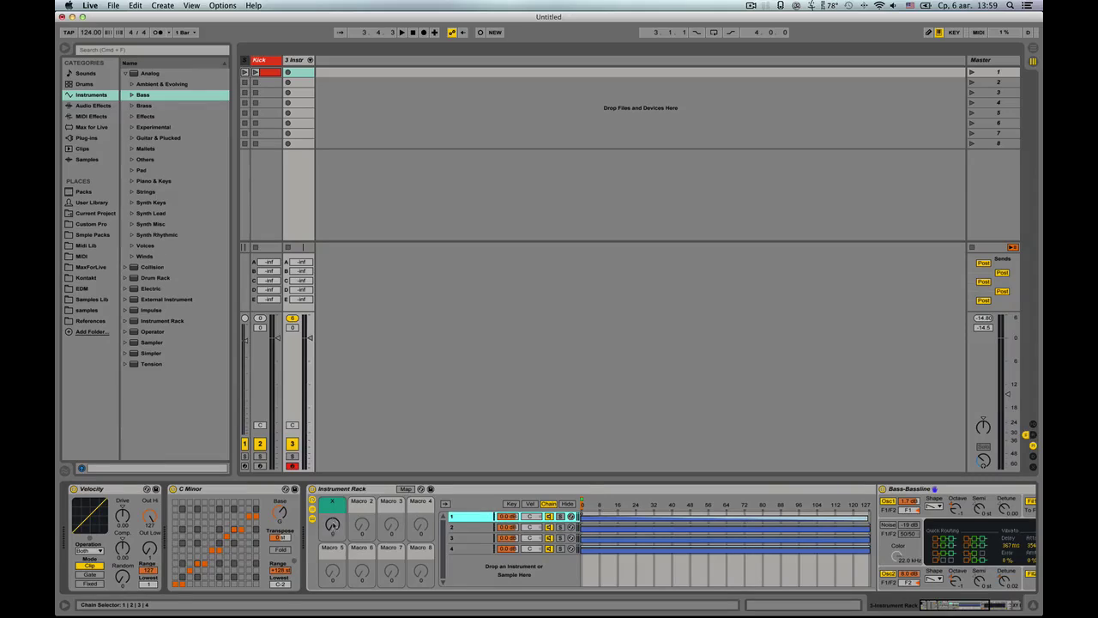
pyautogui.moveTo(332, 525)
pyautogui.mouseDown()
pyautogui.moveTo(332, 455)
pyautogui.moveTo(332, 525)
pyautogui.mouseUp()
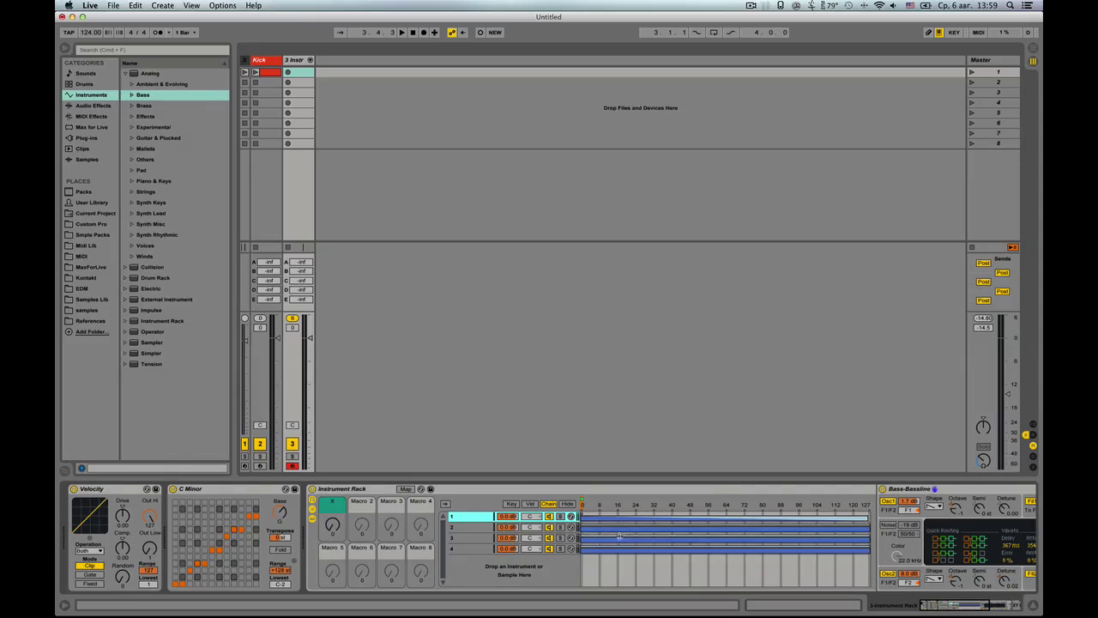
pyautogui.click(867, 537)
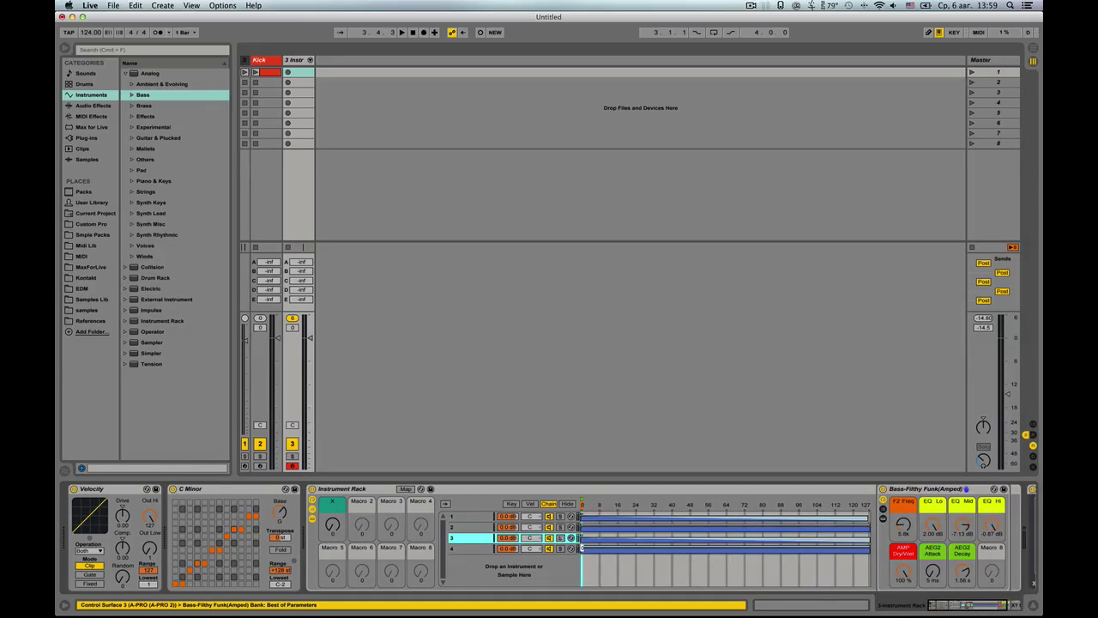
# Step: Map the XY Pad's X axis to the rack's X macro and test it by sweeping X to 1.00 and back to 0.00
pyautogui.hscroll(5, 925, 546)
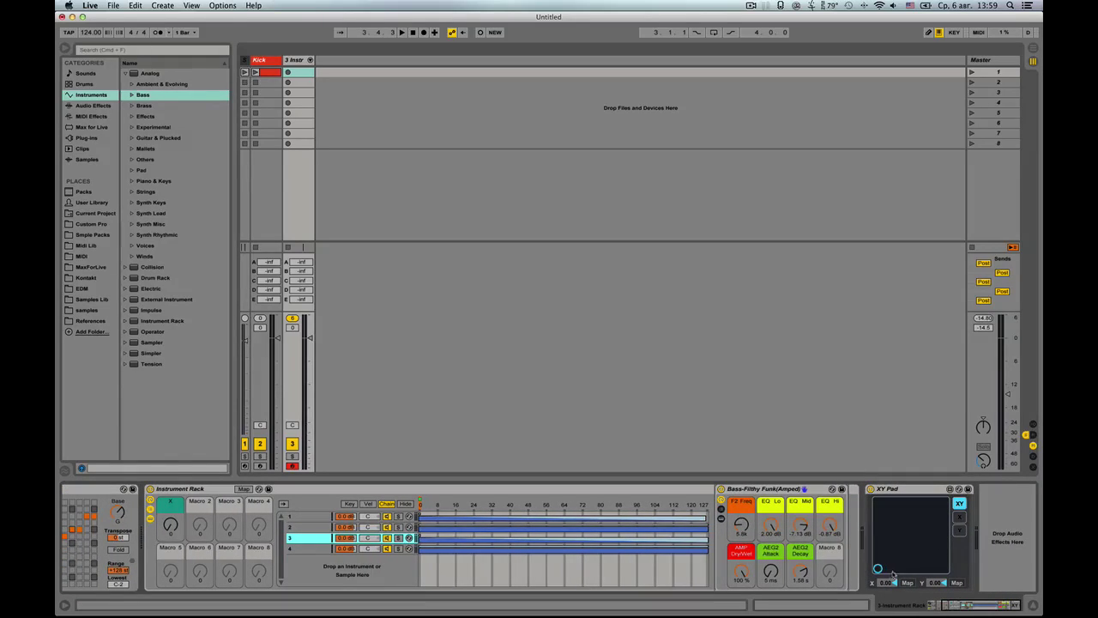
pyautogui.moveTo(172, 530); pyautogui.dragTo(170, 527)
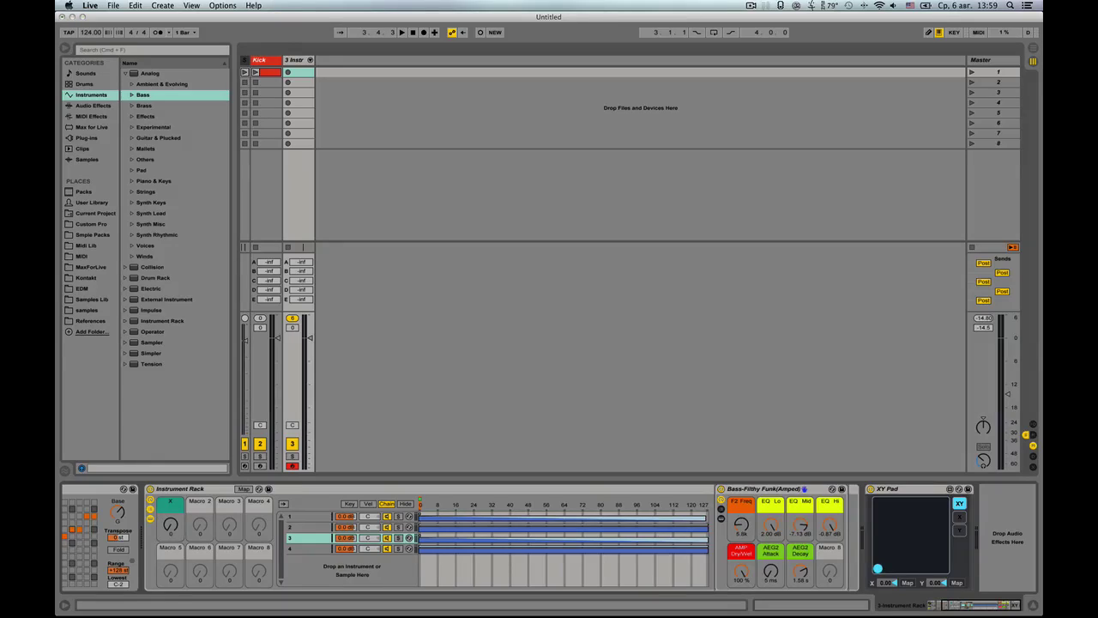
pyautogui.moveTo(878, 568)
pyautogui.mouseDown()
pyautogui.moveTo(944, 568)
pyautogui.moveTo(878, 566)
pyautogui.mouseUp()
pyautogui.click(907, 583)
pyautogui.click(171, 525)
pyautogui.moveTo(895, 583); pyautogui.dragTo(945, 568)
pyautogui.click(708, 541)
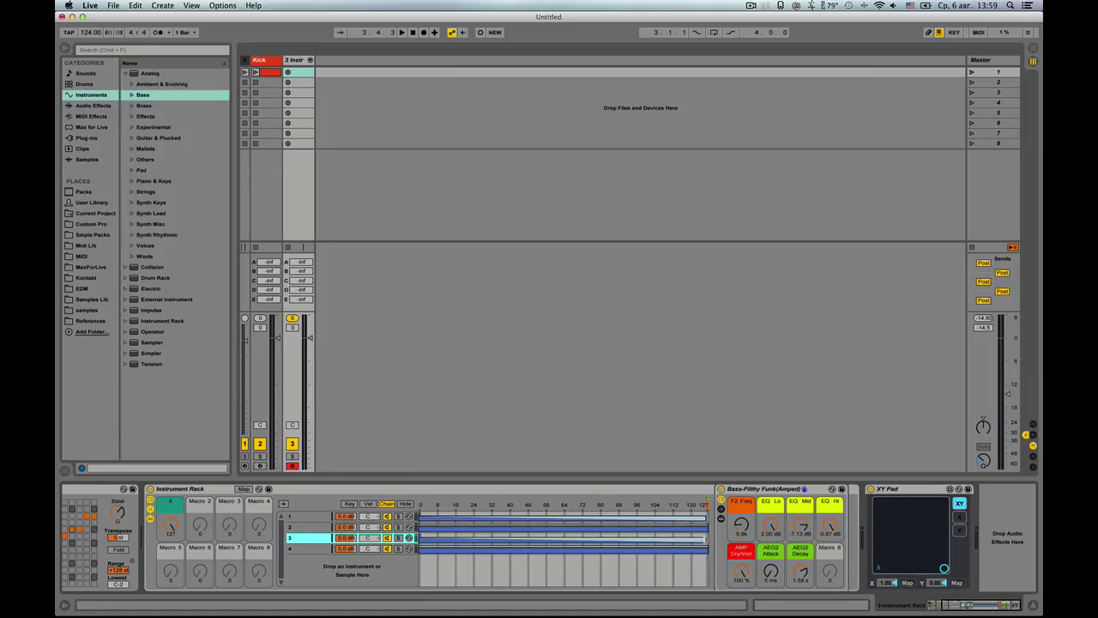
pyautogui.moveTo(944, 568); pyautogui.dragTo(877, 568)
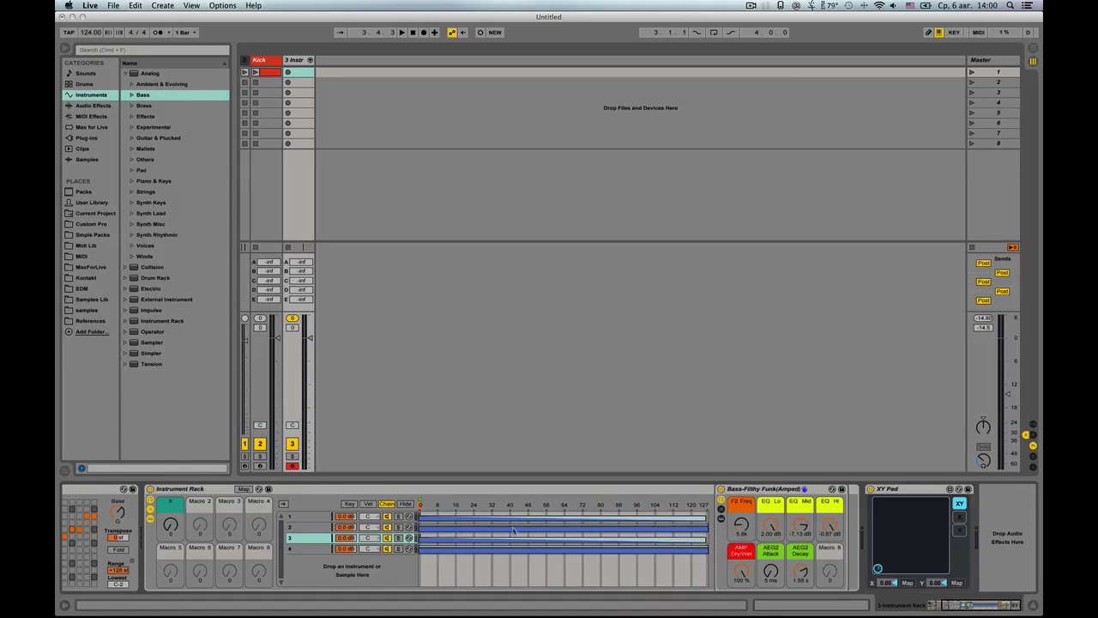
# Step: Fade in the zones of chains 2 and 4 gradually over the full range from 0 to 127
pyautogui.click(420, 527)
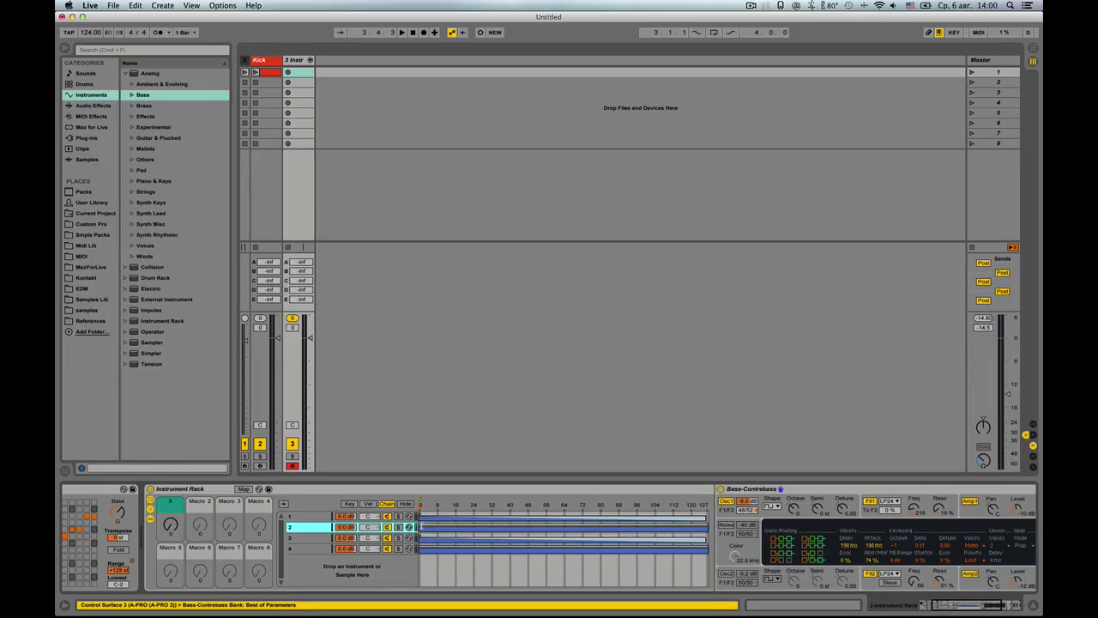
pyautogui.moveTo(421, 525); pyautogui.dragTo(753, 543)
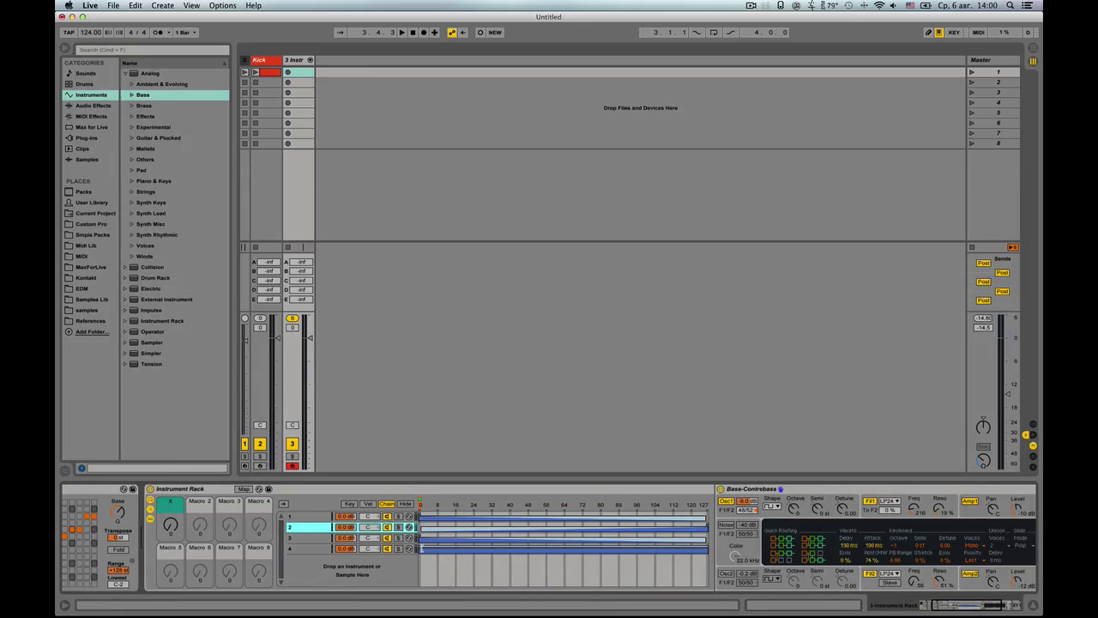
pyautogui.click(425, 547)
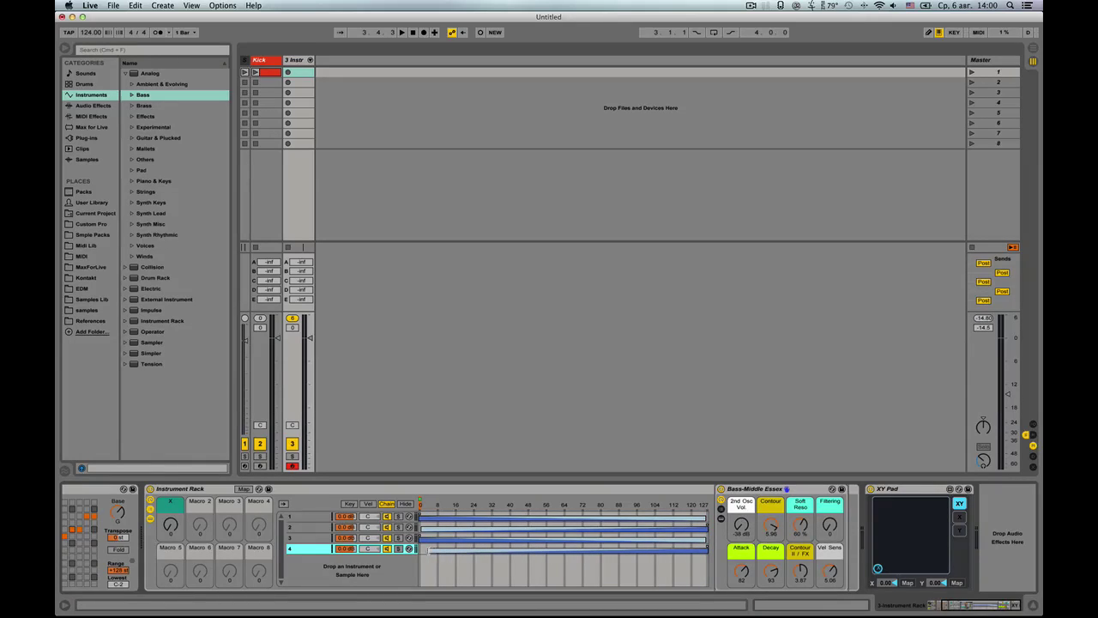
pyautogui.moveTo(429, 549); pyautogui.dragTo(420, 550)
# Step: Audition the morph by moving the XY Pad to X 1.00, back, up to Y 1.00, and back to 0.00 on both axes
pyautogui.moveTo(892, 573); pyautogui.dragTo(944, 568)
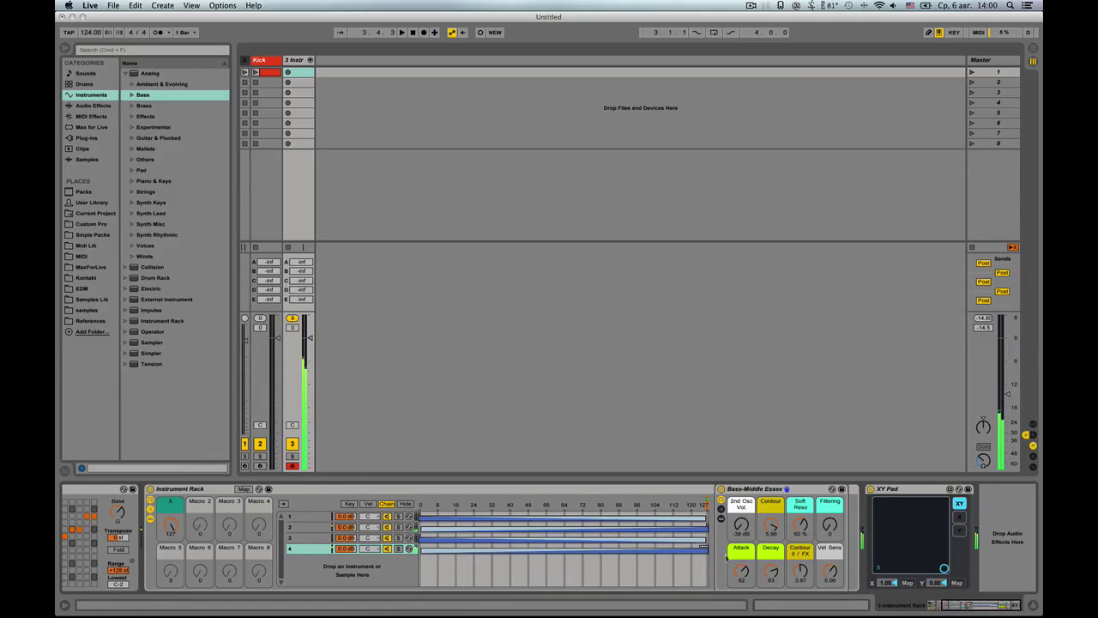
pyautogui.moveTo(943, 569); pyautogui.dragTo(877, 570)
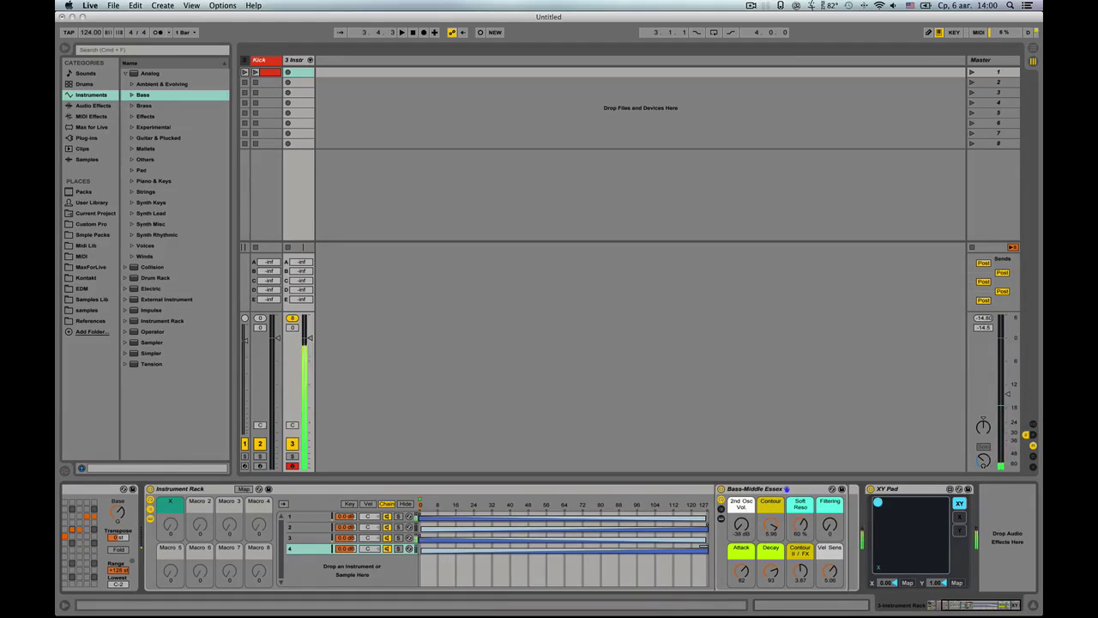
pyautogui.moveTo(879, 569)
pyautogui.mouseDown()
pyautogui.moveTo(878, 550)
pyautogui.moveTo(877, 568)
pyautogui.mouseUp()
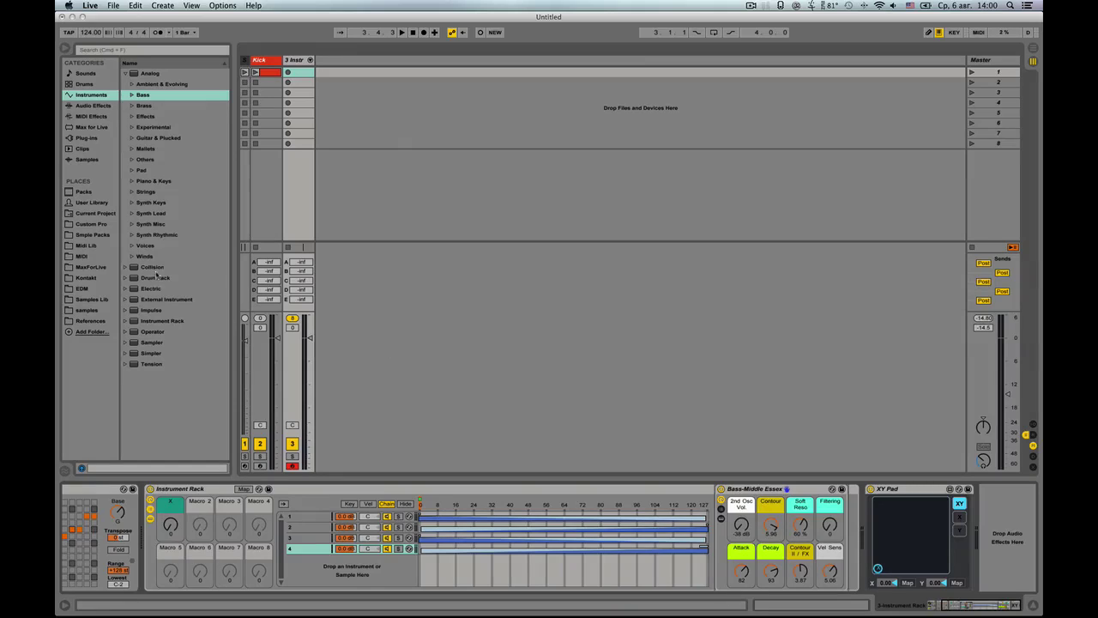
# Step: Add a Utility audio effect to each of the four Instrument Rack chains
pyautogui.click(86, 106)
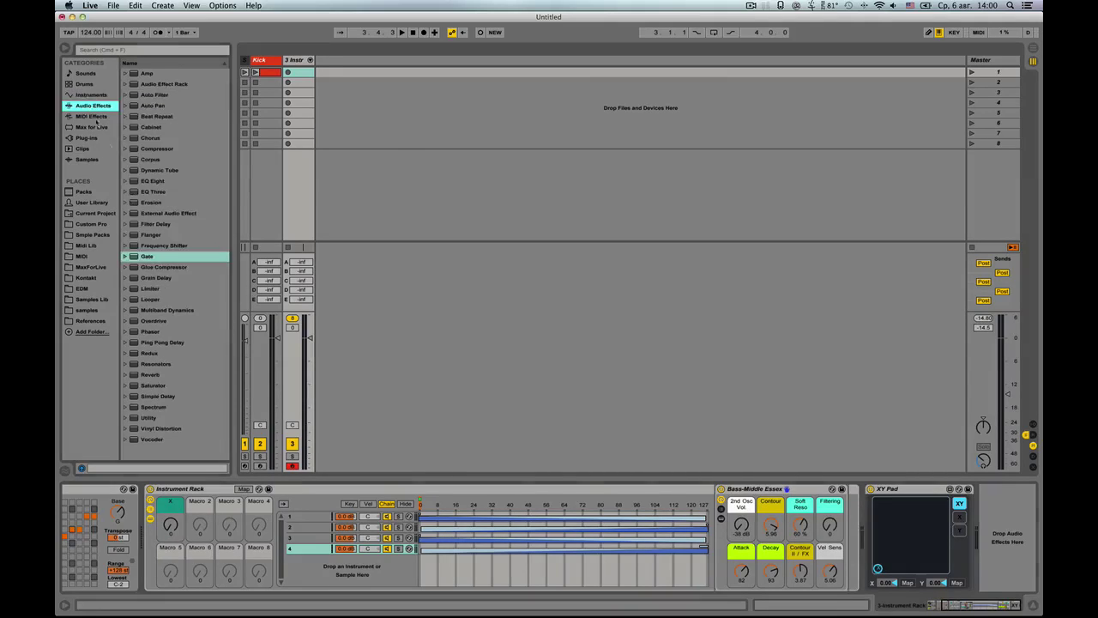
pyautogui.click(147, 418)
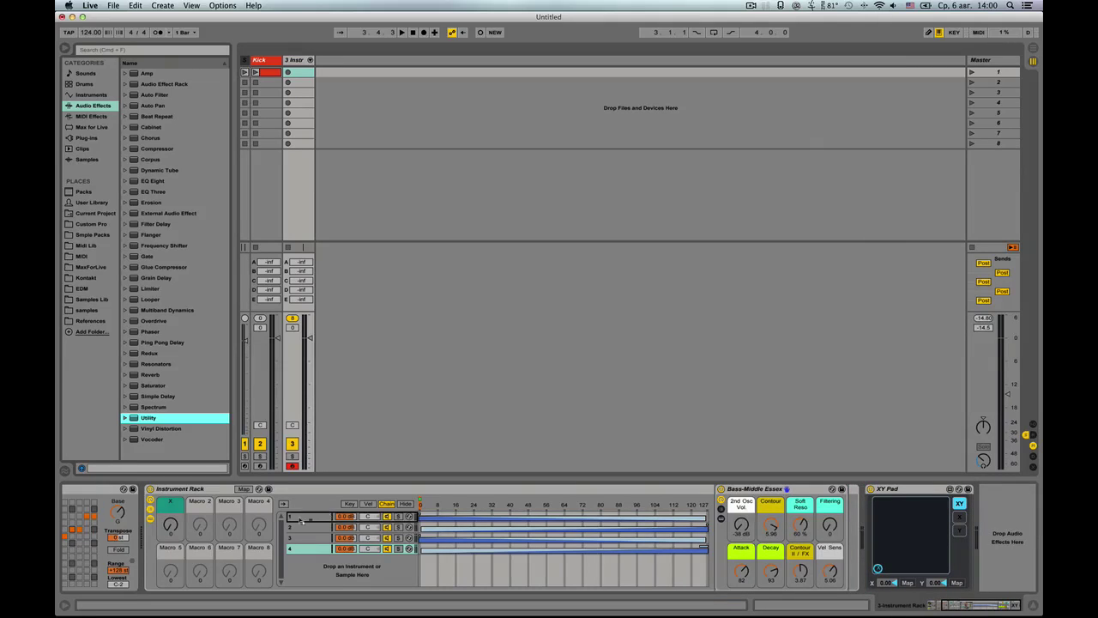
pyautogui.moveTo(300, 520); pyautogui.dragTo(300, 519)
pyautogui.moveTo(148, 418); pyautogui.dragTo(297, 527)
pyautogui.moveTo(145, 421); pyautogui.dragTo(296, 540)
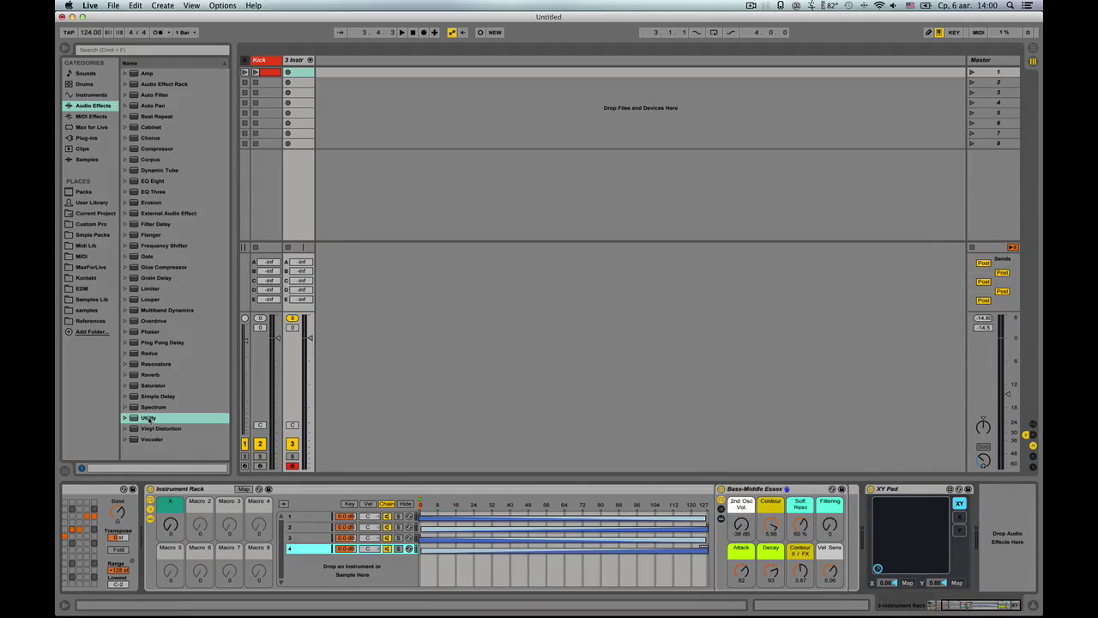
pyautogui.moveTo(148, 418); pyautogui.dragTo(350, 550)
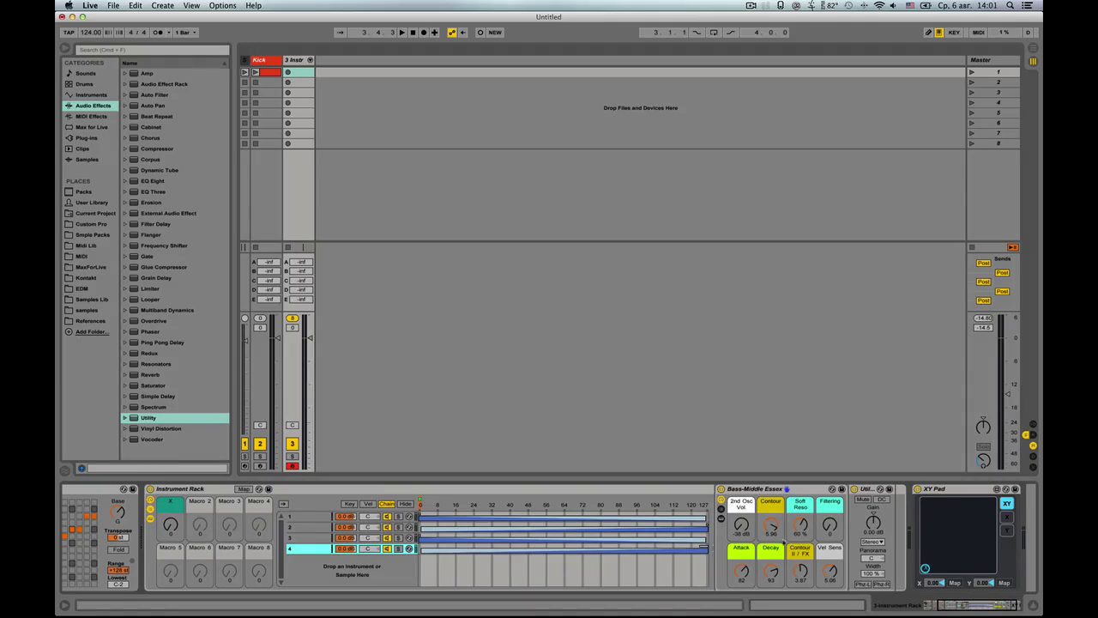
# Step: Map the Utility Gain of chain 4 to Macro 2 and the Utility Gain of chain 3 to the same macro
pyautogui.click(876, 525)
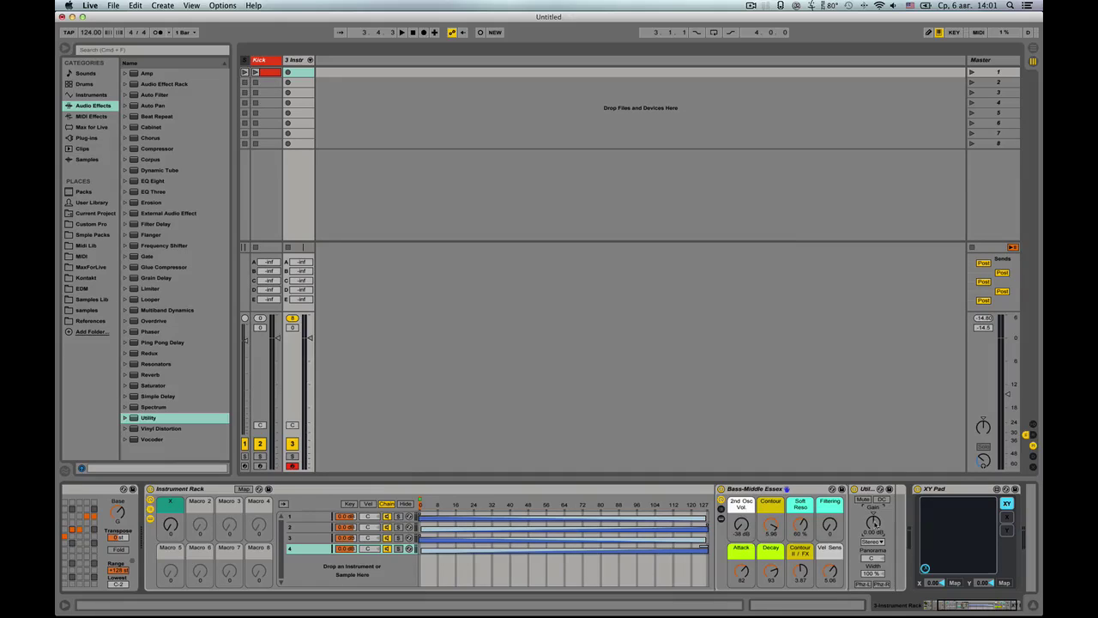
pyautogui.rightClick(875, 523)
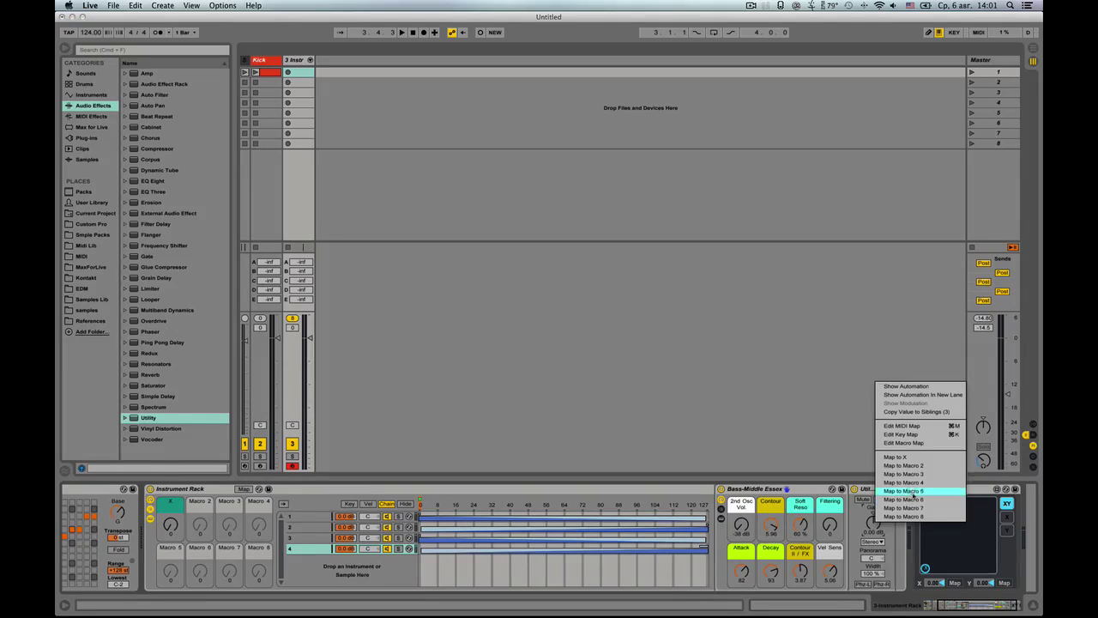
pyautogui.click(912, 468)
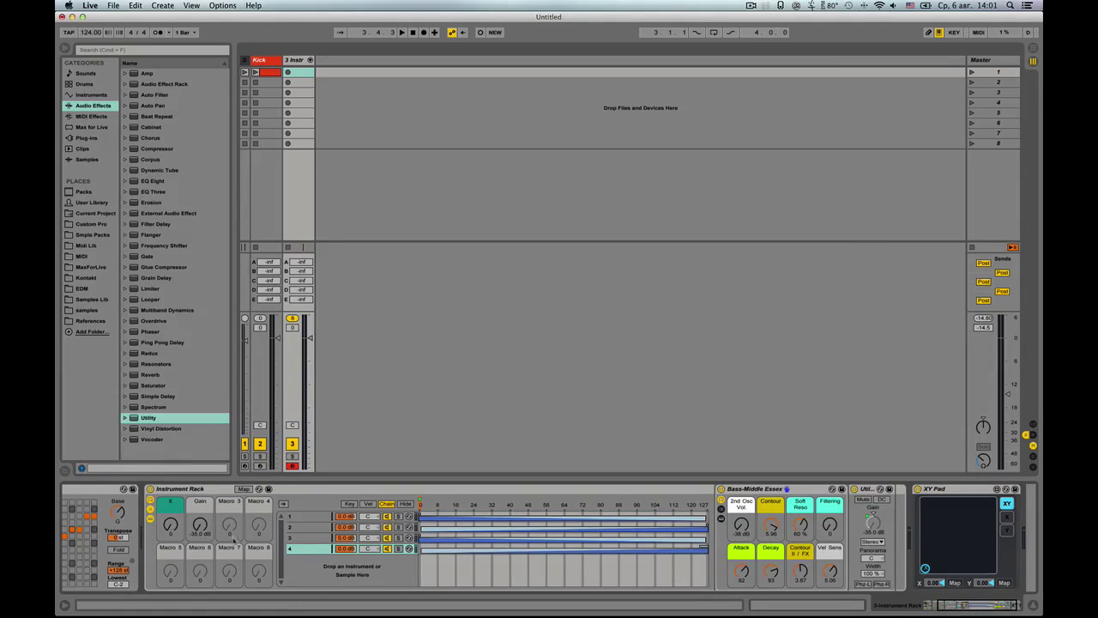
pyautogui.click(317, 538)
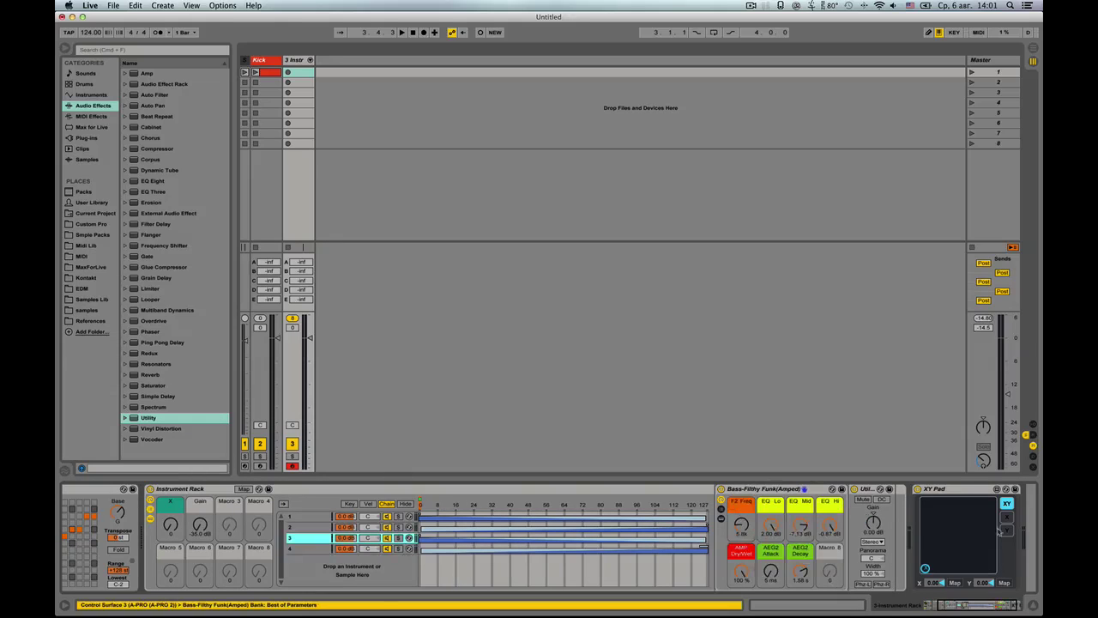
pyautogui.rightClick(875, 523)
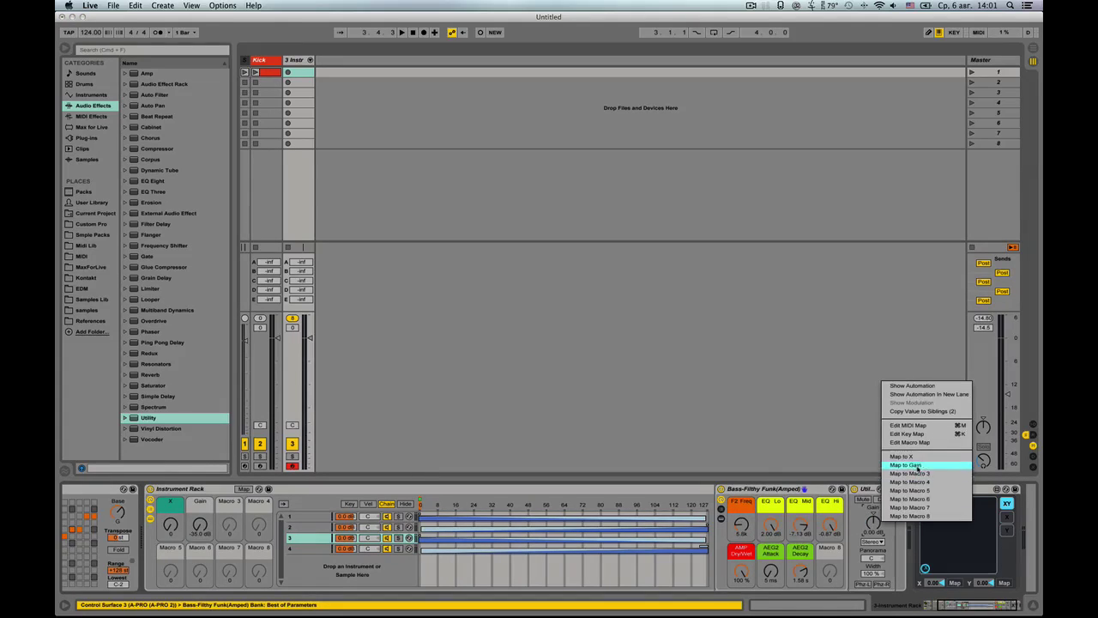
pyautogui.click(909, 468)
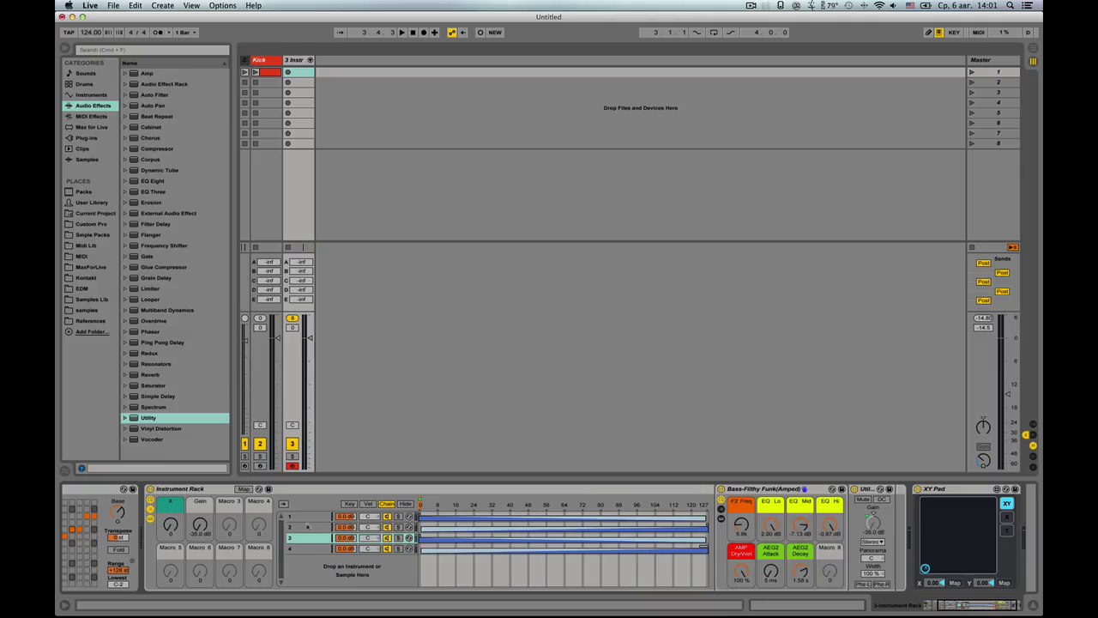
# Step: Collapse the Bass-Contrabass instrument in chain 2 and map that chain's Utility Gain to the rack's Gain macro
pyautogui.click(307, 527)
pyautogui.doubleClick(776, 488)
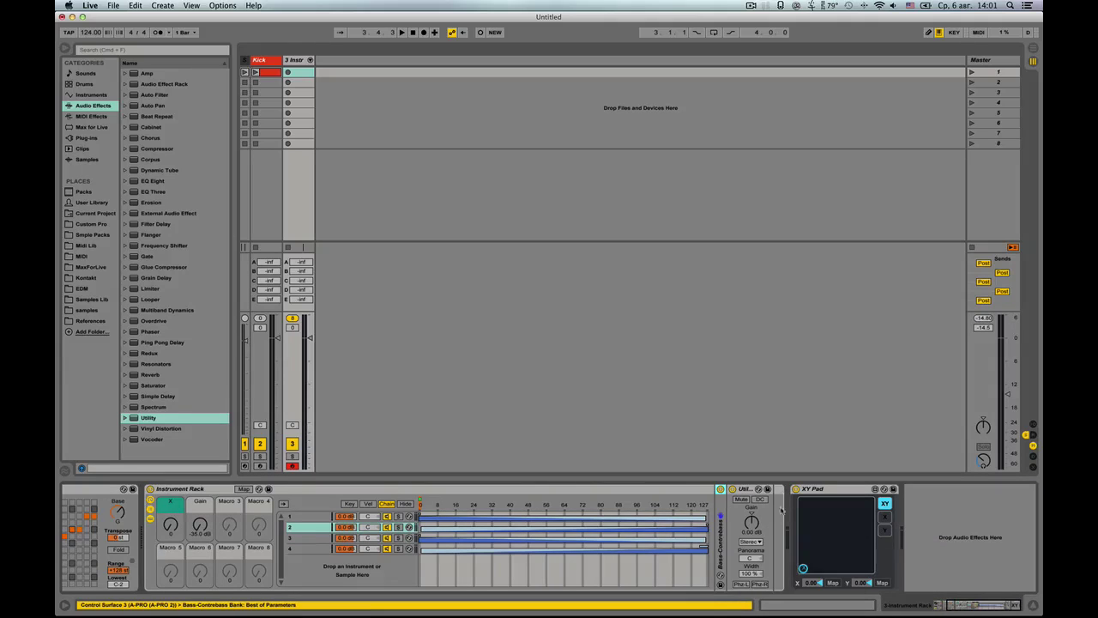
pyautogui.rightClick(751, 525)
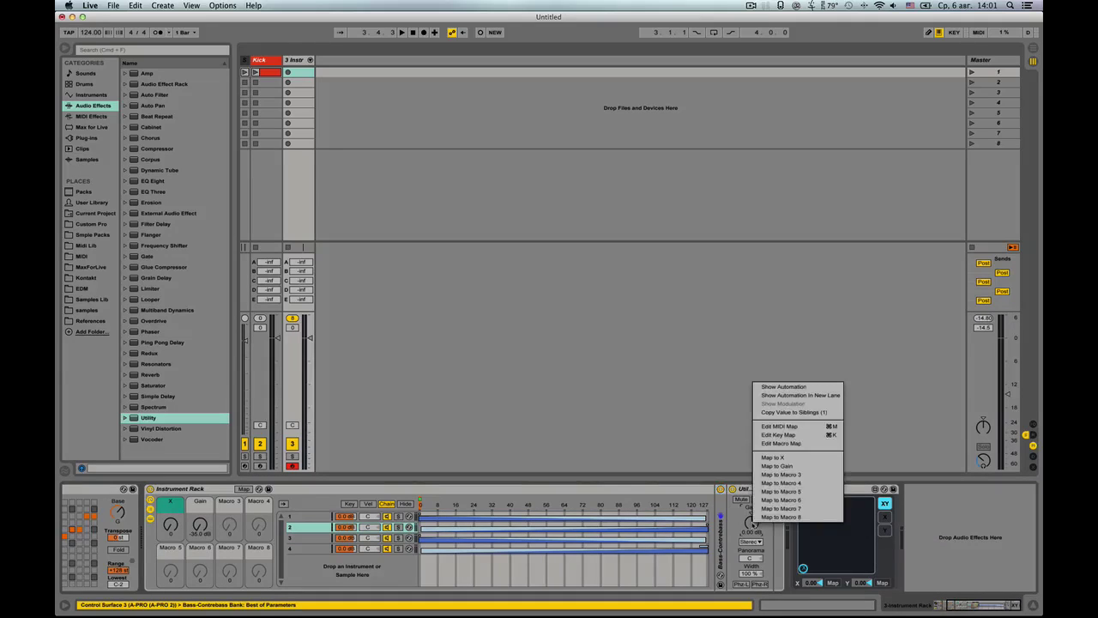
pyautogui.click(783, 463)
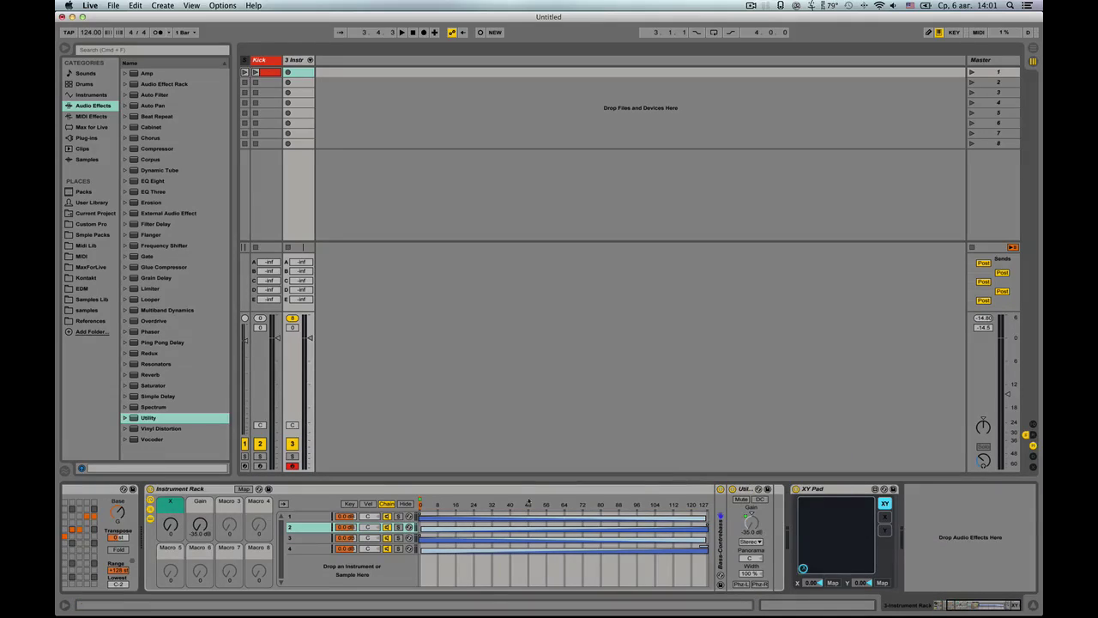
# Step: Collapse the Bass-Bassline instrument in chain 1 and map that chain's Utility Gain to the rack's Gain macro
pyautogui.click(324, 517)
pyautogui.doubleClick(753, 489)
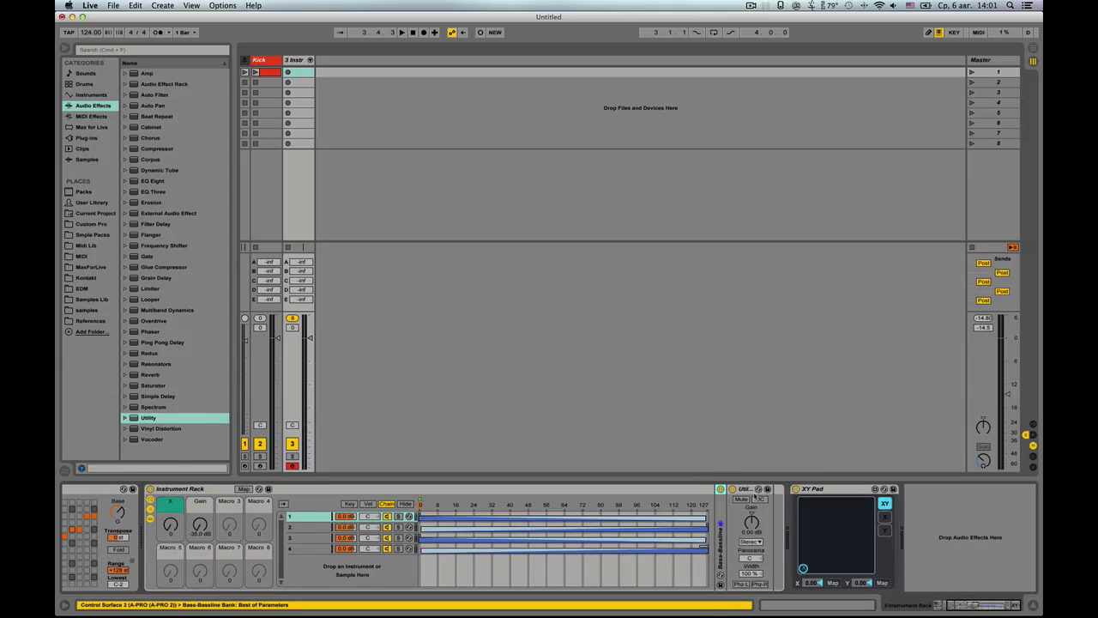
pyautogui.rightClick(752, 522)
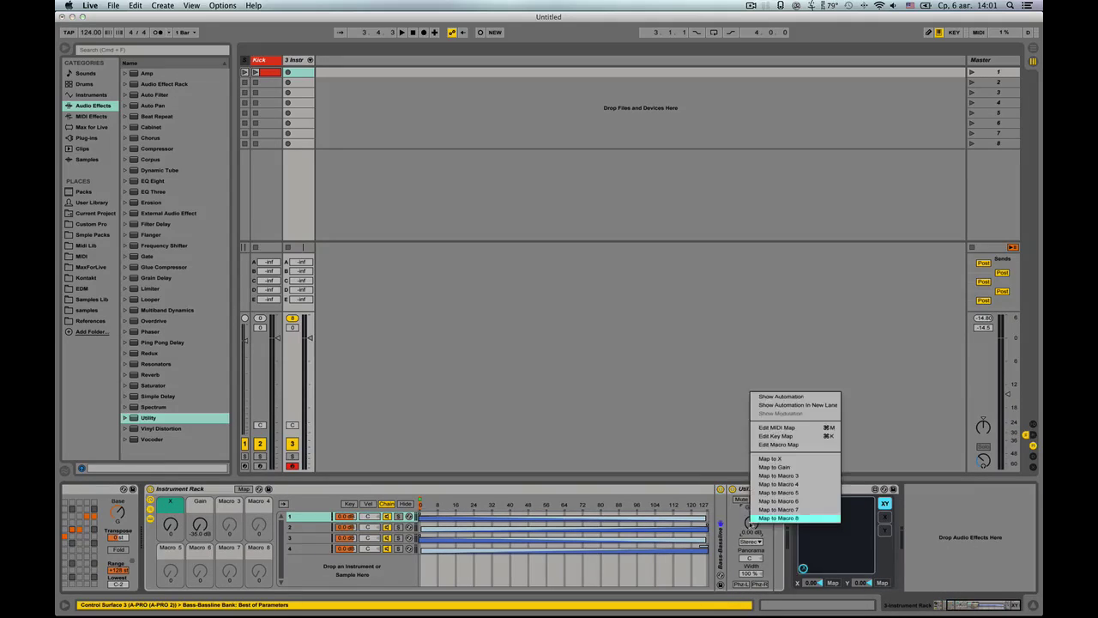
pyautogui.click(772, 469)
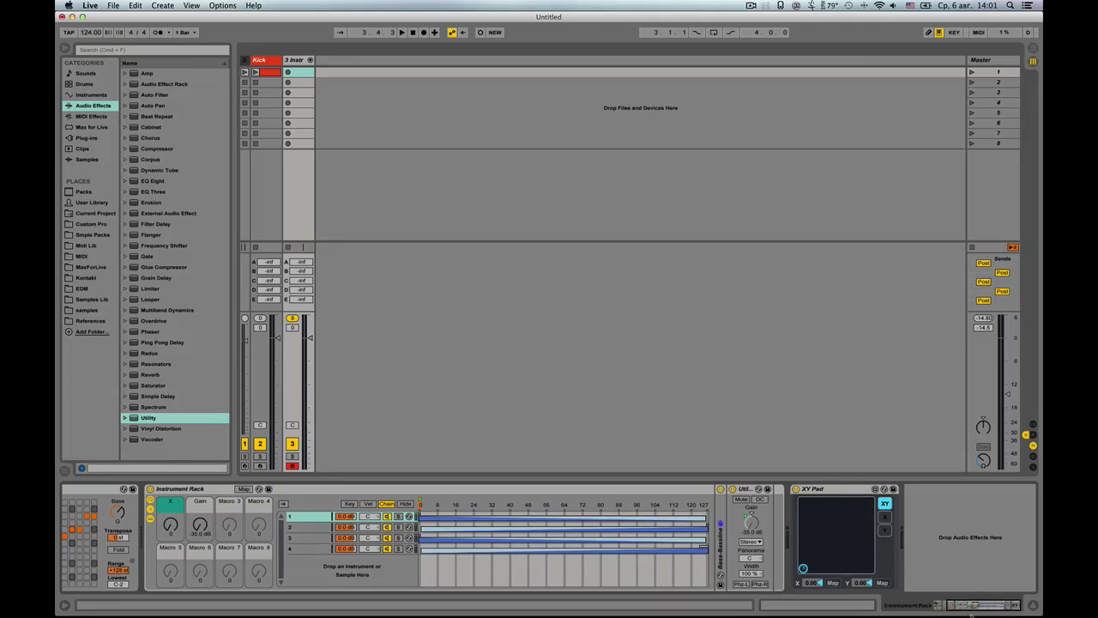
# Step: Map the XY Pad's Y axis to the Gain macro and test it, leaving the pad at X 0.00, Y 1.00
pyautogui.click(882, 583)
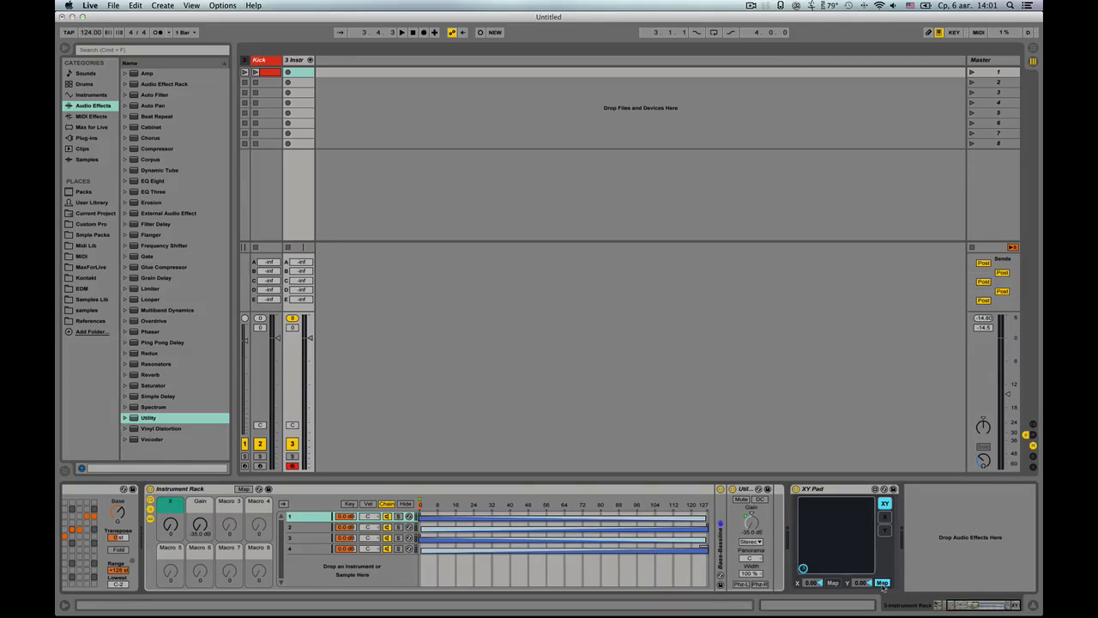
pyautogui.click(193, 527)
pyautogui.moveTo(803, 568); pyautogui.dragTo(869, 503)
pyautogui.moveTo(832, 502); pyautogui.dragTo(803, 502)
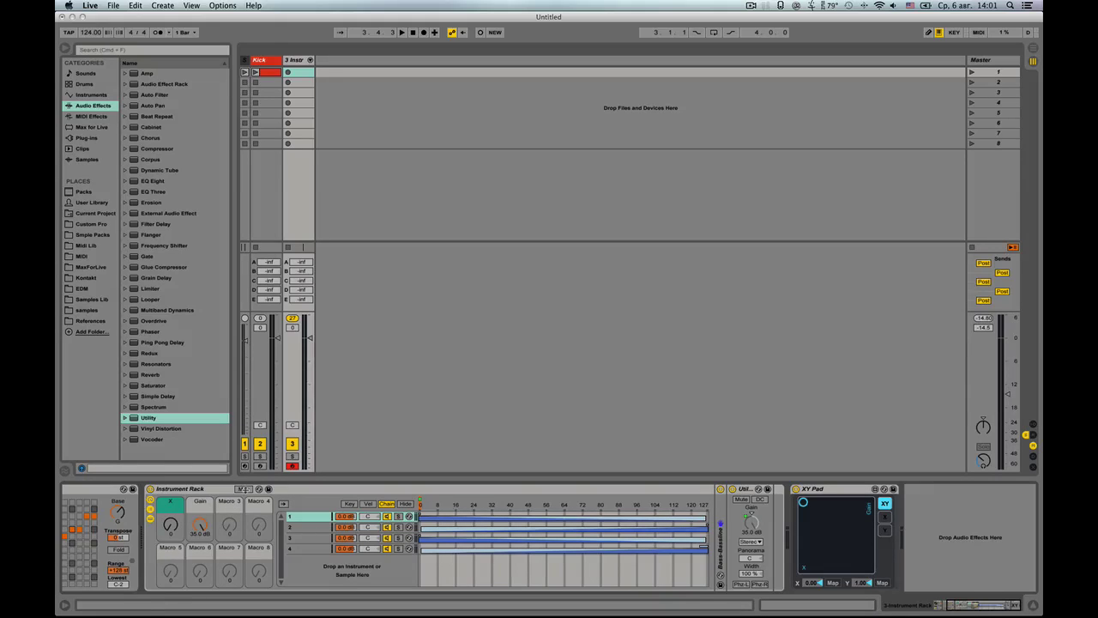
# Step: Set the maximum of all four Utility Gain macro mappings to 0 dB in the rack's macro mapping list
pyautogui.click(244, 488)
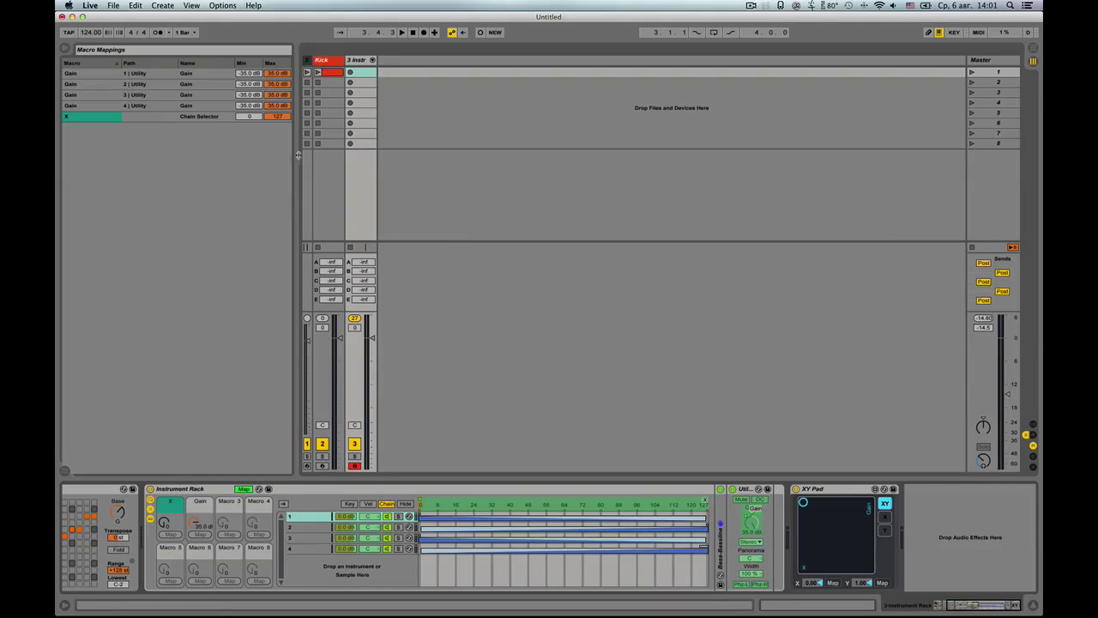
pyautogui.click(275, 75)
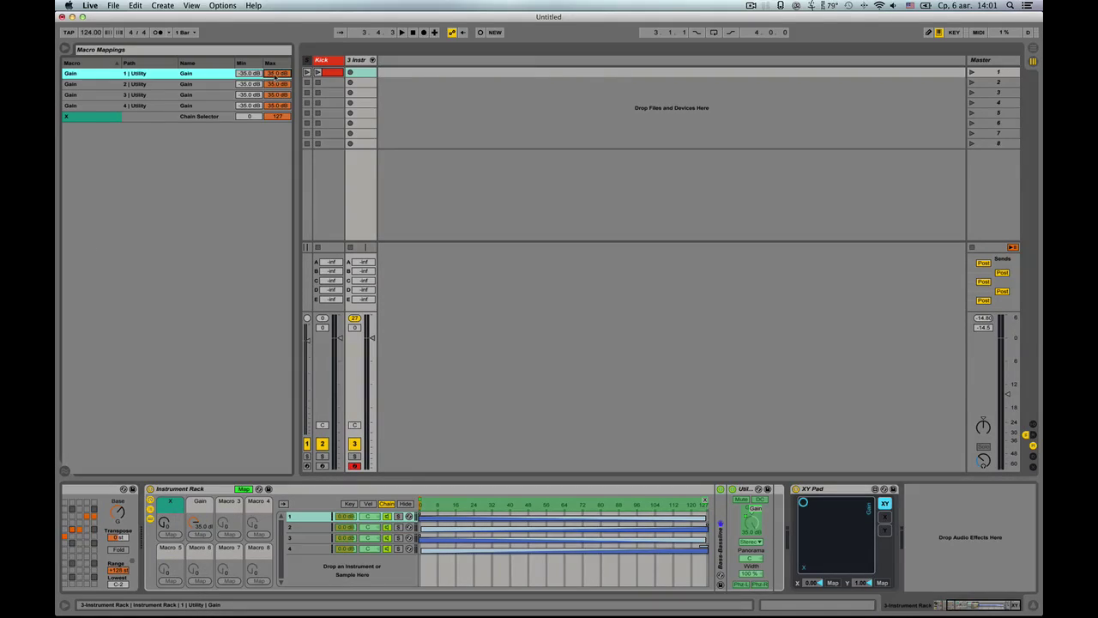
pyautogui.write('6')
pyautogui.click(277, 84)
pyautogui.write('0')
pyautogui.click(278, 95)
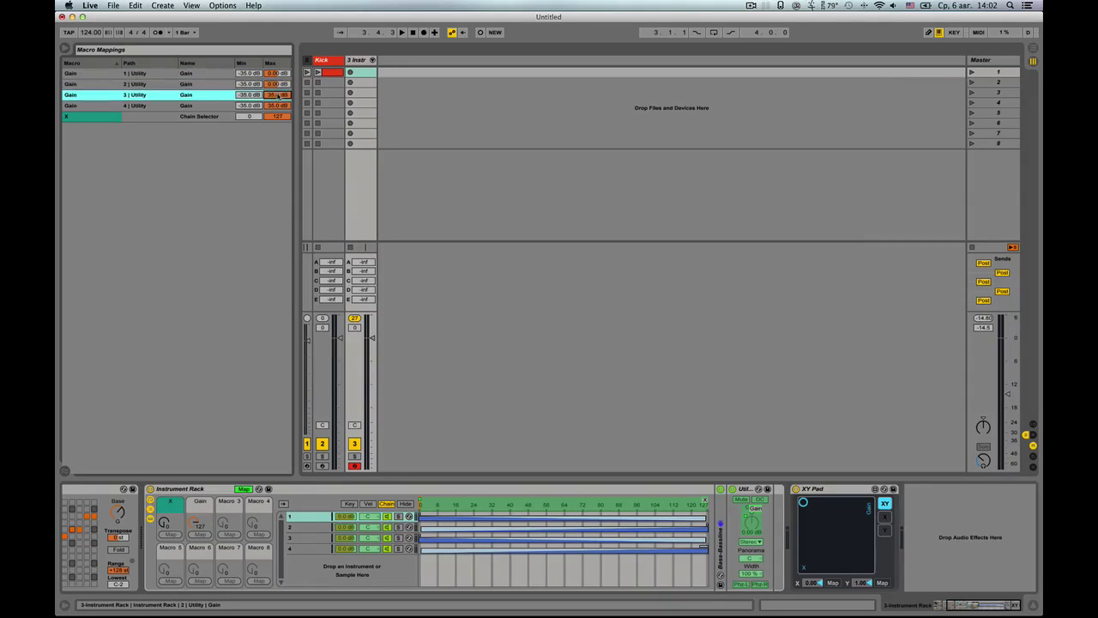
pyautogui.write('0')
pyautogui.click(278, 104)
pyautogui.write('0')
pyautogui.press('Return')
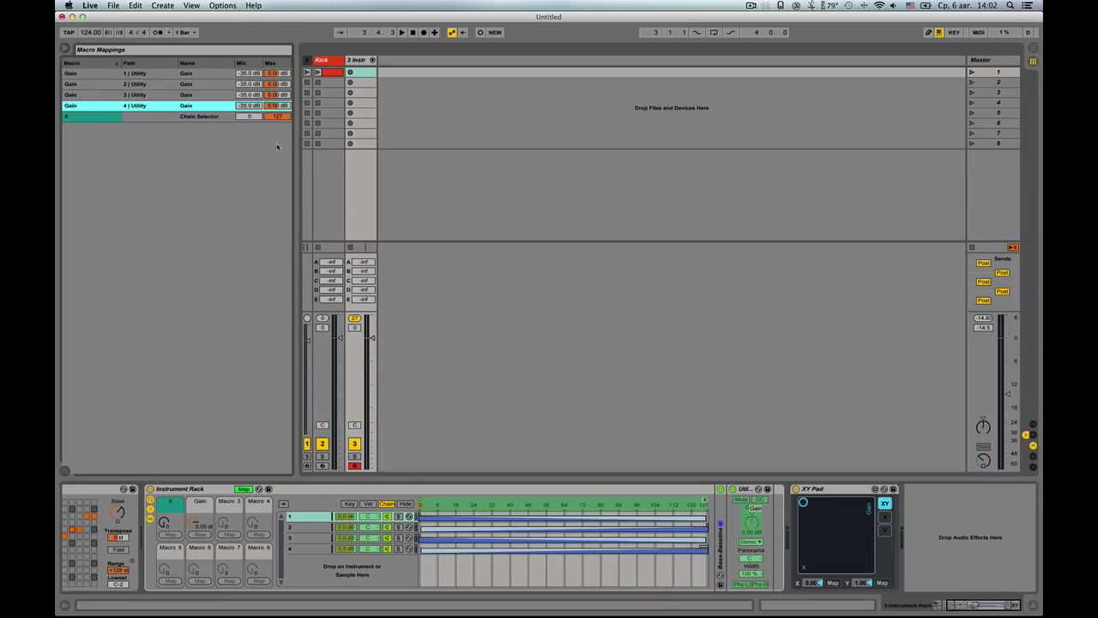
pyautogui.moveTo(803, 504)
pyautogui.mouseDown()
pyautogui.moveTo(803, 568)
pyautogui.moveTo(803, 502)
pyautogui.moveTo(824, 502)
pyautogui.moveTo(803, 502)
pyautogui.mouseUp()
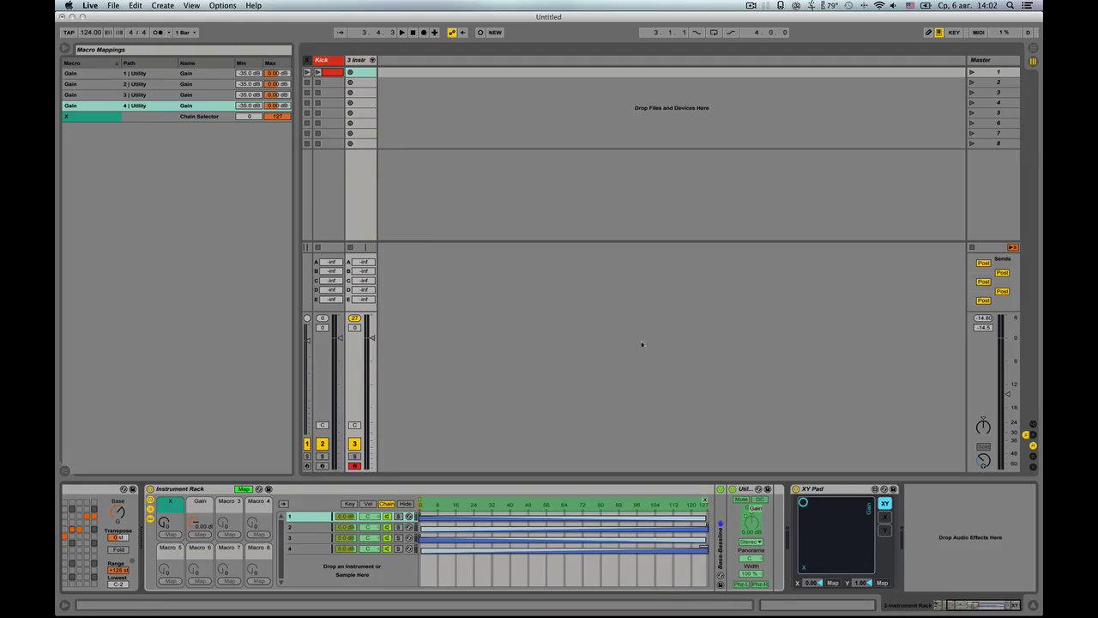
# Step: Invert the Gain mapping ranges of chains 3 and 4 to a minimum of 0 dB and a maximum of -35 dB
pyautogui.click(154, 96)
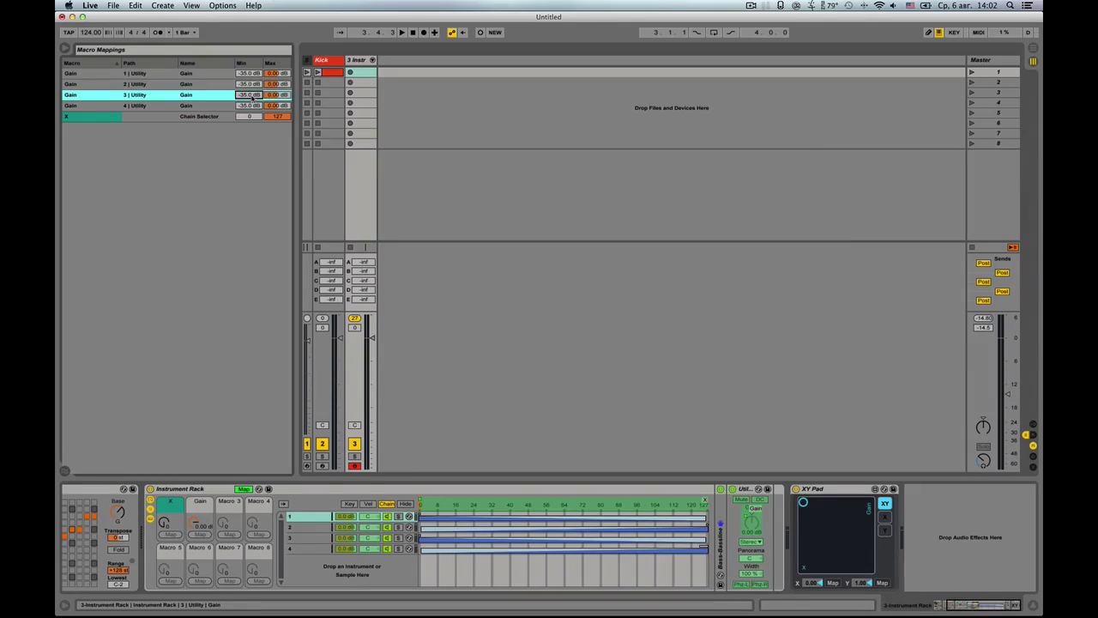
pyautogui.write('0')
pyautogui.click(271, 96)
pyautogui.press('Return')
pyautogui.click(251, 106)
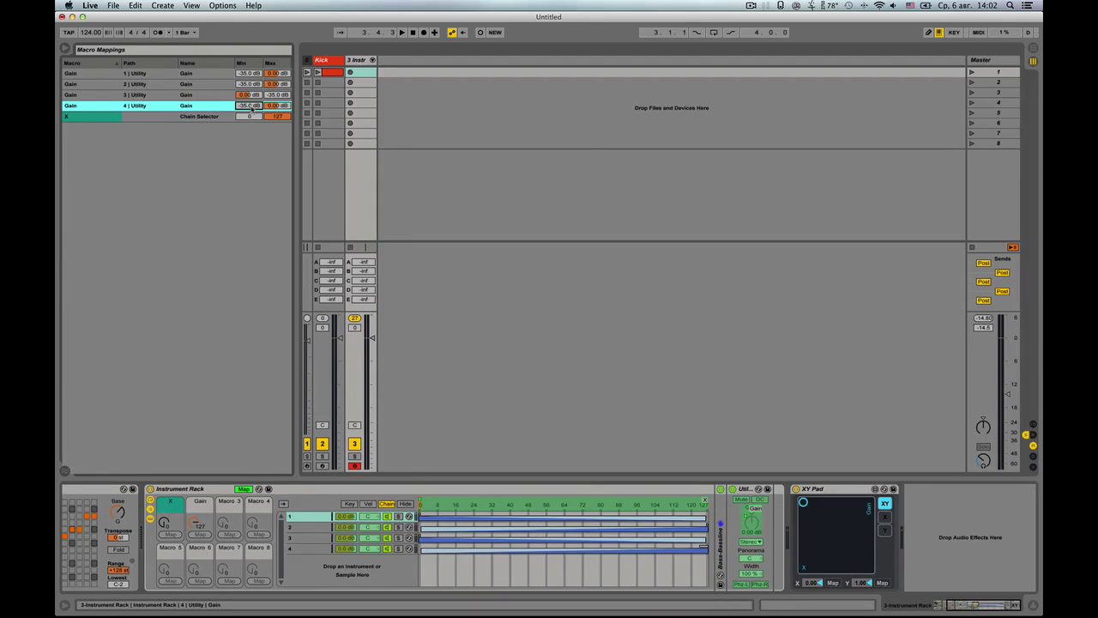
pyautogui.write('0')
pyautogui.press('Return')
pyautogui.click(273, 106)
pyautogui.write('-35')
pyautogui.press('Return')
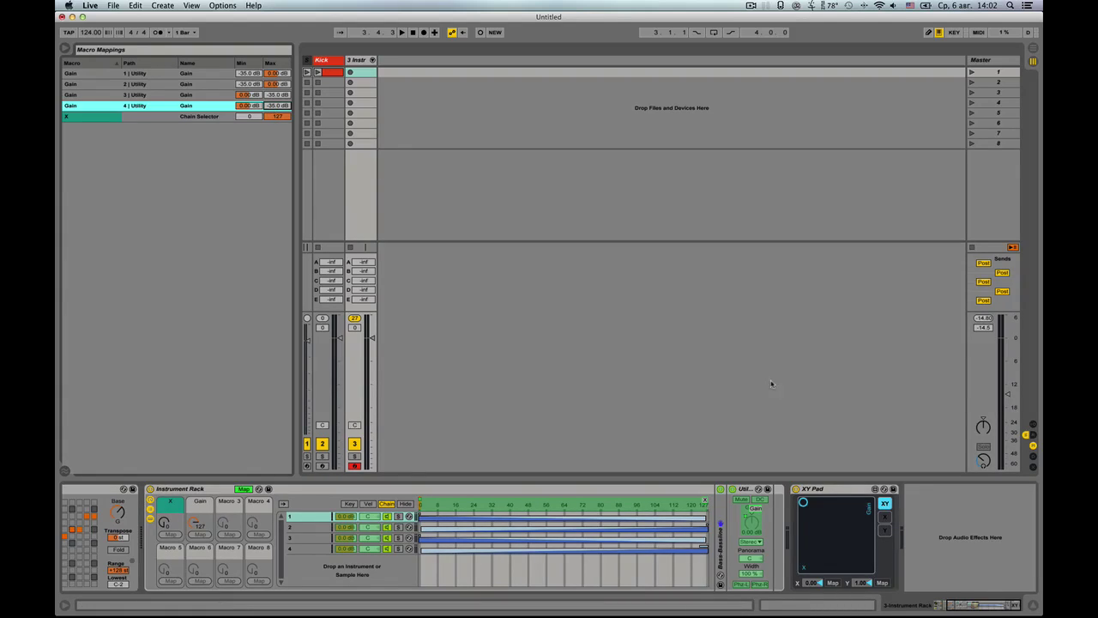
# Step: Audition the four-way morph with the XY Pad and return it to 0.00 on both axes
pyautogui.moveTo(823, 522); pyautogui.dragTo(803, 568)
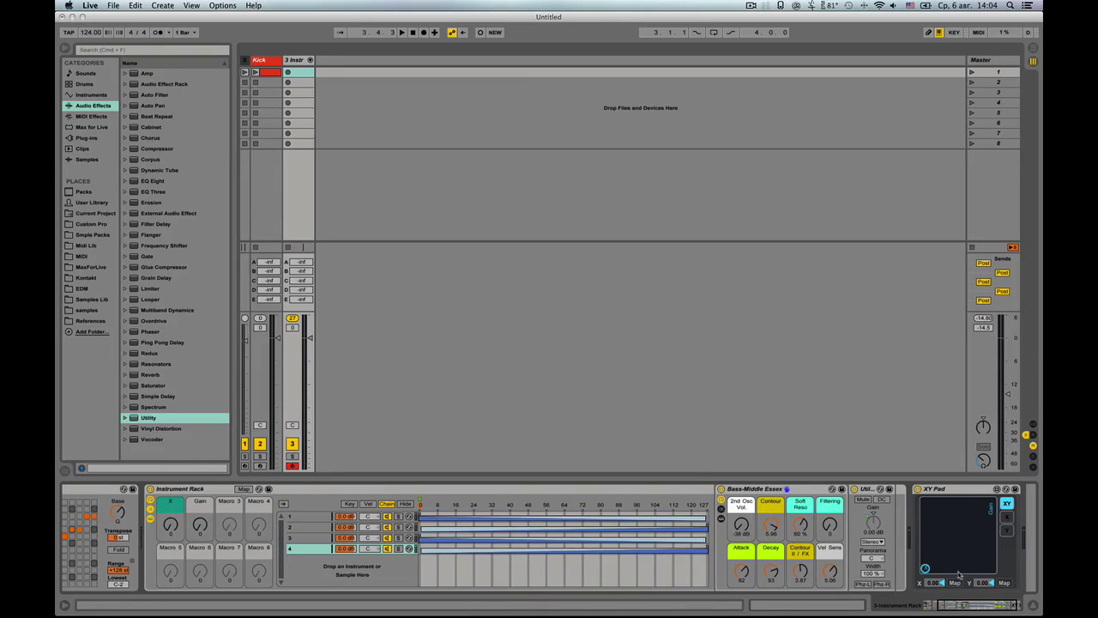
pyautogui.click(928, 570)
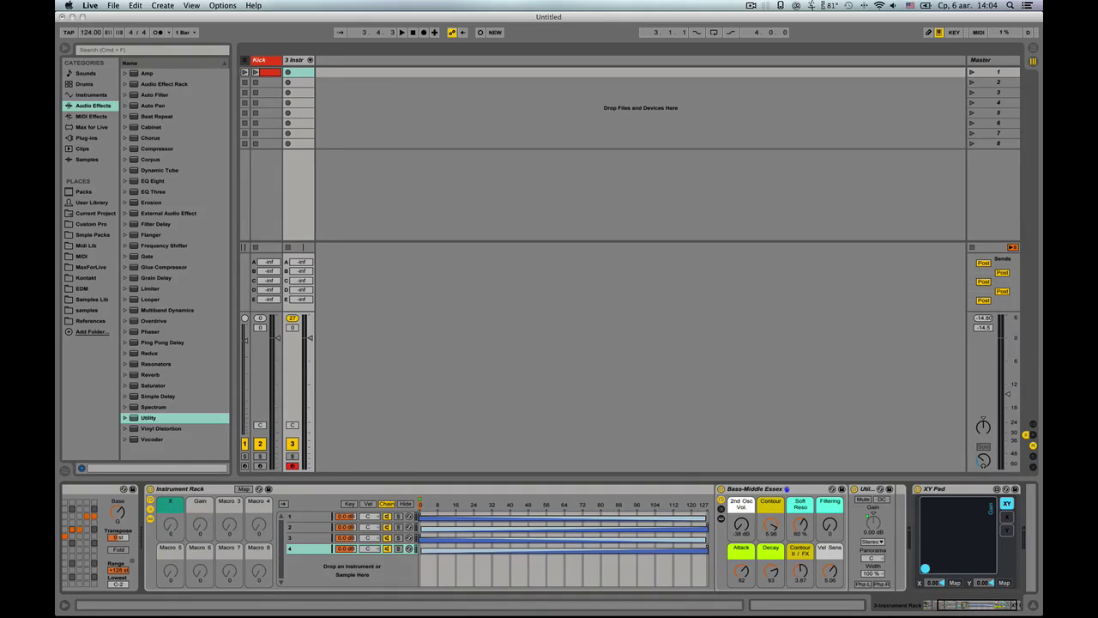
pyautogui.click(926, 570)
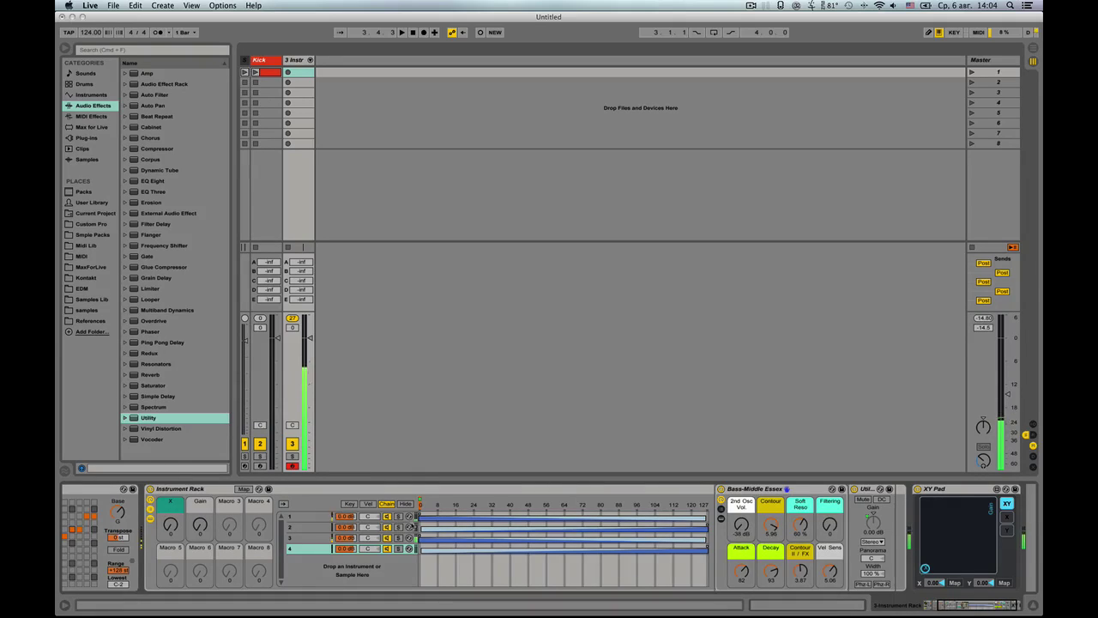
# Step: Solo chain 1 briefly to hear its residual level, release the solo, and try to turn down its Utility Gain
pyautogui.click(408, 517)
pyautogui.click(399, 517)
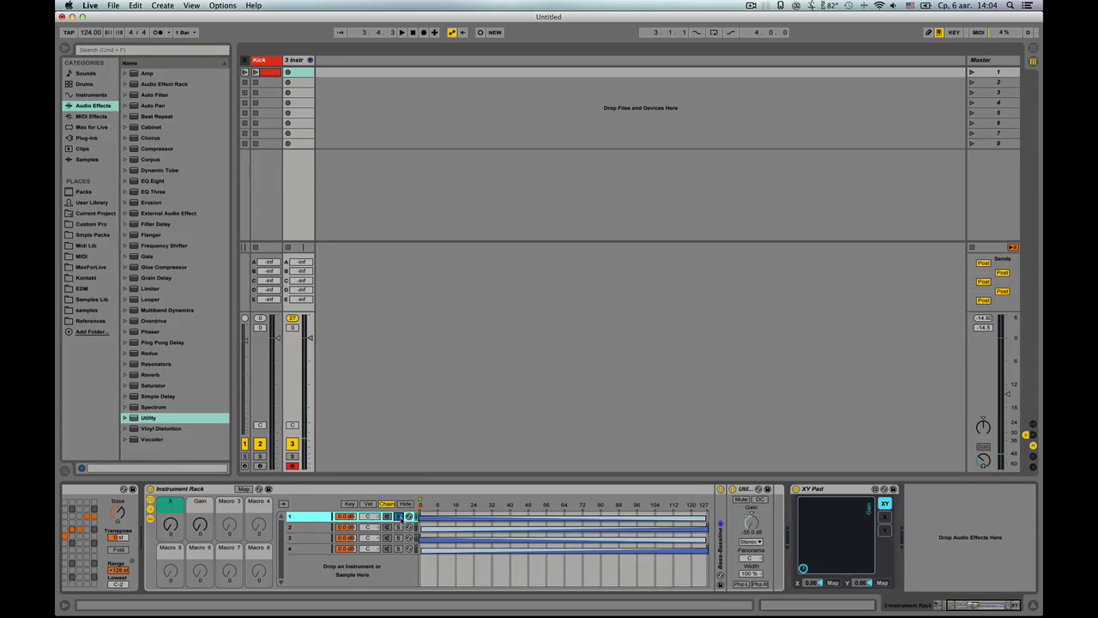
pyautogui.click(400, 517)
pyautogui.click(752, 525)
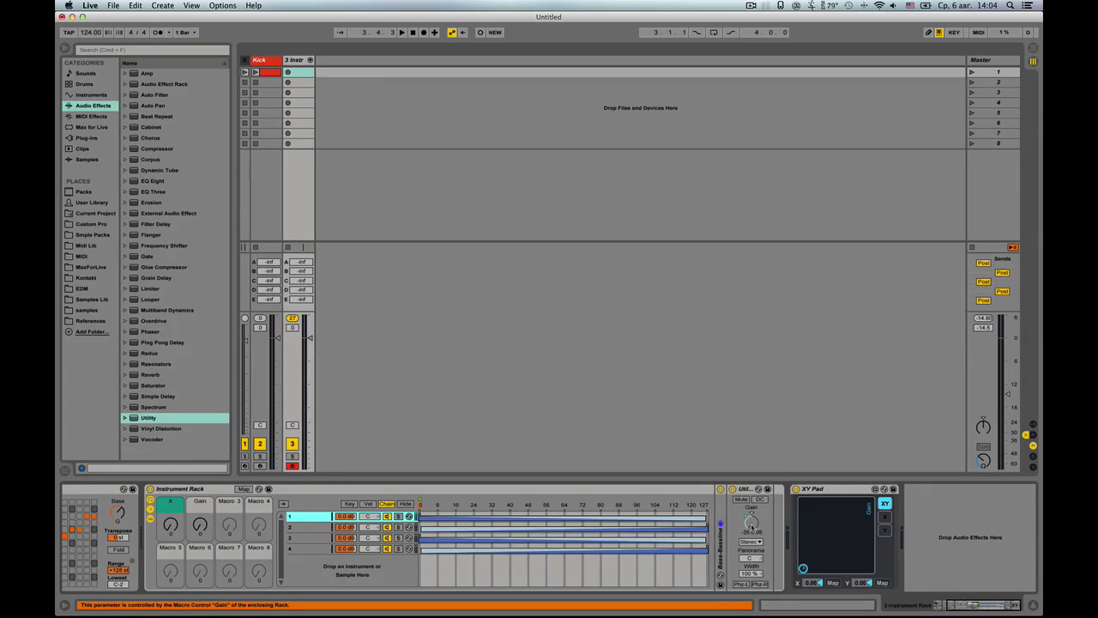
pyautogui.moveTo(751, 525); pyautogui.dragTo(751, 530)
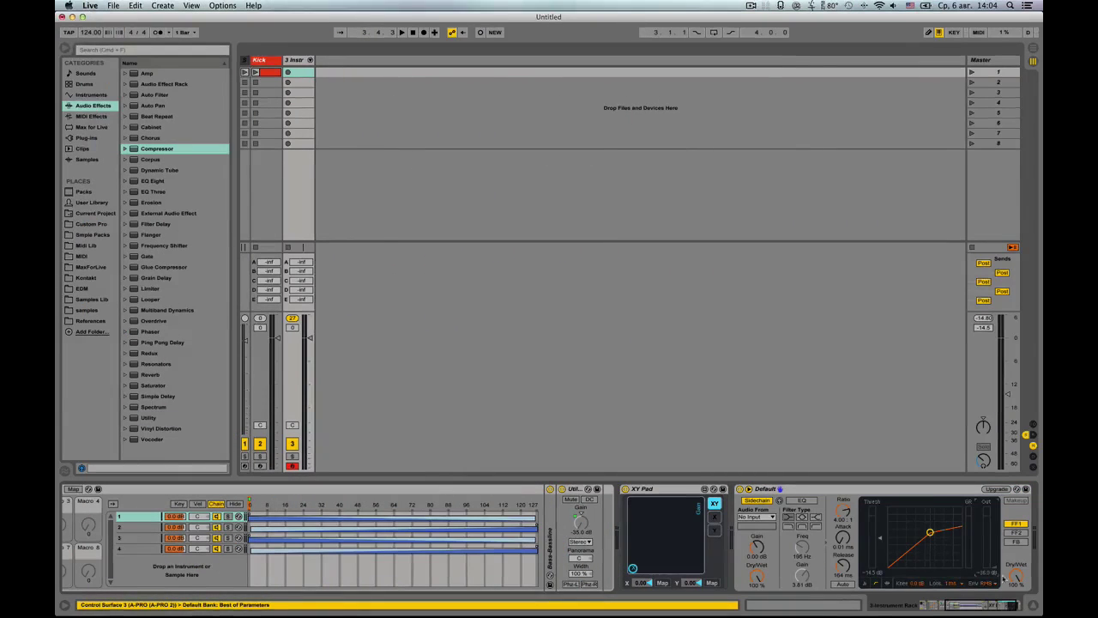
# Step: Delete the Compressor after the XY Pad and add a Gate after the Utility in chain 1
pyautogui.click(846, 489)
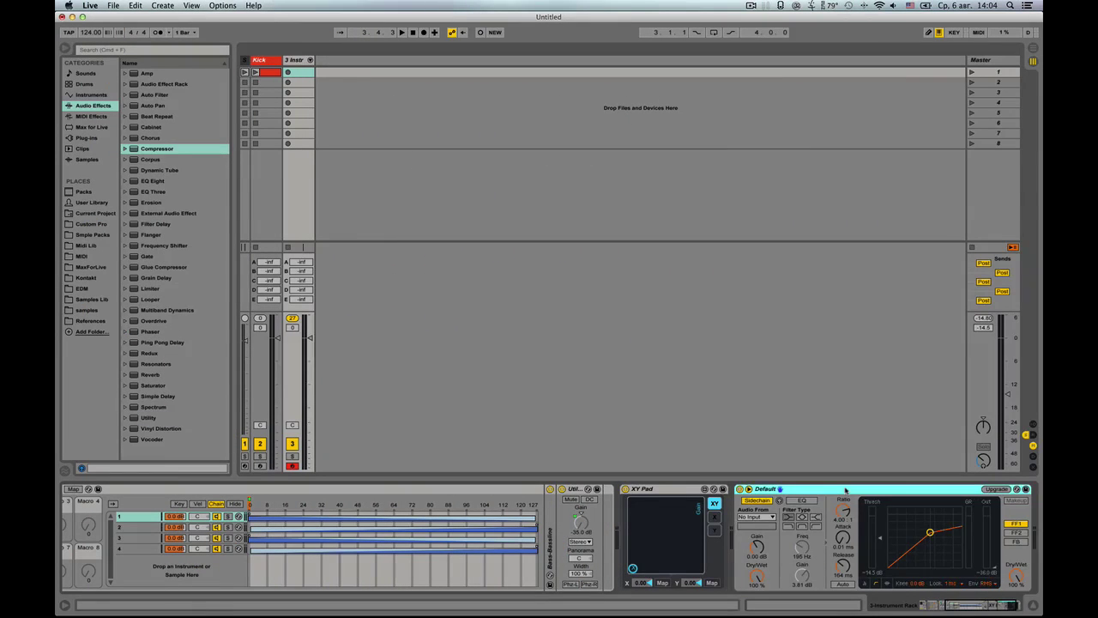
pyautogui.press('Delete')
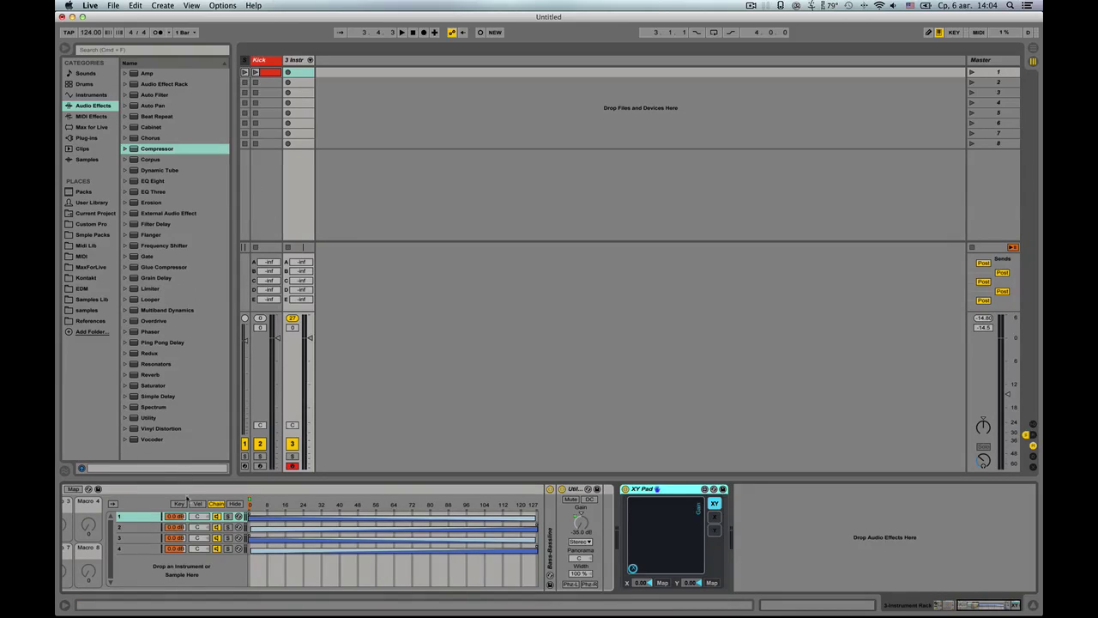
pyautogui.hscroll(-5, 186, 498)
pyautogui.click(151, 268)
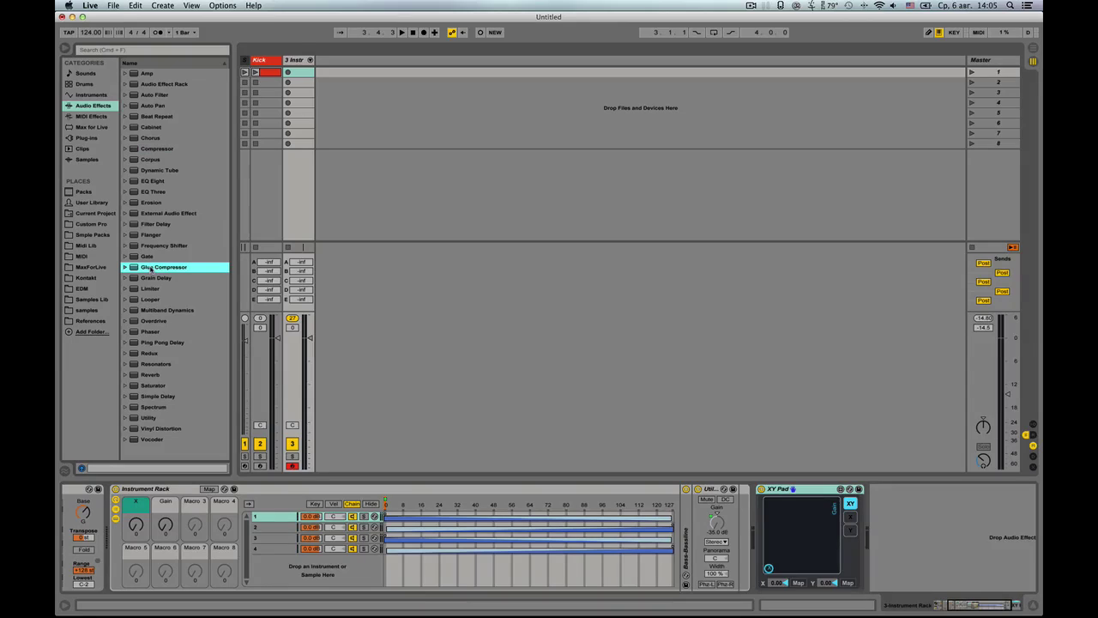
pyautogui.click(152, 225)
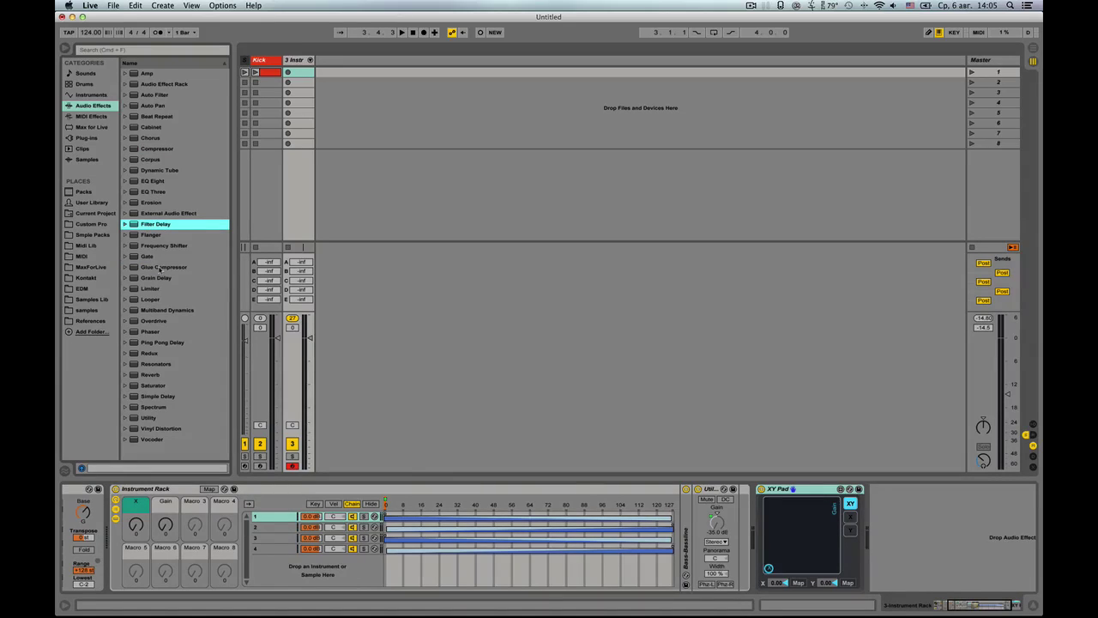
pyautogui.click(147, 257)
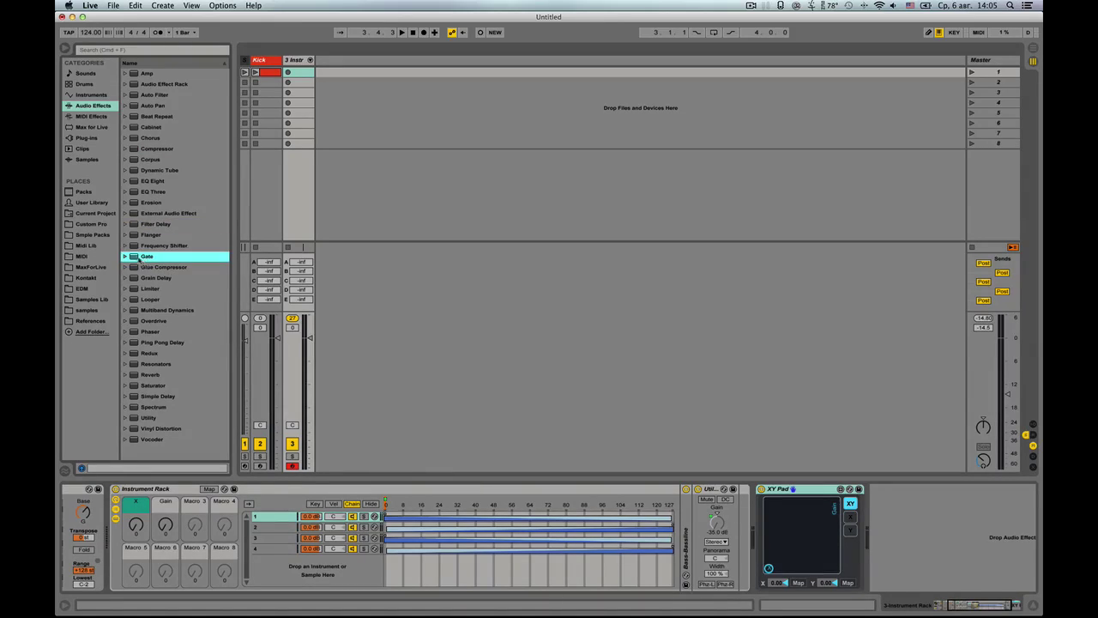
pyautogui.moveTo(130, 257); pyautogui.dragTo(273, 520)
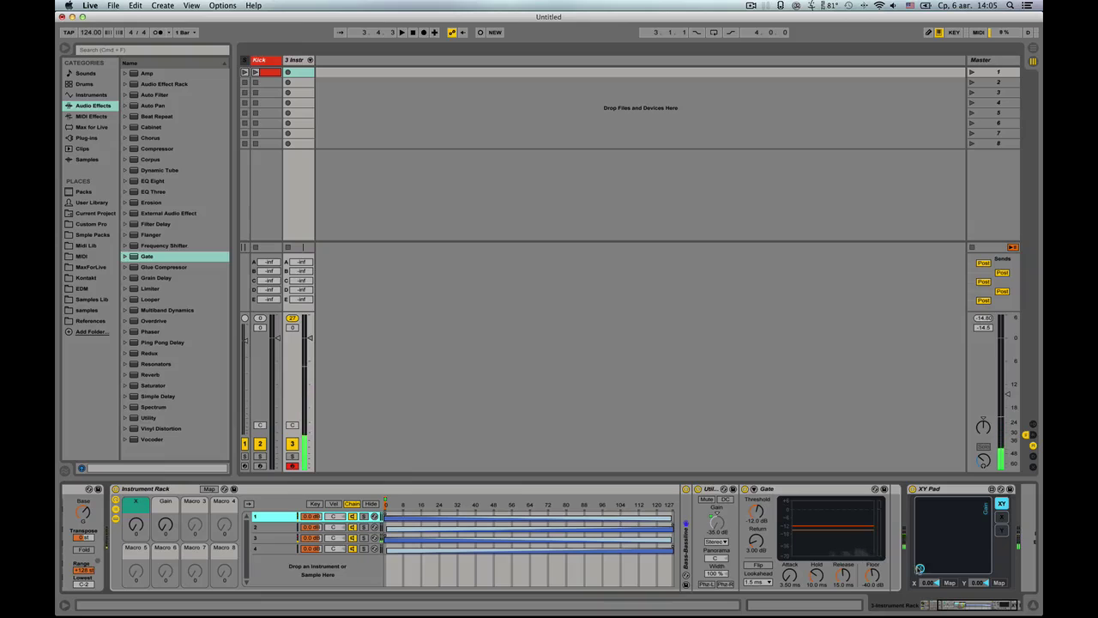
# Step: Solo chain 1, lower its Gate threshold to -43.2 dB with the XY Pad at Y 1.00, and return the pad to Y 0.00
pyautogui.click(363, 518)
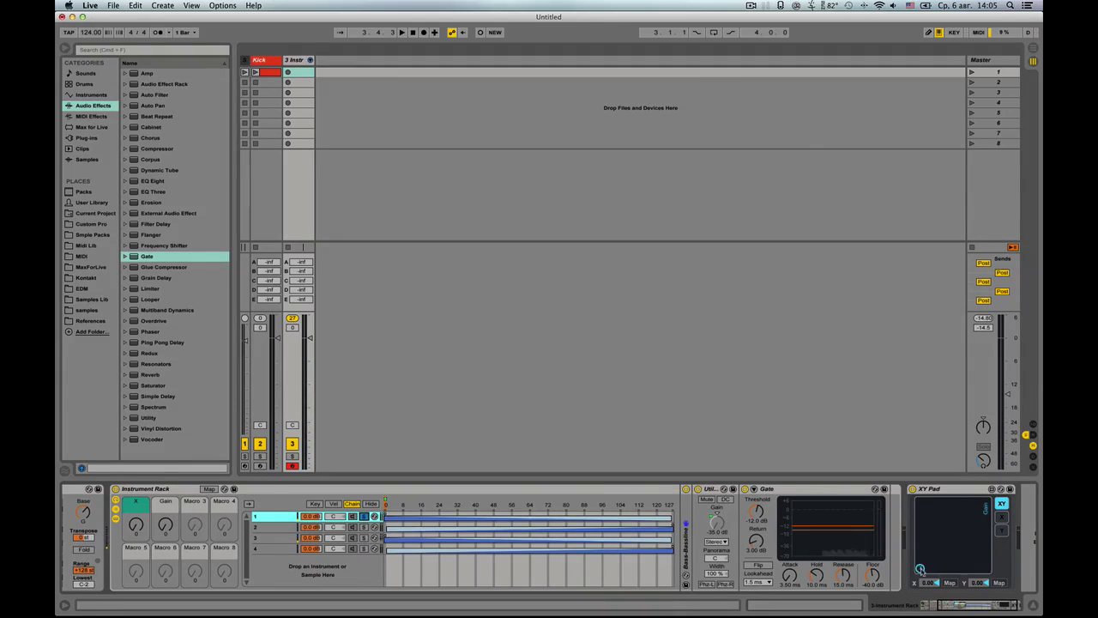
pyautogui.moveTo(919, 568); pyautogui.dragTo(920, 502)
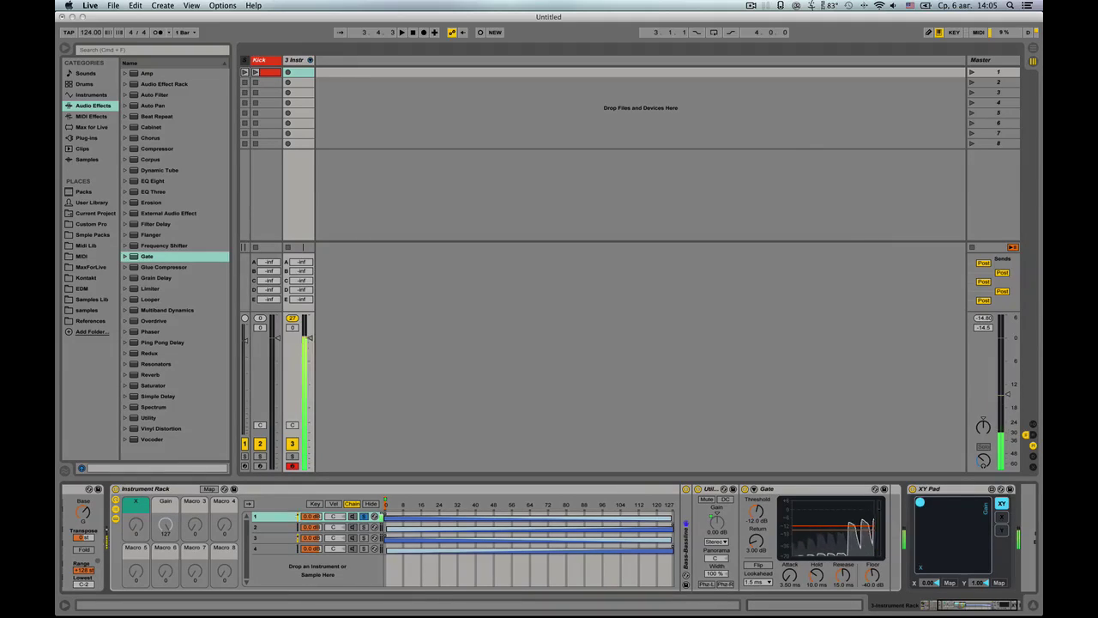
pyautogui.moveTo(756, 511); pyautogui.dragTo(758, 539)
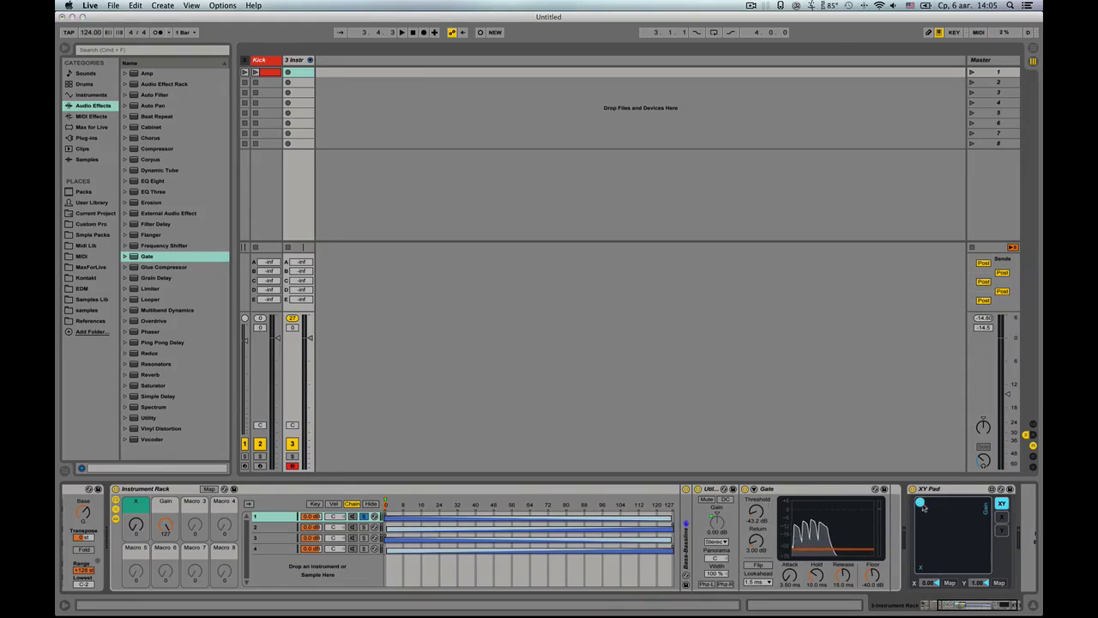
pyautogui.moveTo(922, 507); pyautogui.dragTo(919, 568)
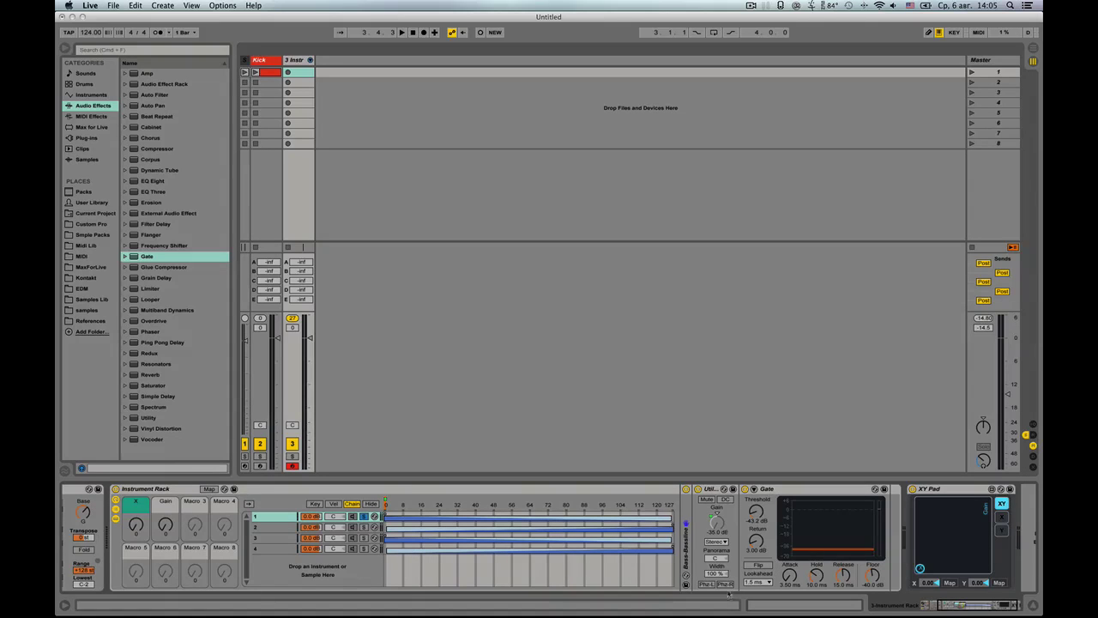
# Step: Fine-tune chain 1's Gate threshold to -40.9 dB while testing small XY Pad moves around Y 0.00
pyautogui.moveTo(166, 532)
pyautogui.mouseDown()
pyautogui.moveTo(166, 516)
pyautogui.moveTo(165, 532)
pyautogui.mouseUp()
pyautogui.moveTo(920, 569)
pyautogui.mouseDown()
pyautogui.moveTo(920, 550)
pyautogui.moveTo(920, 568)
pyautogui.moveTo(987, 568)
pyautogui.moveTo(919, 567)
pyautogui.mouseUp()
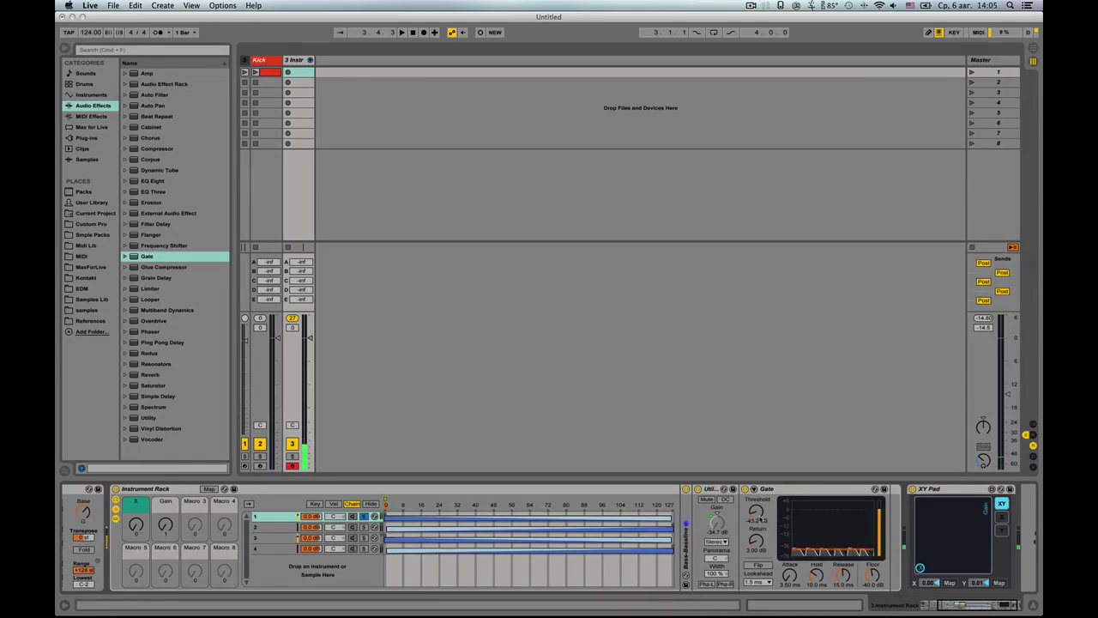
pyautogui.moveTo(921, 568); pyautogui.dragTo(920, 568)
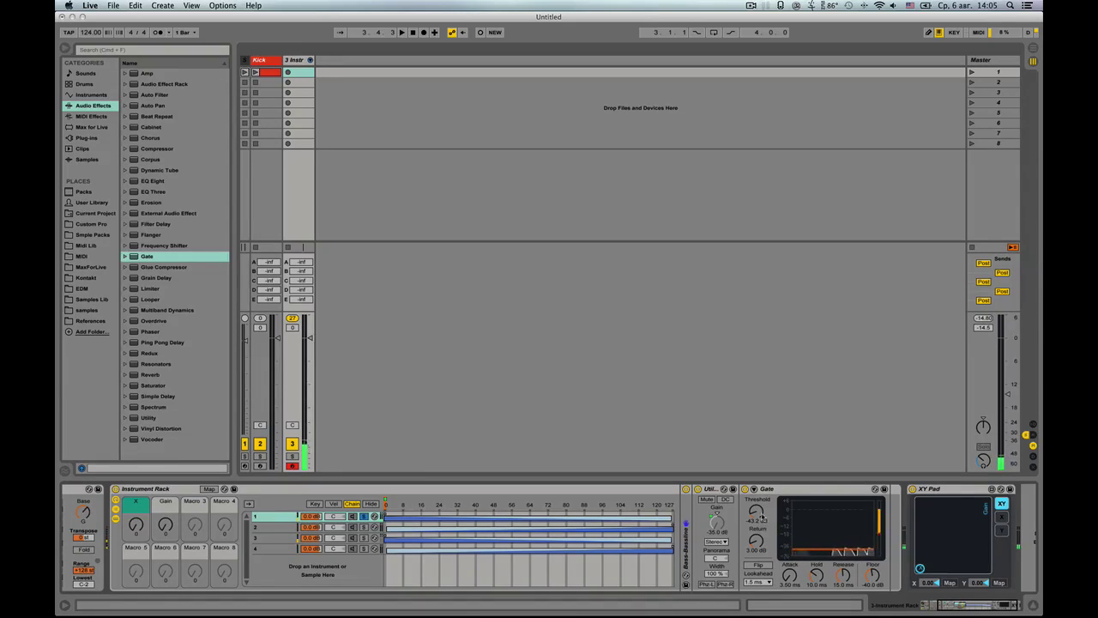
pyautogui.moveTo(761, 518); pyautogui.dragTo(757, 518)
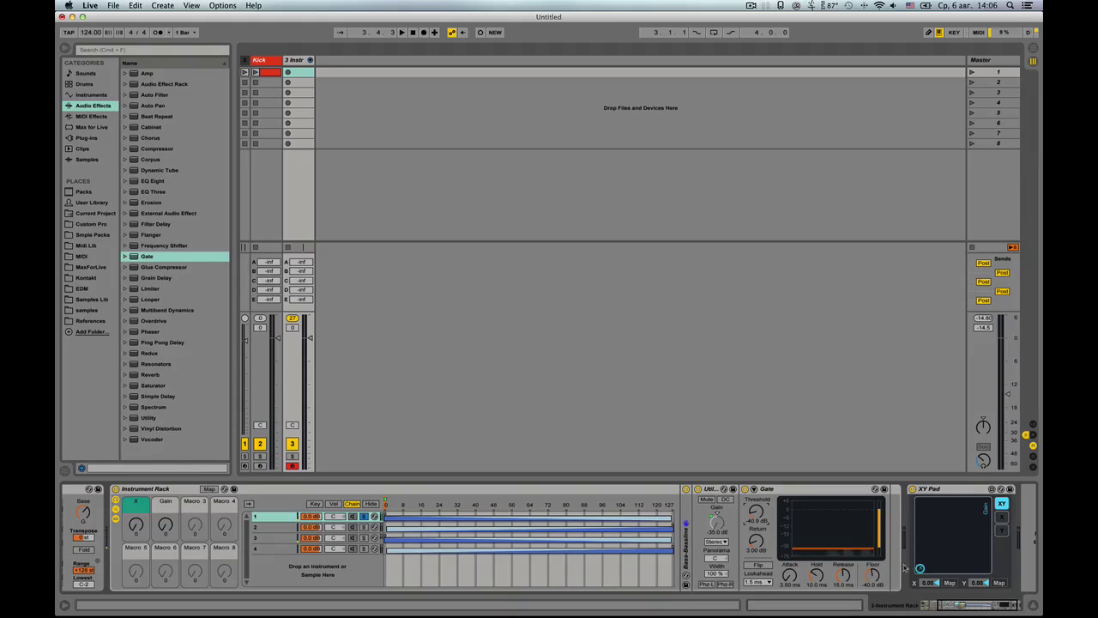
pyautogui.moveTo(921, 569)
pyautogui.mouseDown()
pyautogui.moveTo(920, 512)
pyautogui.moveTo(920, 568)
pyautogui.mouseUp()
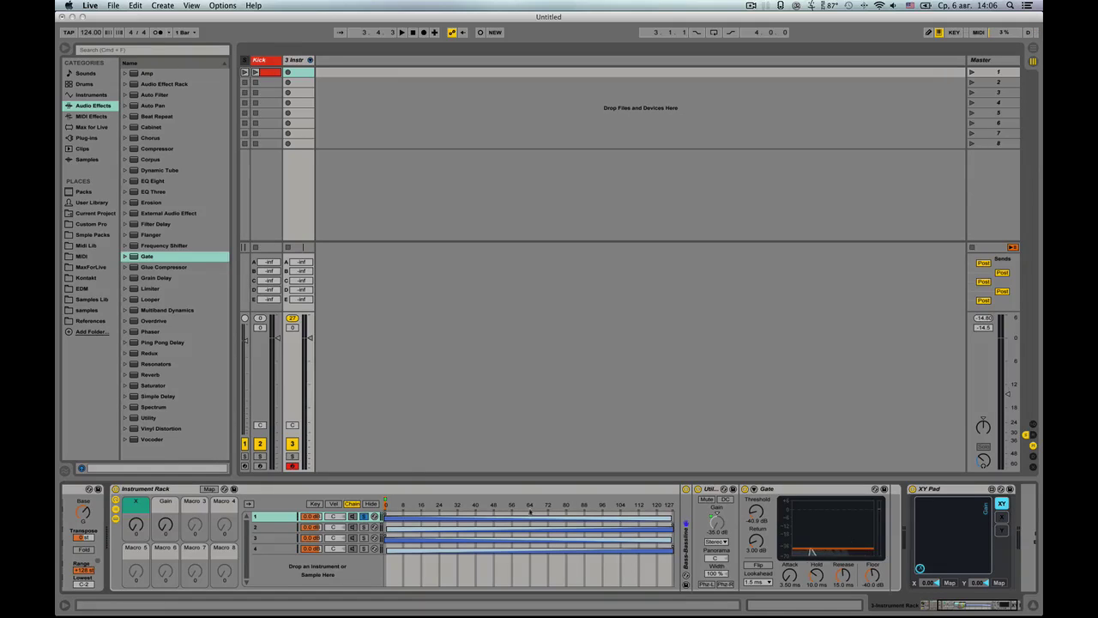
# Step: Copy the adjusted Gate from chain 1 to chain 2 of the Instrument Rack
pyautogui.click(796, 495)
pyautogui.click(284, 529)
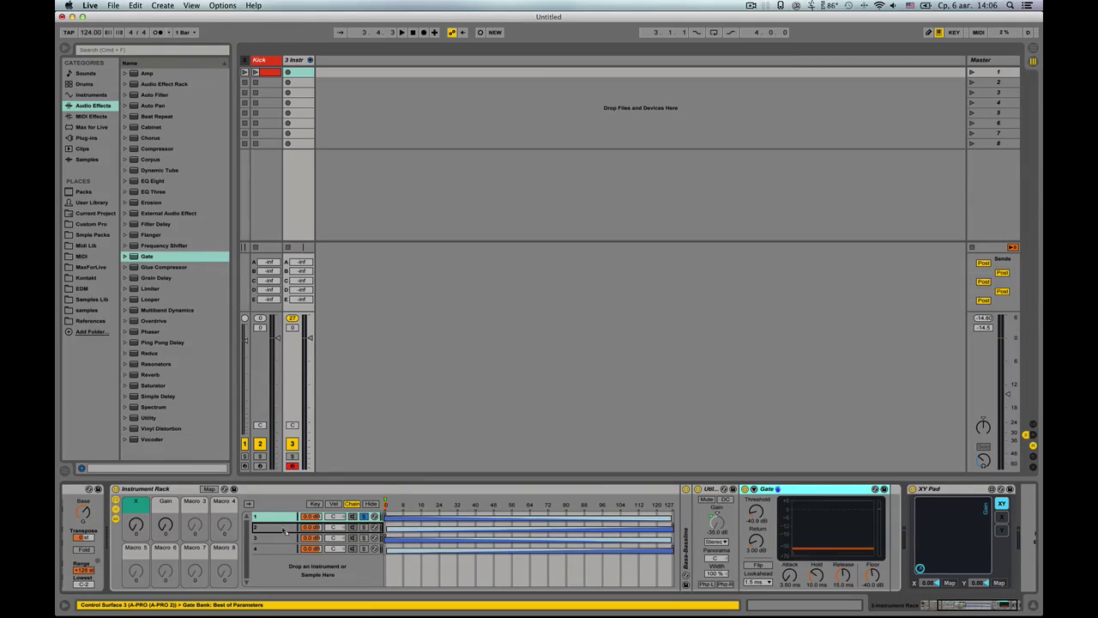
pyautogui.moveTo(285, 531); pyautogui.dragTo(284, 529)
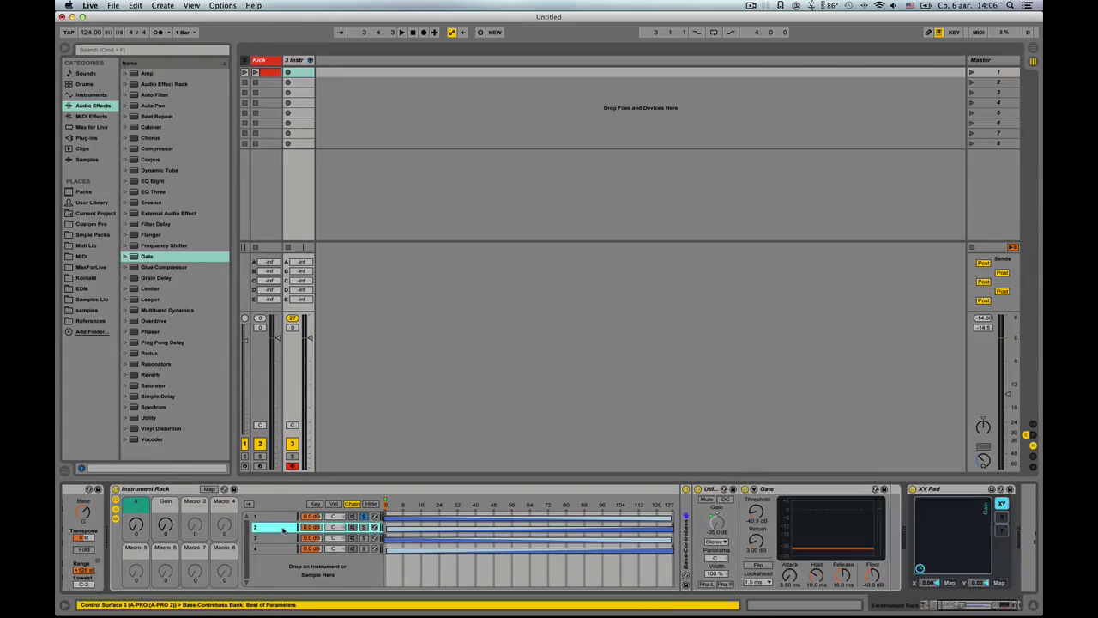
# Step: Copy the Gate from chain 2 to chains 3 and 4 of the Instrument Rack
pyautogui.click(799, 499)
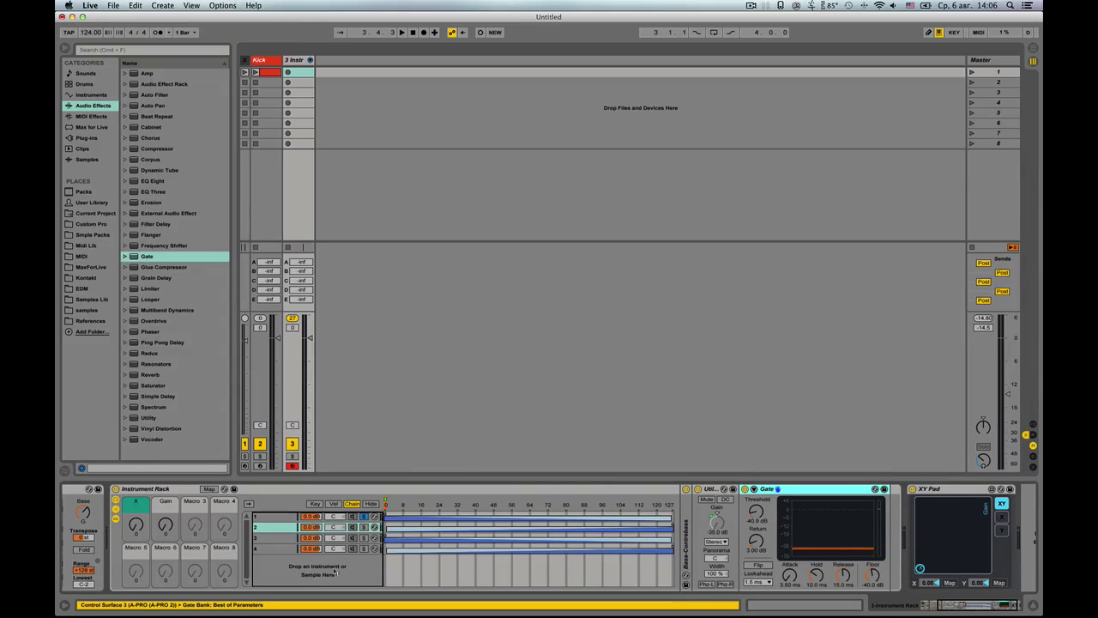
pyautogui.moveTo(346, 556); pyautogui.dragTo(315, 540)
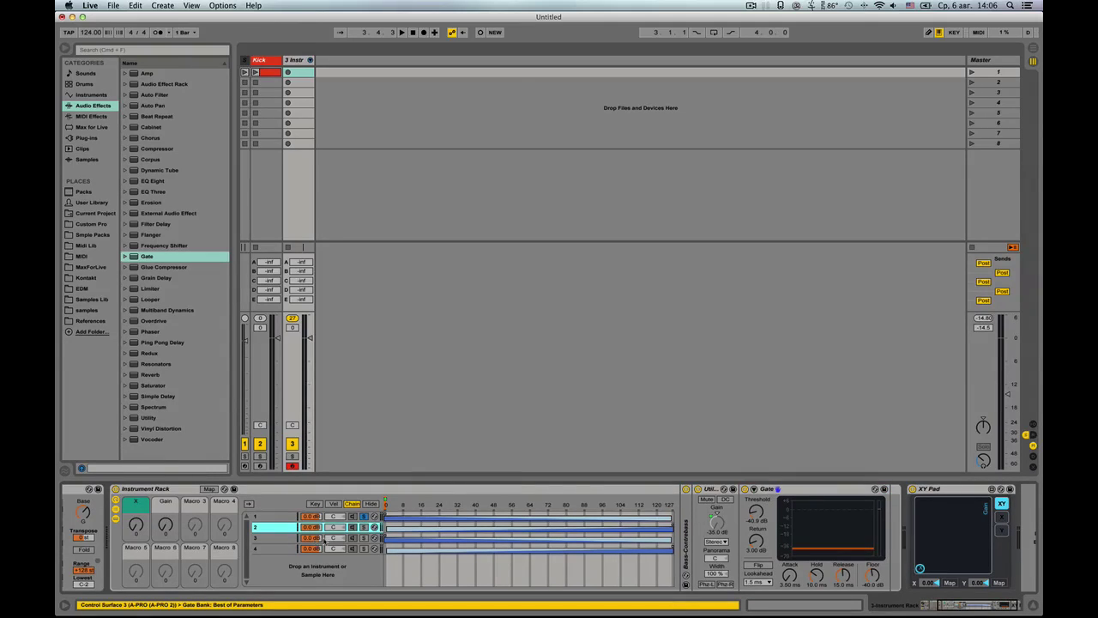
pyautogui.click(834, 492)
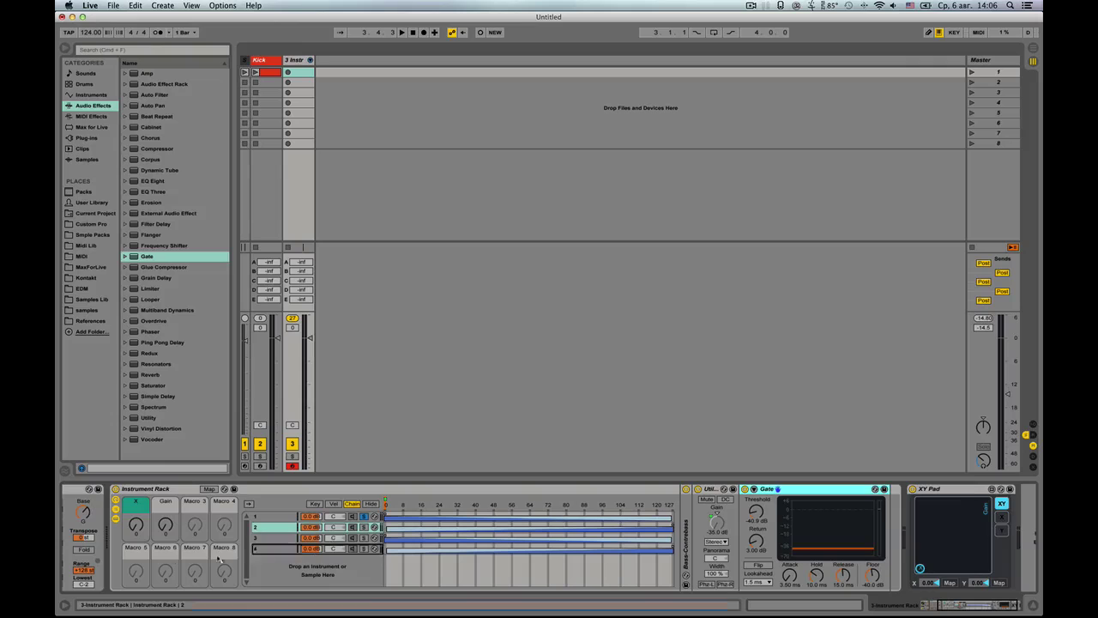
pyautogui.click(278, 555)
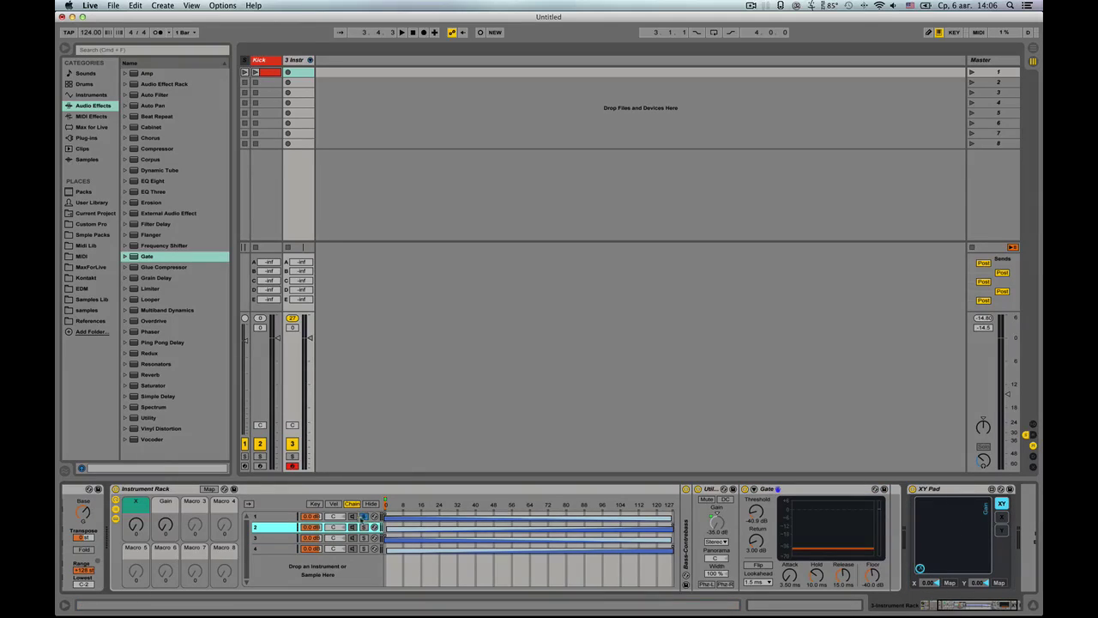
# Step: Unsolo chain 1 and test the morph by sweeping the XY Pad up to Y 1.00, ending at X 0.00, Y 0.10
pyautogui.click(363, 517)
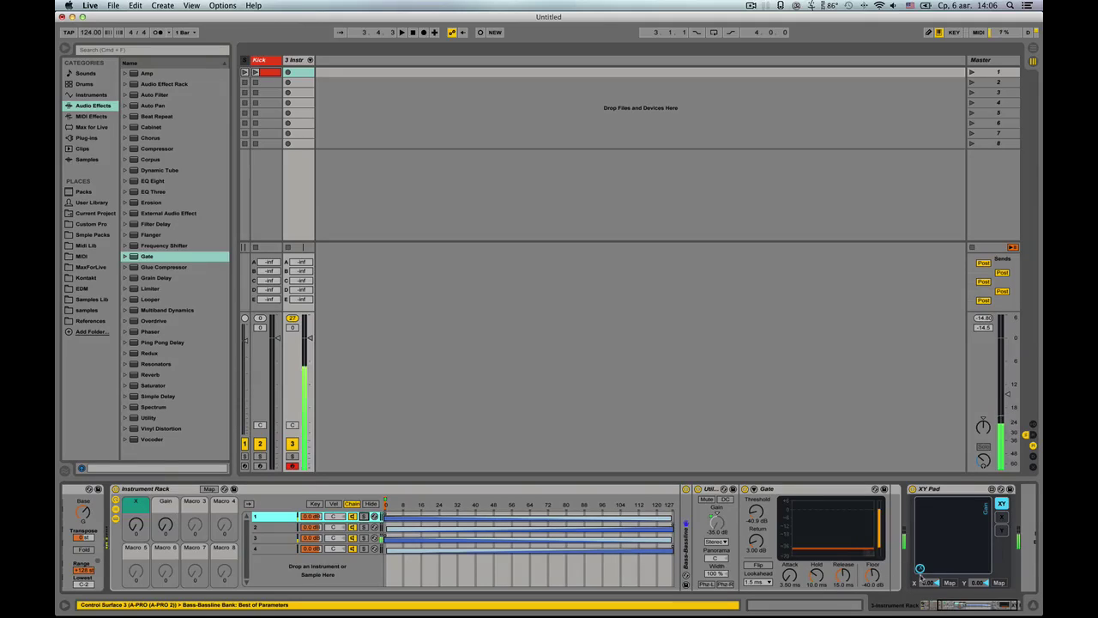
pyautogui.moveTo(921, 568); pyautogui.dragTo(955, 532)
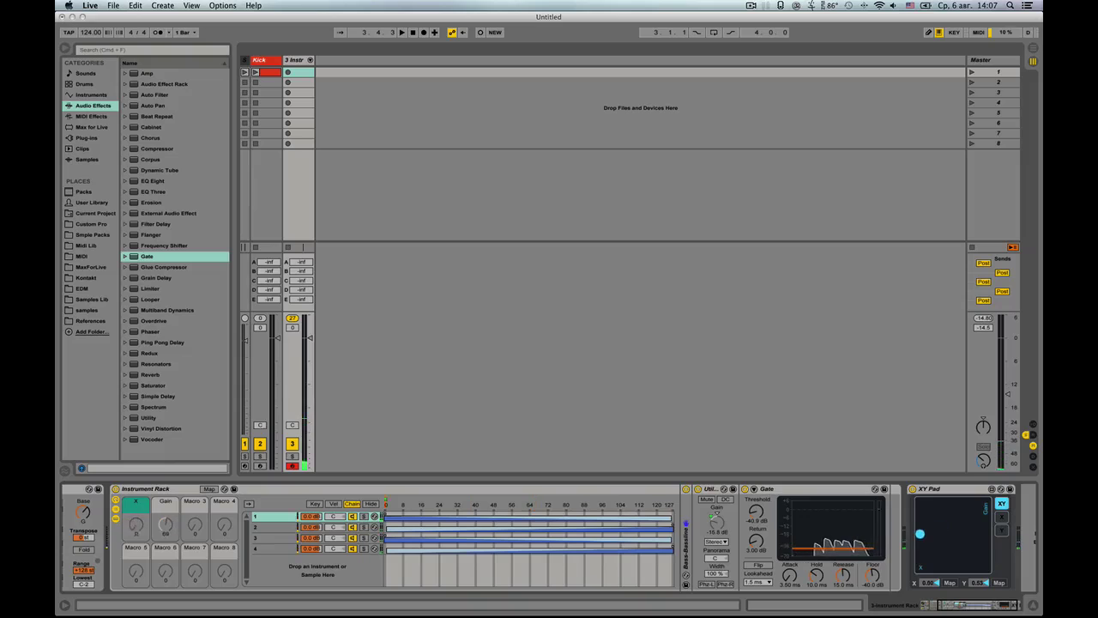
pyautogui.moveTo(955, 533); pyautogui.dragTo(920, 534)
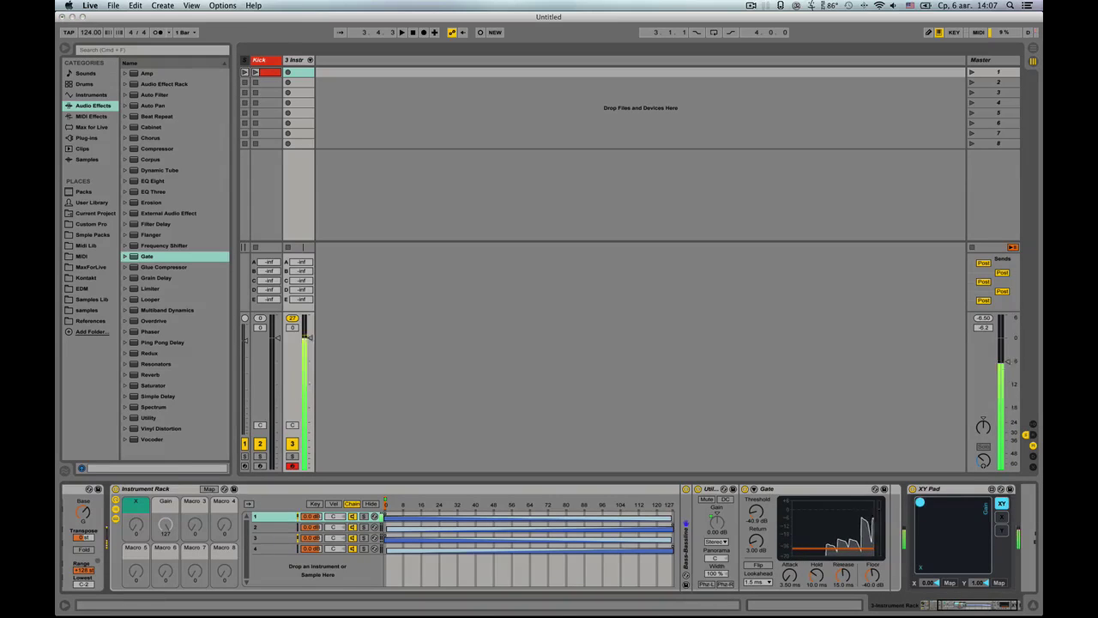
pyautogui.moveTo(920, 536); pyautogui.dragTo(920, 562)
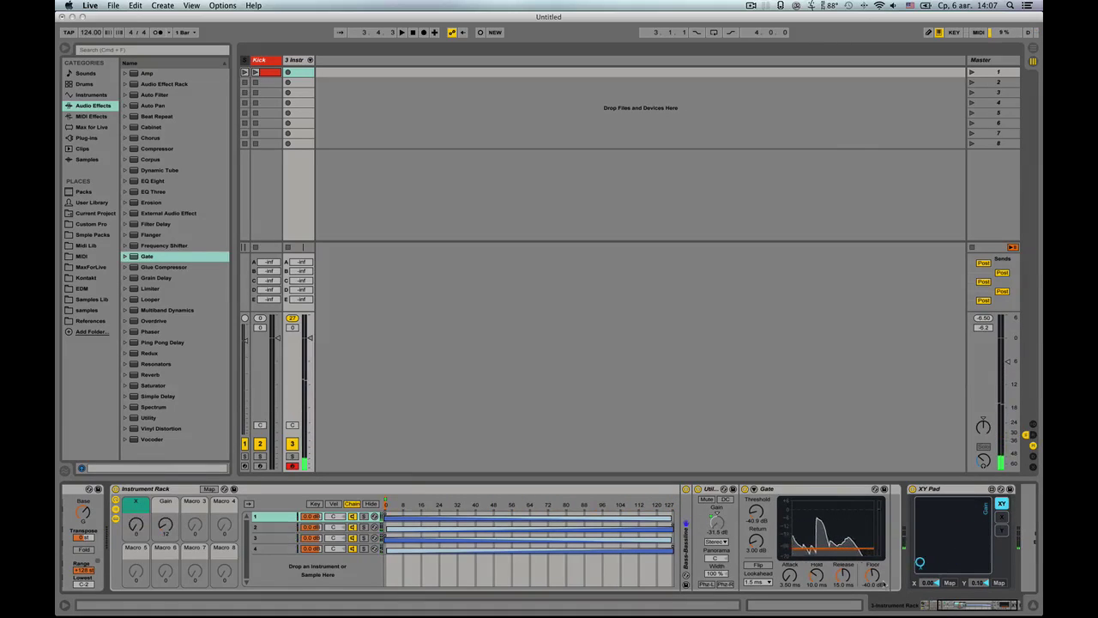
# Step: Hide the Instrument Rack's chain selector zones and group the rack together with the XY Pad into an outer Instrument Rack
pyautogui.click(271, 537)
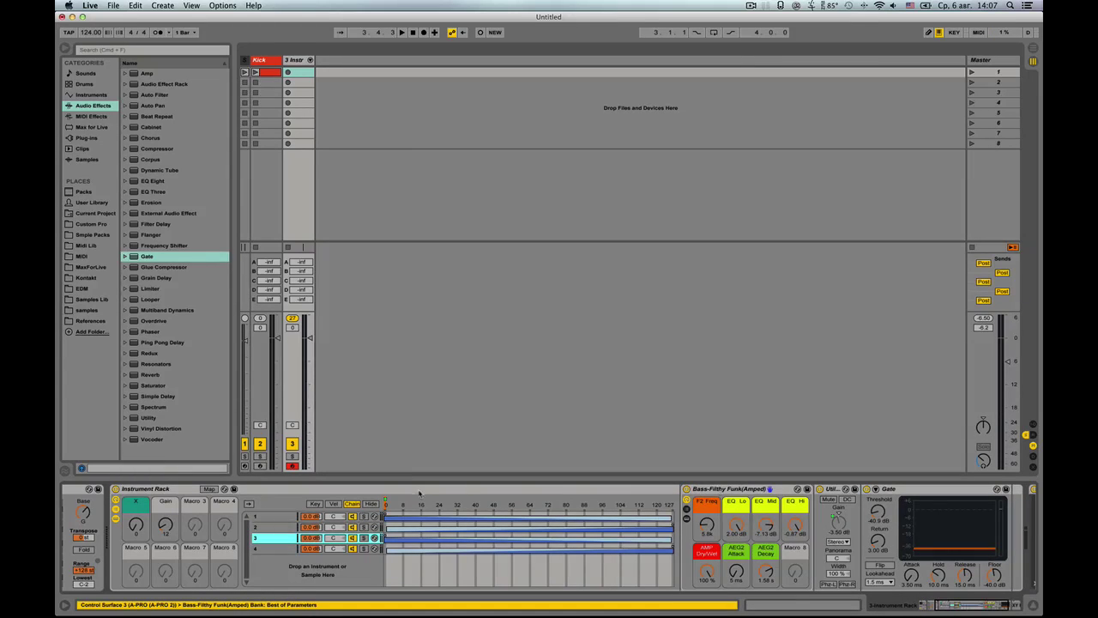
pyautogui.click(266, 546)
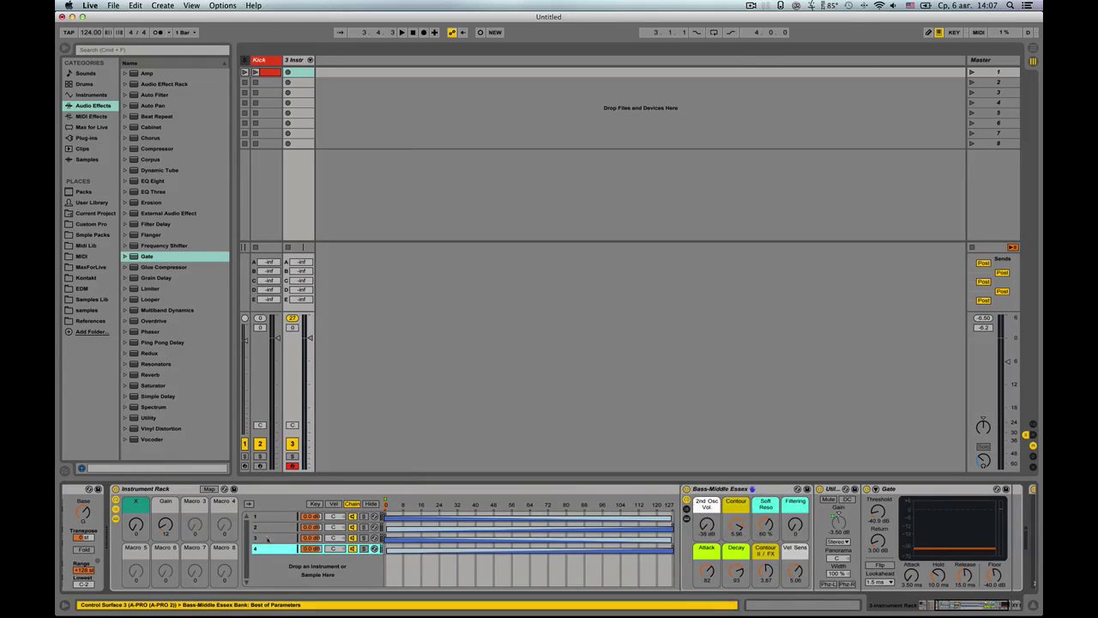
pyautogui.click(270, 516)
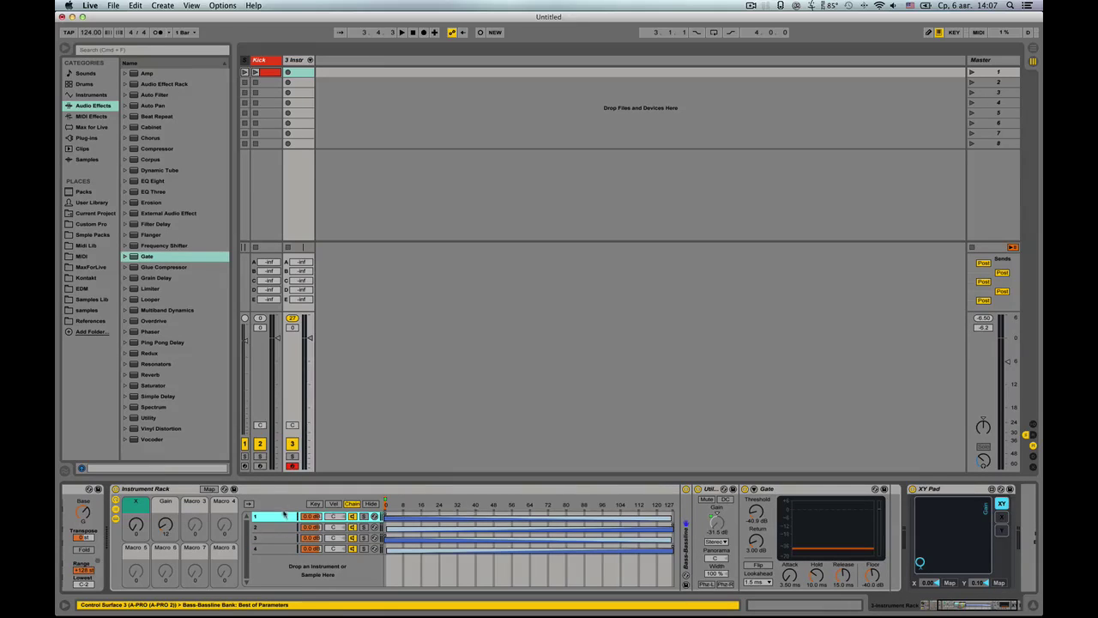
pyautogui.click(266, 538)
pyautogui.click(266, 549)
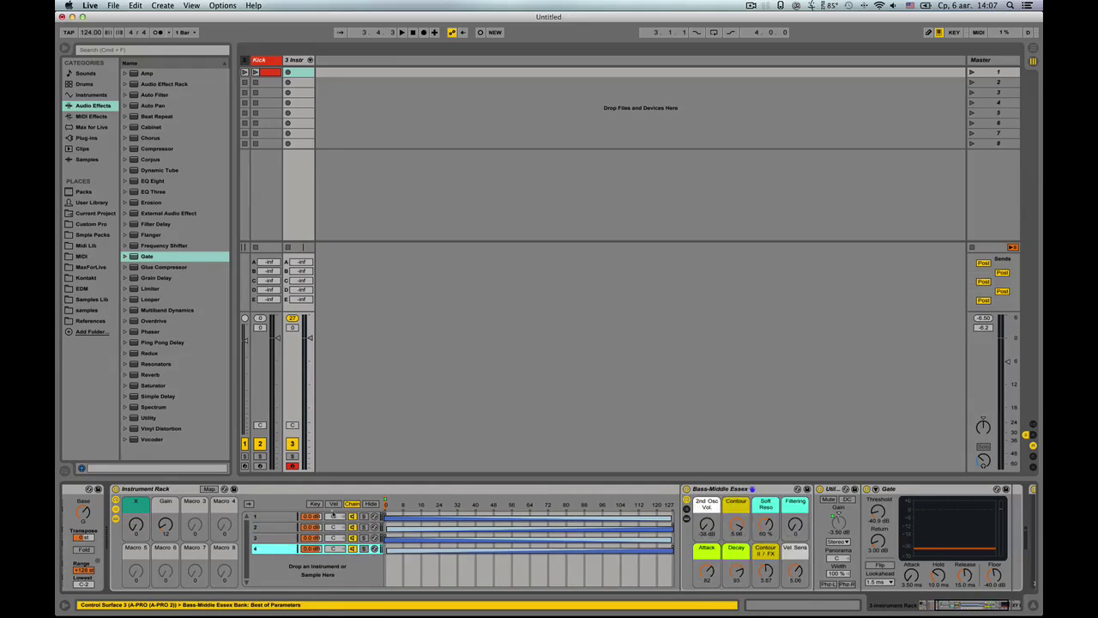
pyautogui.click(369, 504)
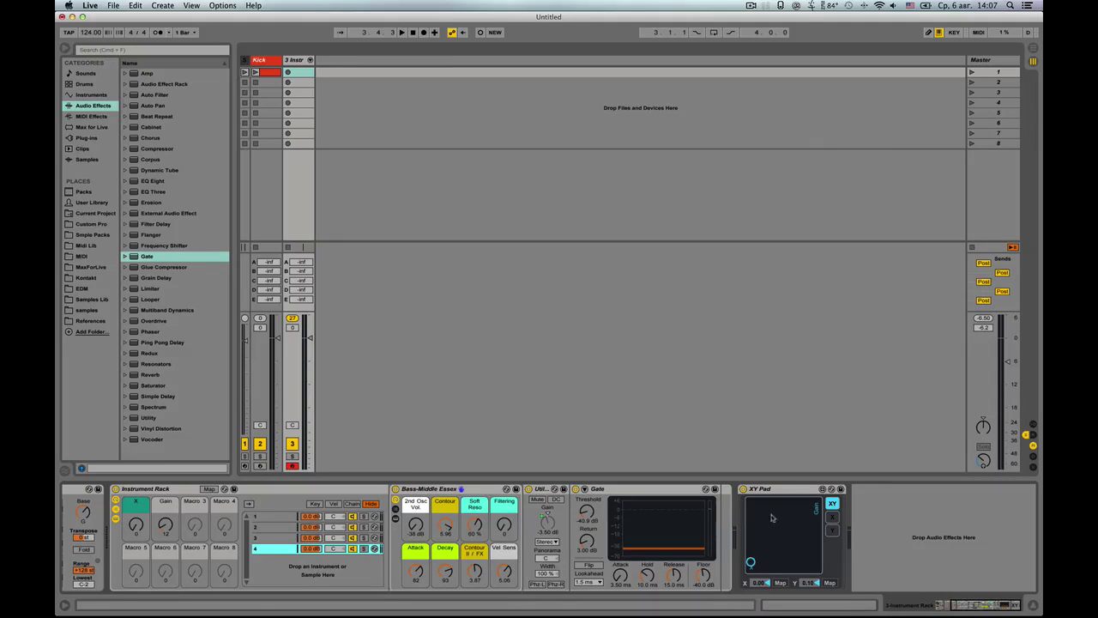
pyautogui.click(190, 491)
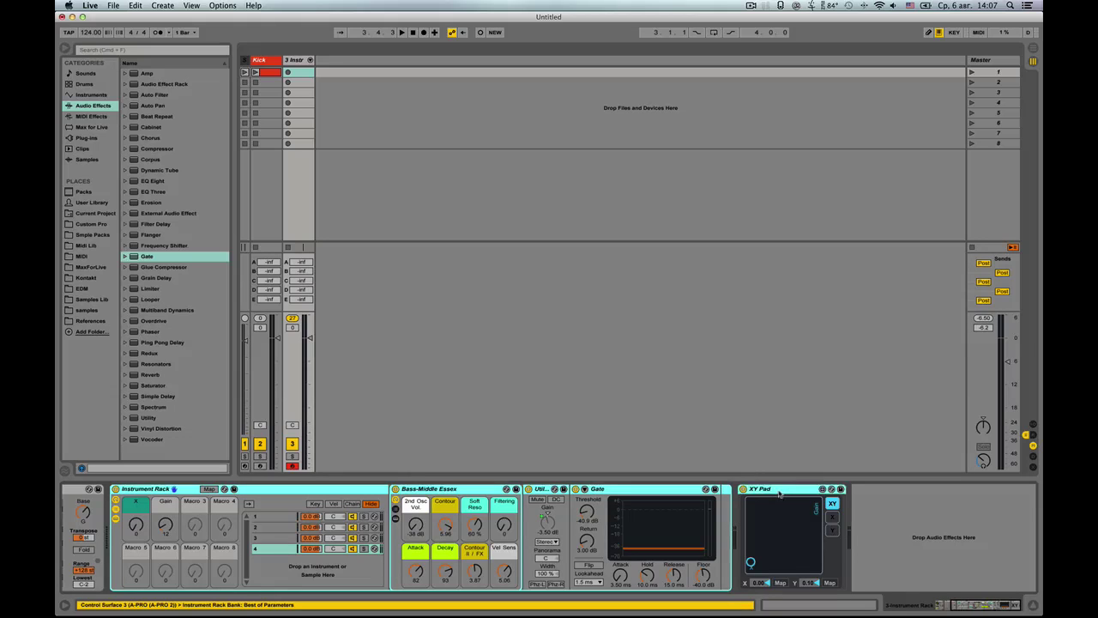
pyautogui.press('super+g')
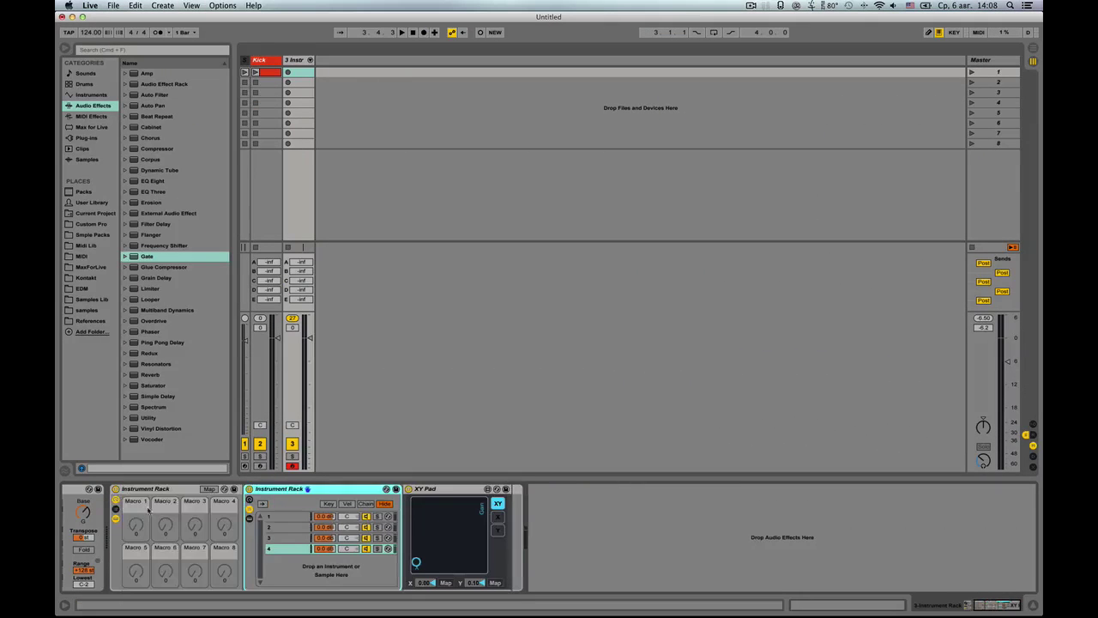
# Step: Rename the outer Instrument Rack as Morph Rack
pyautogui.click(169, 496)
pyautogui.press('super+r')
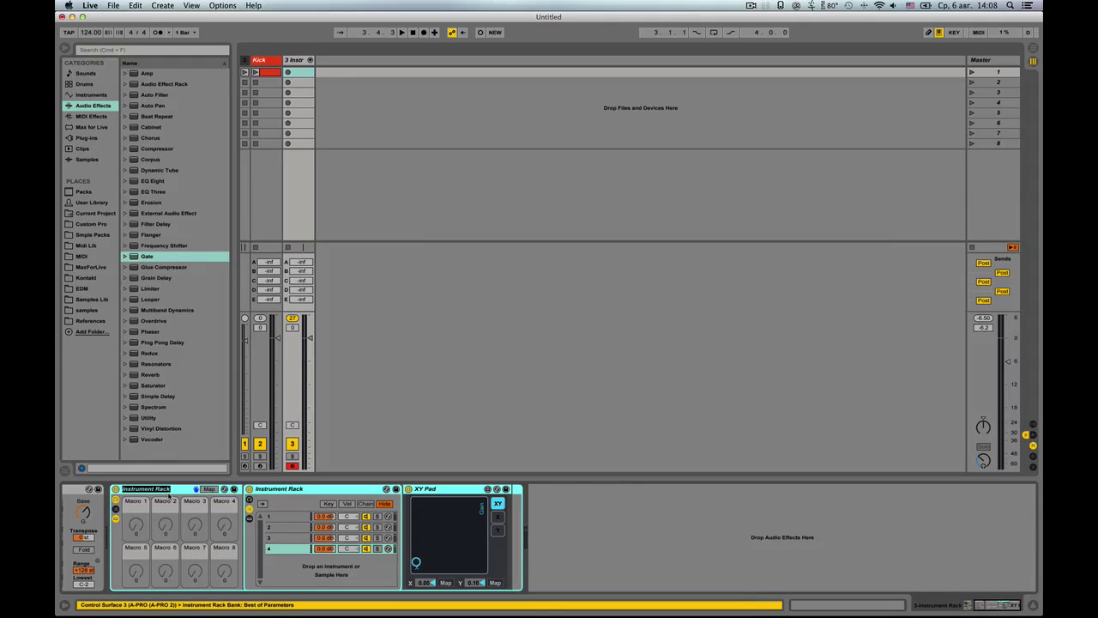
pyautogui.write('Morph')
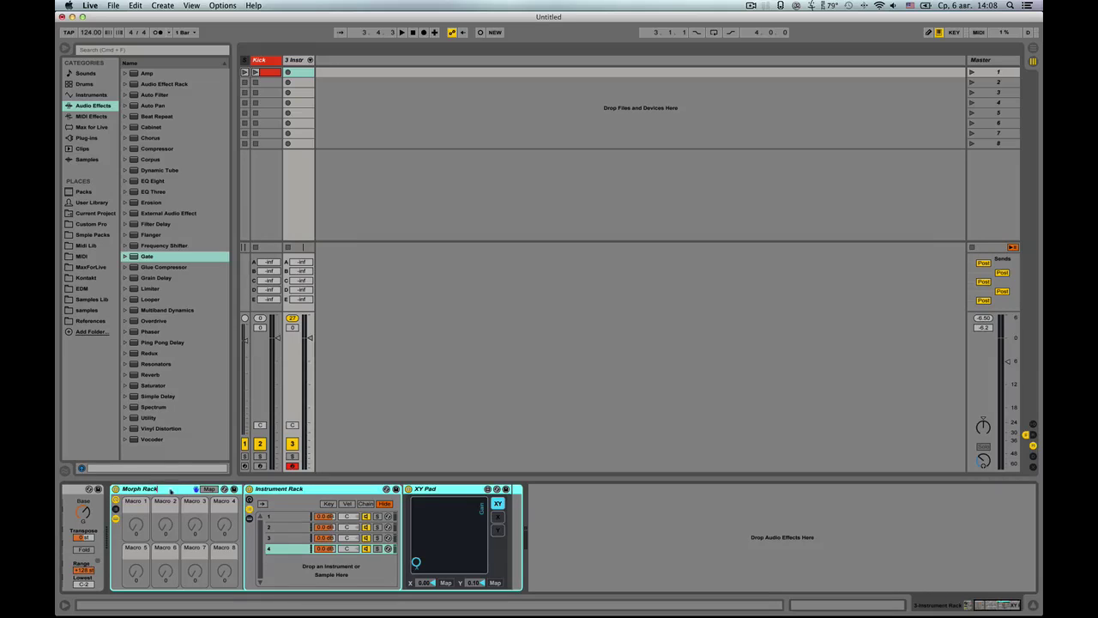
pyautogui.press('Return')
# Step: Collapse the Analog folder among the instruments and expand the Instrument Rack presets in the browser
pyautogui.click(83, 95)
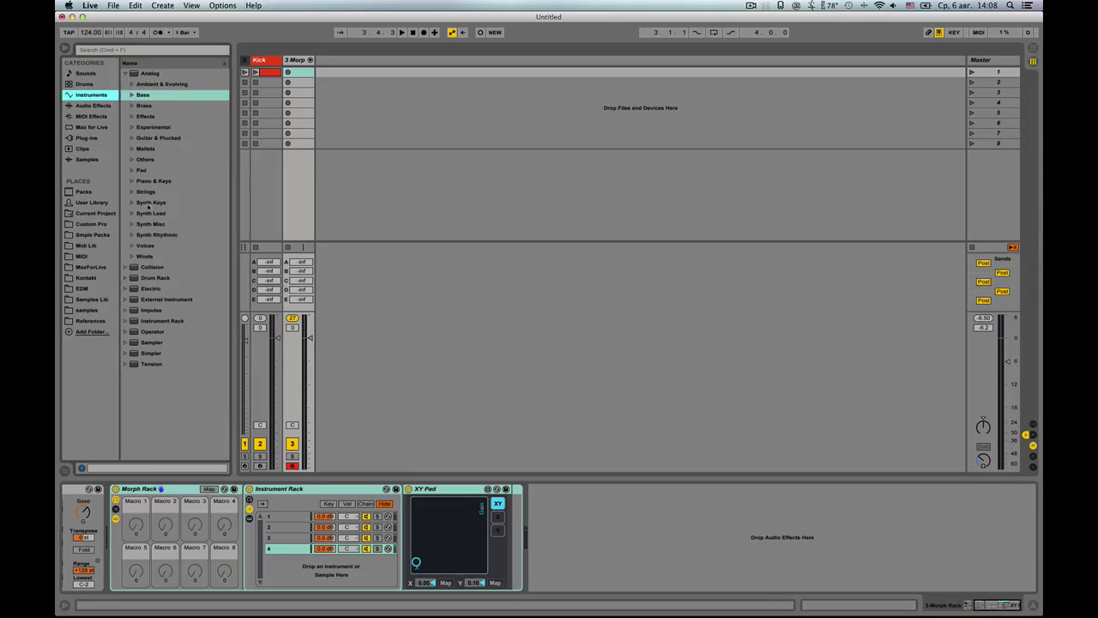
pyautogui.click(125, 73)
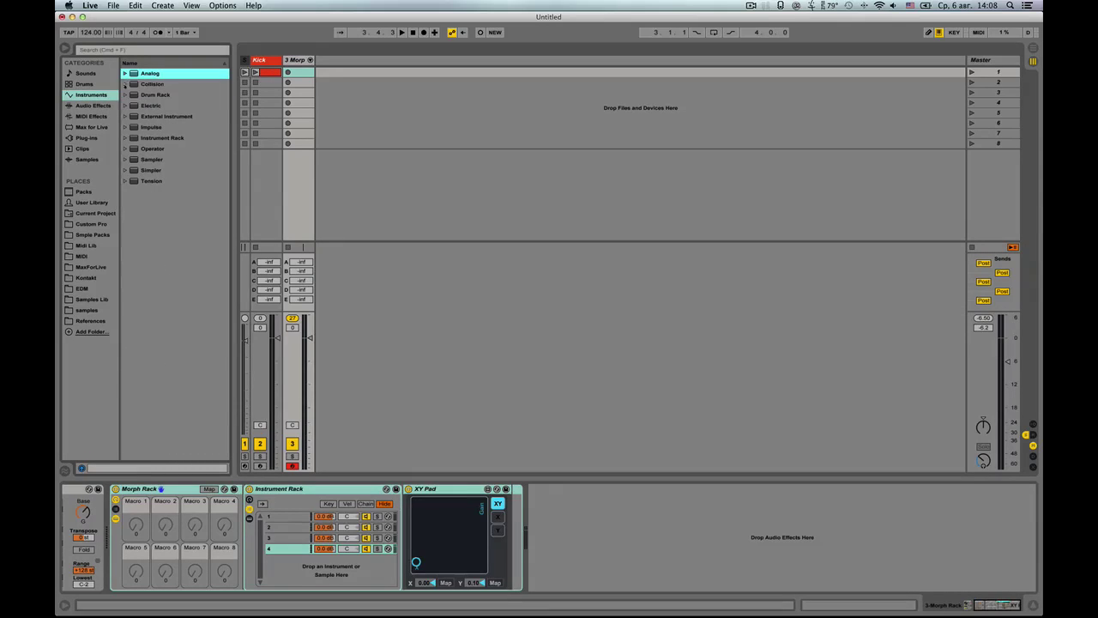
pyautogui.click(129, 139)
pyautogui.click(129, 140)
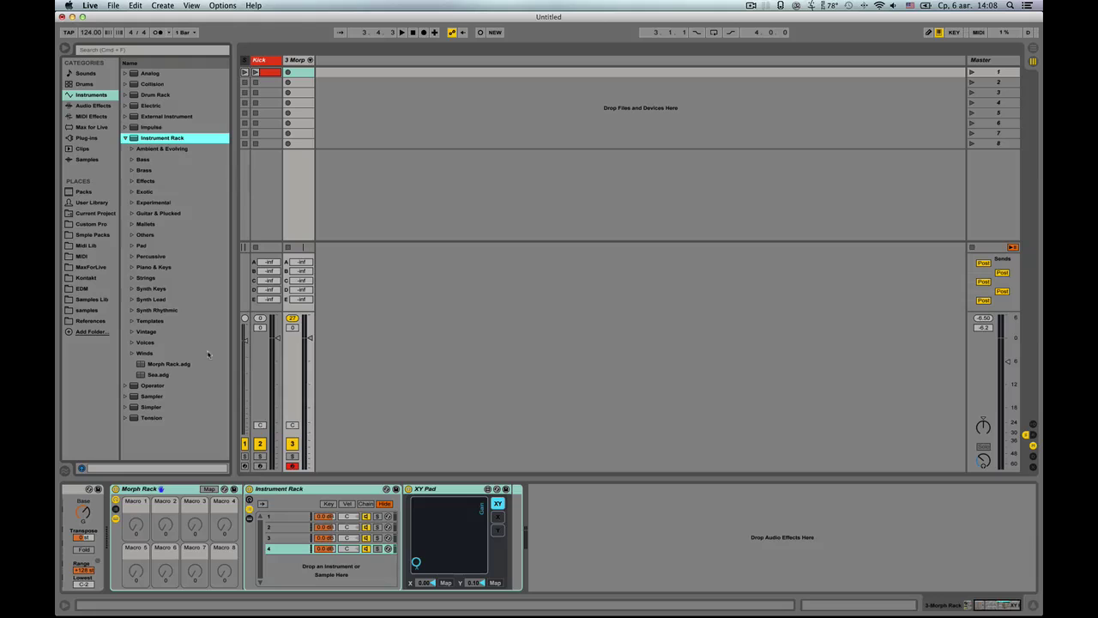
# Step: Delete the current Morph Rack from track 3 and load the saved Morph Rack.adg preset in its place
pyautogui.click(285, 518)
pyautogui.click(285, 527)
pyautogui.click(285, 538)
pyautogui.click(285, 547)
pyautogui.click(285, 526)
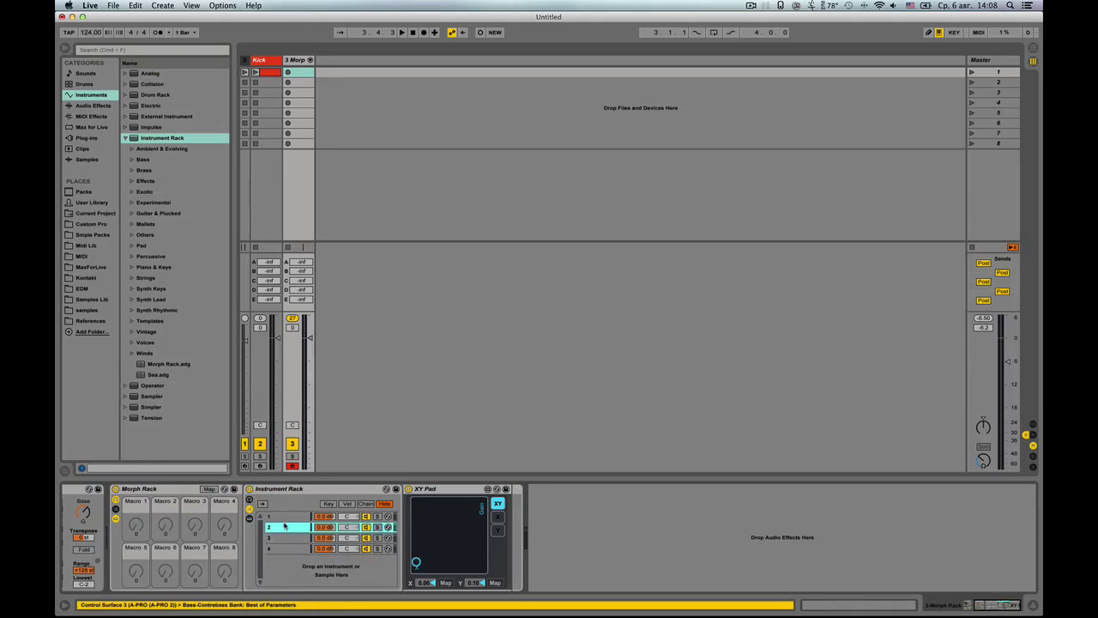
pyautogui.click(285, 516)
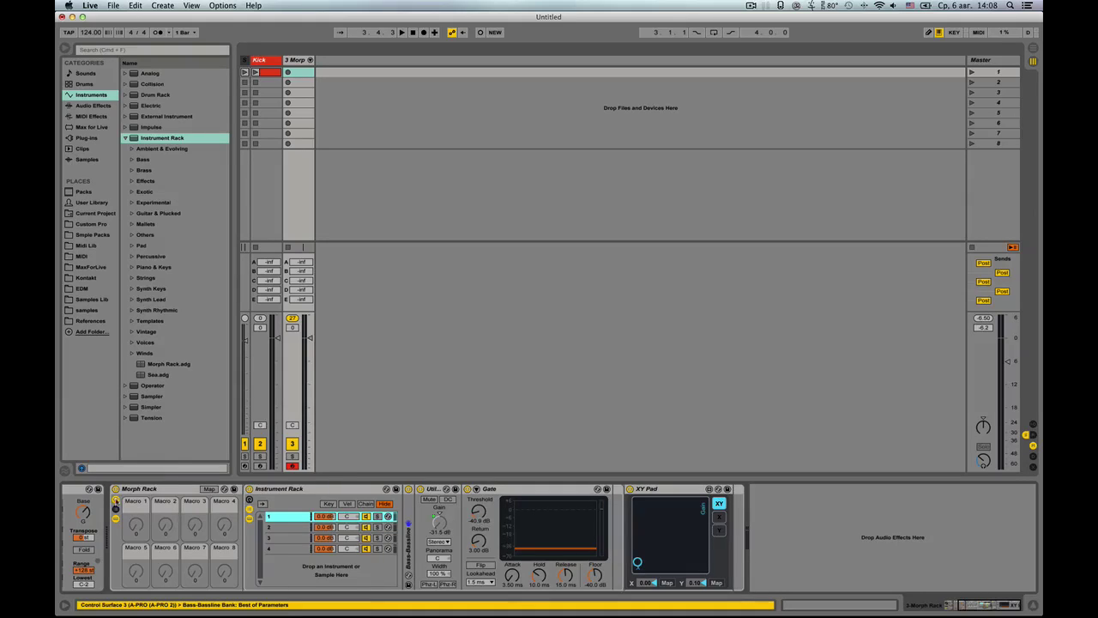
pyautogui.click(141, 490)
pyautogui.press('Delete')
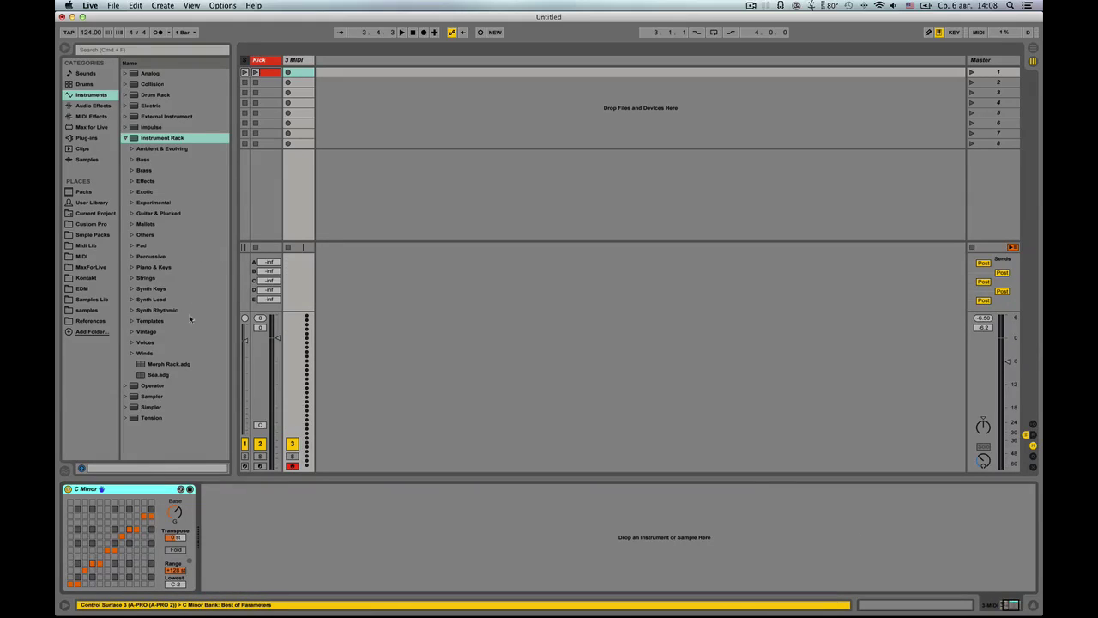
pyautogui.moveTo(168, 365); pyautogui.dragTo(283, 517)
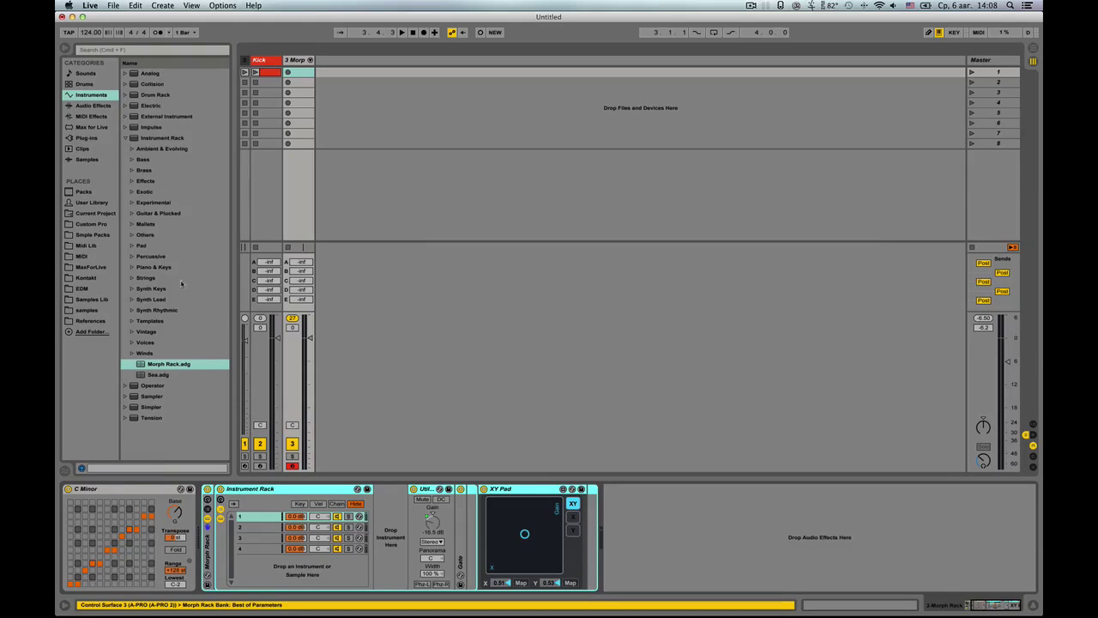
# Step: Look through the Analog bass presets in the browser and move the XY Pad point to X 0.24, Y 0.20
pyautogui.click(125, 139)
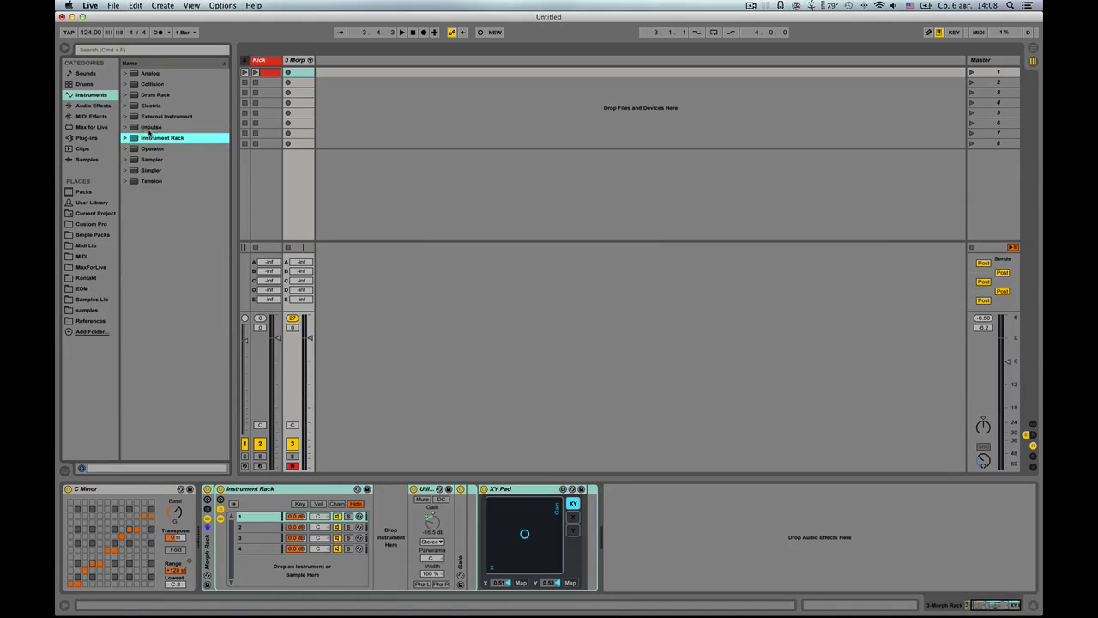
pyautogui.click(126, 73)
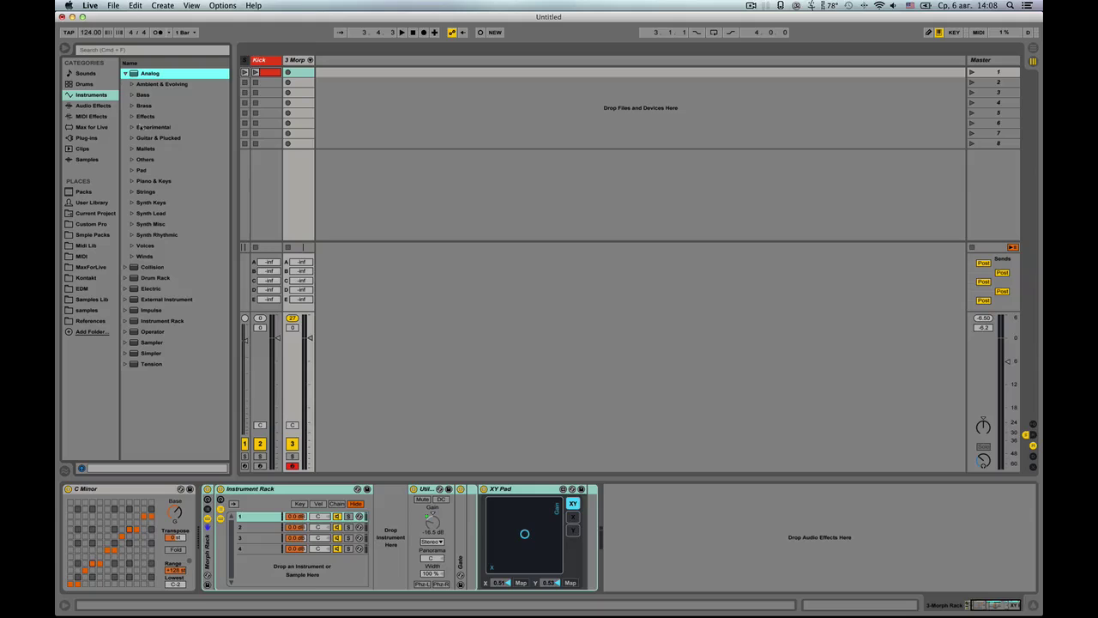
pyautogui.click(133, 95)
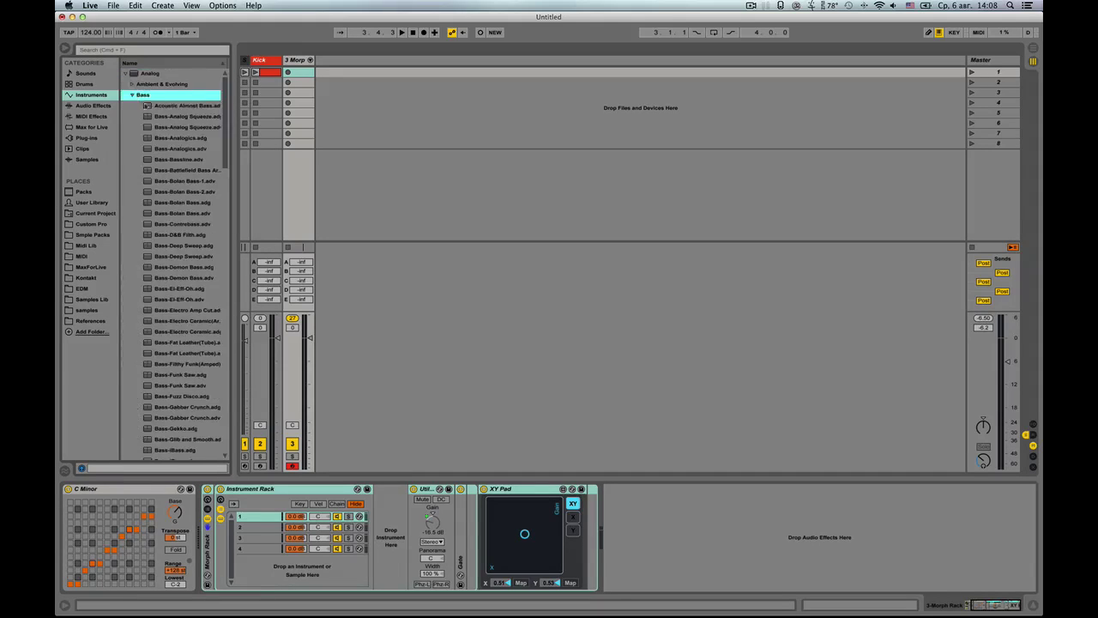
pyautogui.click(132, 96)
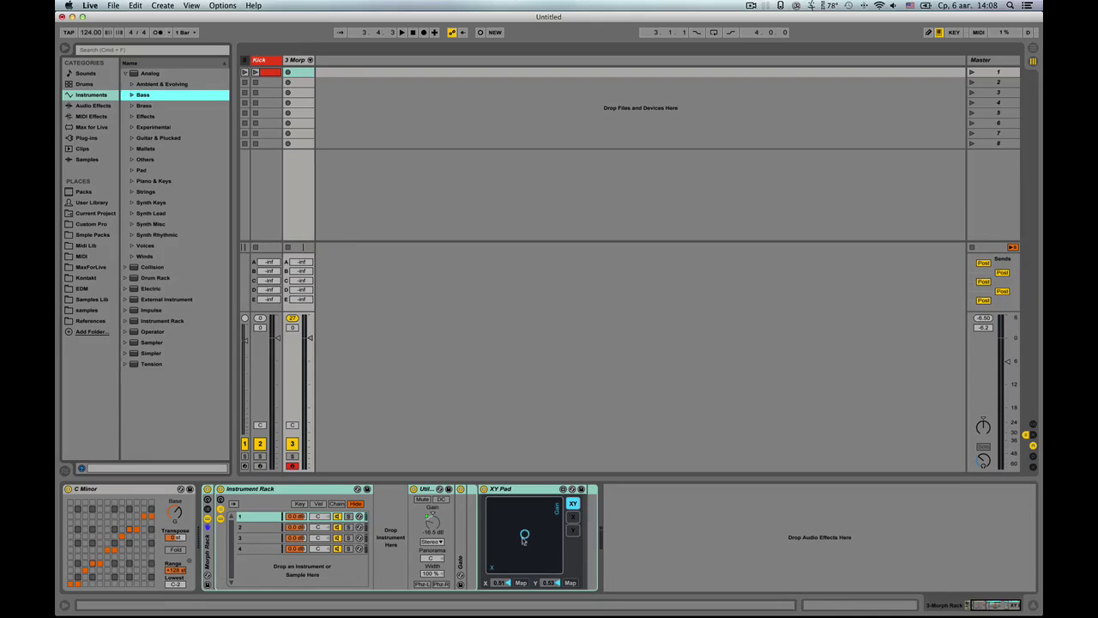
pyautogui.moveTo(524, 534); pyautogui.dragTo(507, 555)
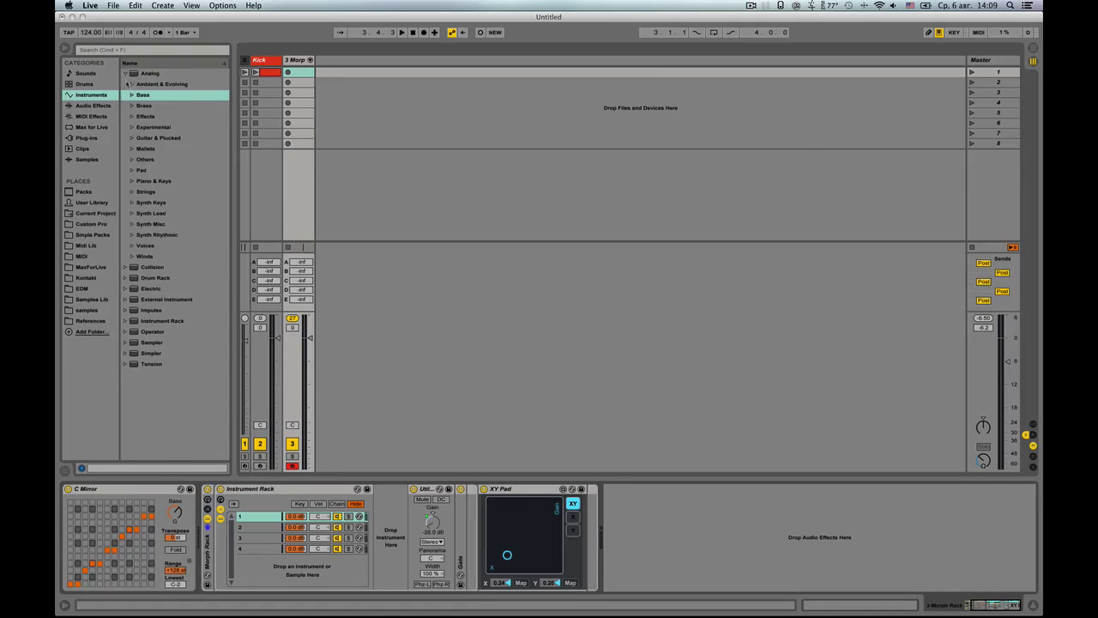
# Step: Collapse the Analog folder and look through the Audio Effect Rack presets in the browser
pyautogui.click(124, 74)
pyautogui.click(89, 106)
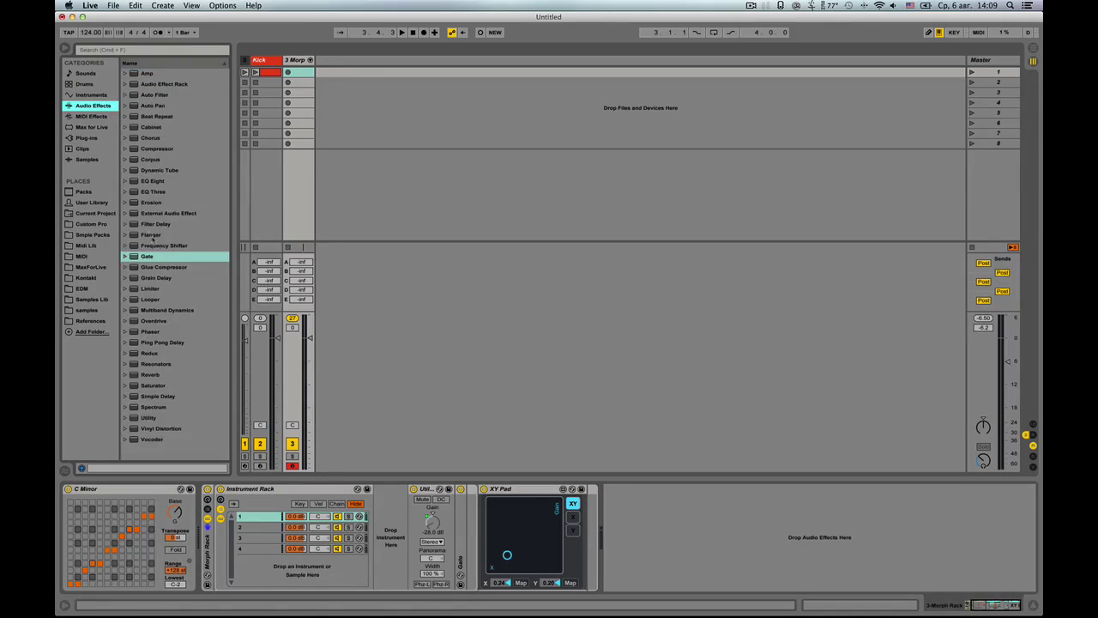
pyautogui.click(149, 213)
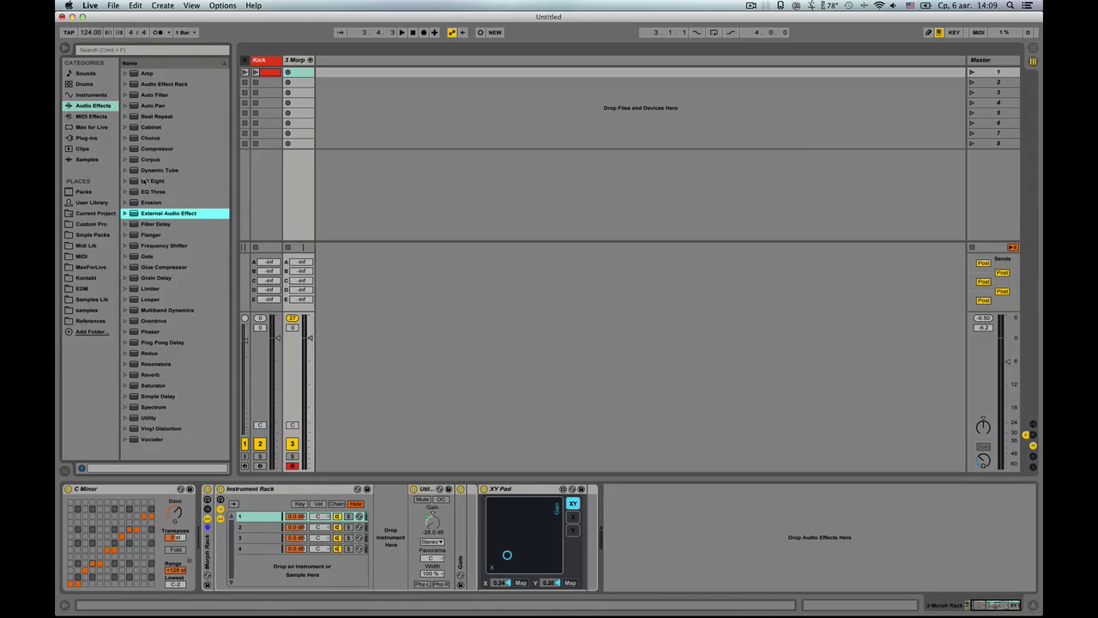
pyautogui.click(153, 85)
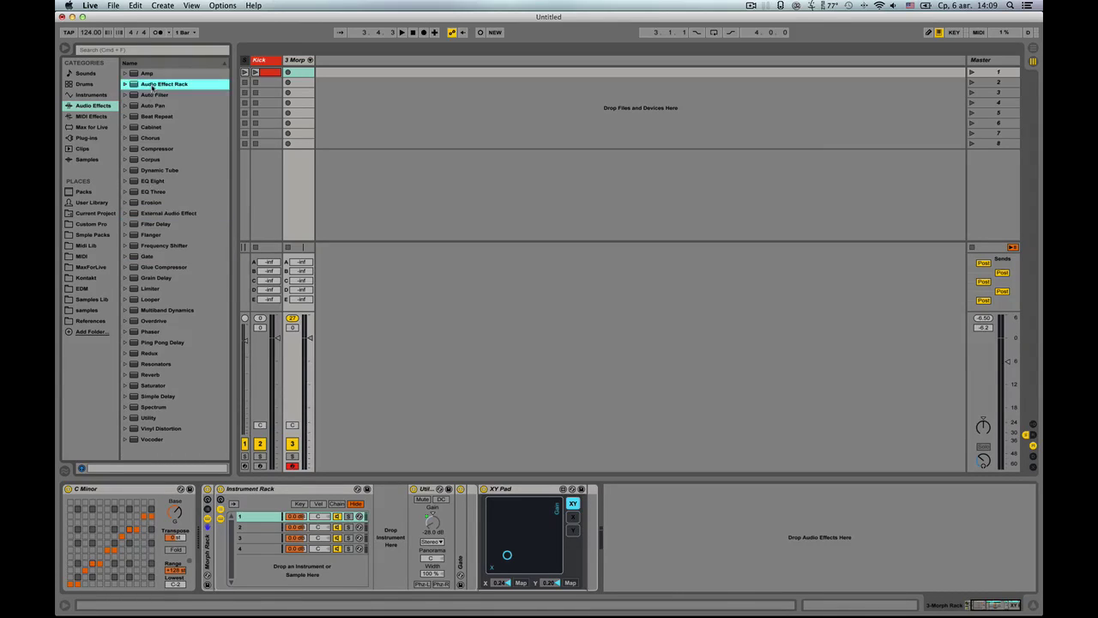
pyautogui.click(126, 84)
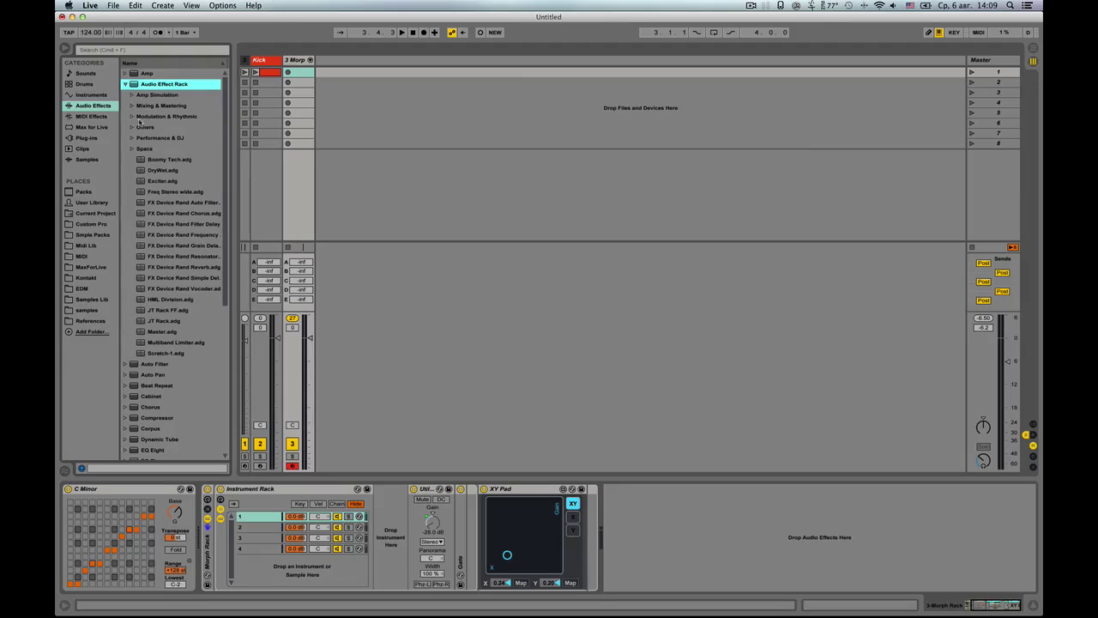
pyautogui.click(128, 84)
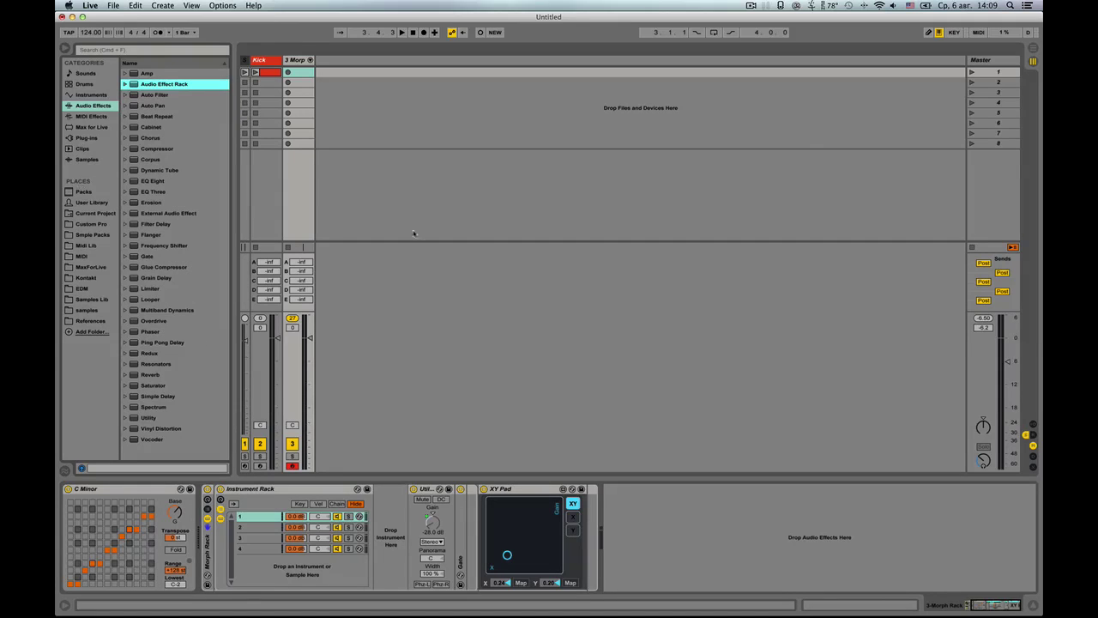